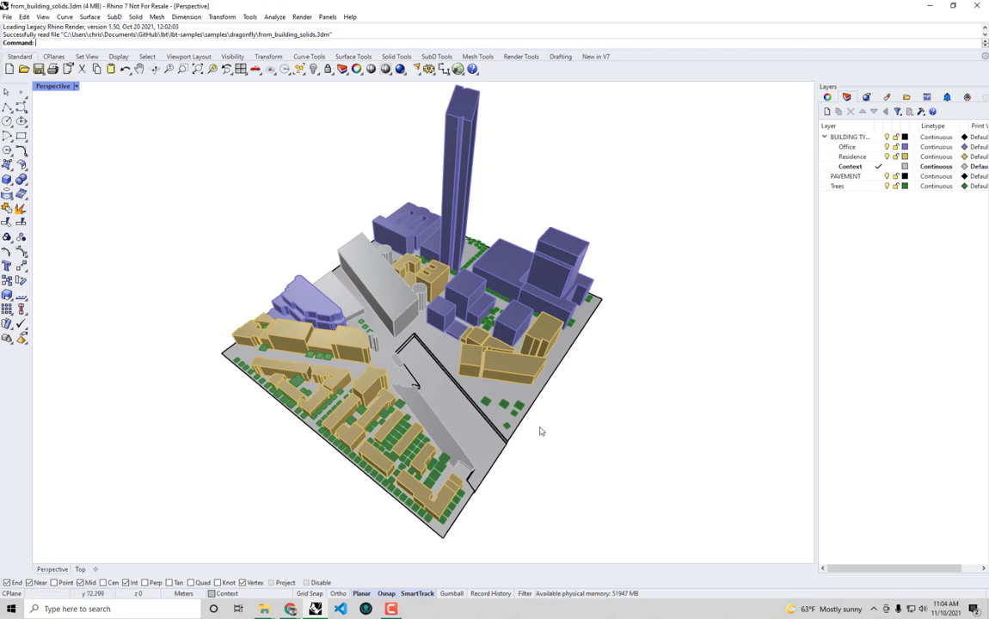
# Examine the city massing model and identify the buildings belonging to the Office and Residence layers
pyautogui.moveTo(479, 402); pyautogui.dragTo(599, 443, button='right')
pyautogui.scroll(4, 412, 241)
pyautogui.moveTo(394, 253); pyautogui.dragTo(385, 224, button='right')
pyautogui.scroll(-3, 386, 224)
pyautogui.moveTo(459, 265); pyautogui.dragTo(433, 371, button='right')
pyautogui.click(846, 147)
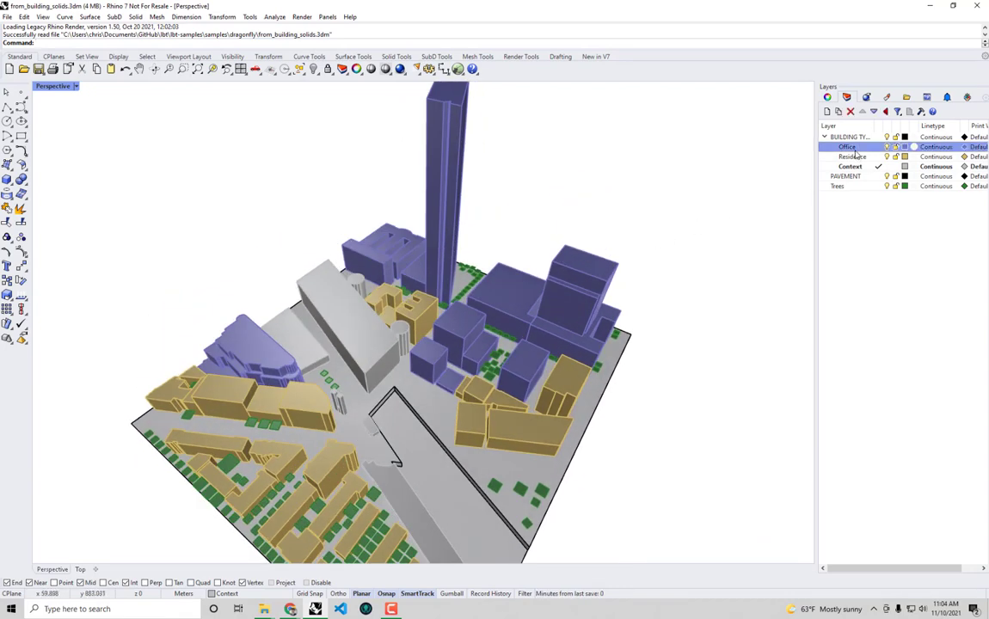
pyautogui.click(851, 157)
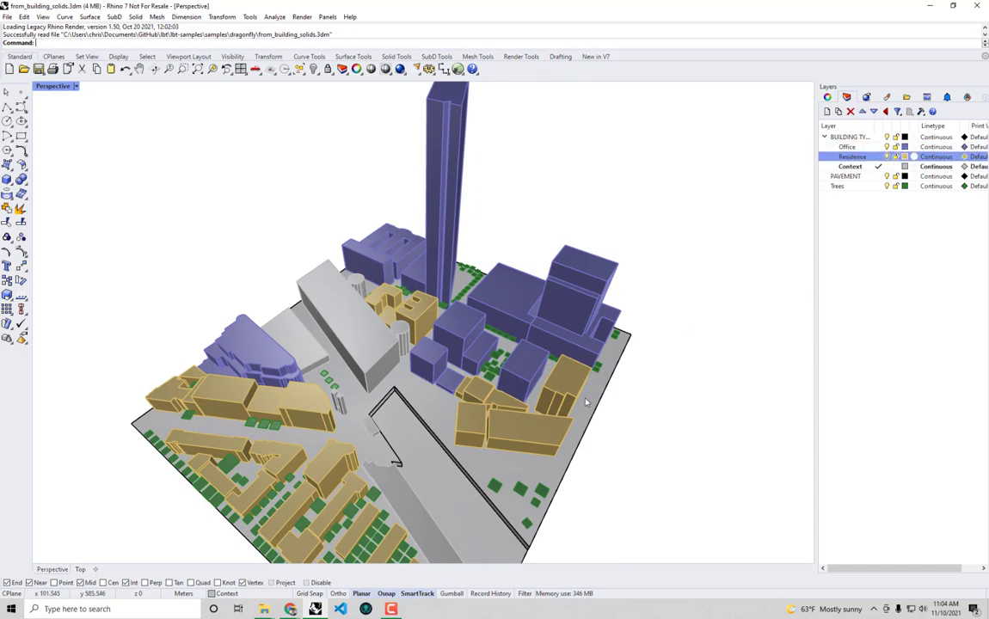
pyautogui.moveTo(395, 426); pyautogui.dragTo(415, 418, button='right')
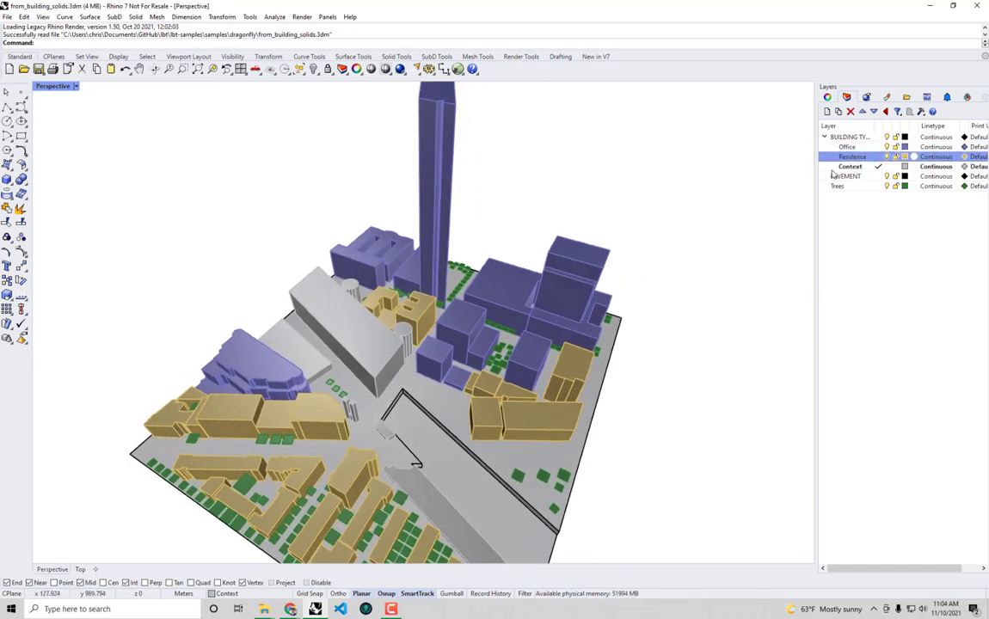
# Inspect the grey context buildings and the office towers in the city model, leaving nothing selected
pyautogui.click(349, 365)
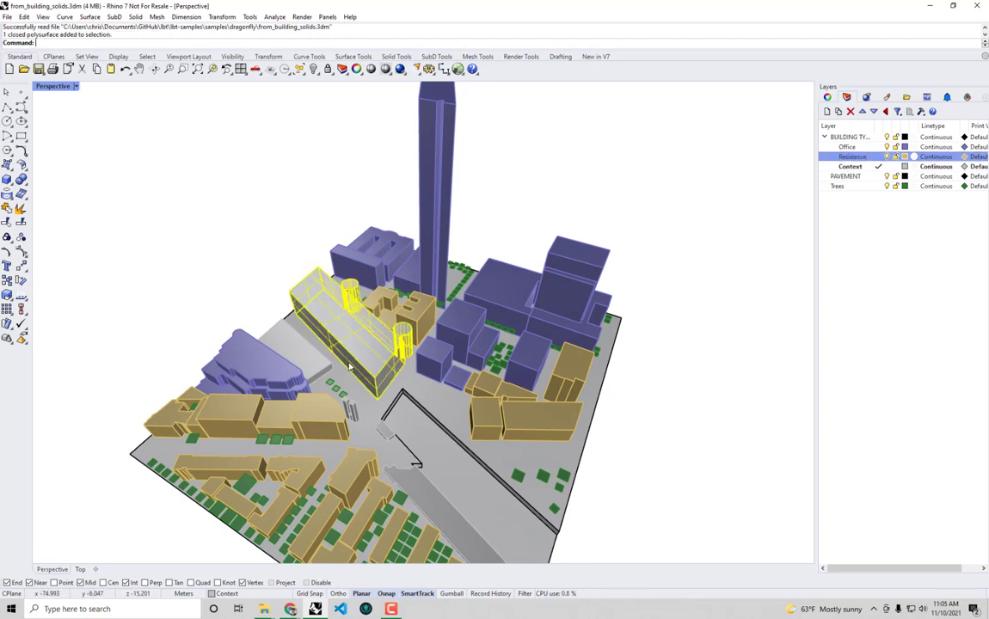
pyautogui.click(301, 361)
pyautogui.moveTo(438, 408); pyautogui.dragTo(642, 411, button='right')
pyautogui.press('Escape')
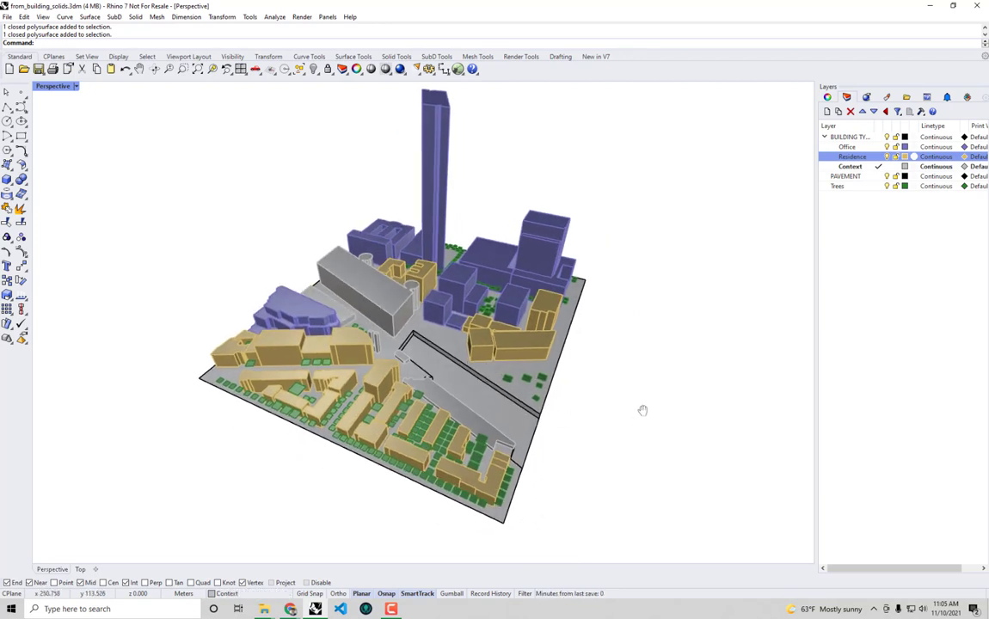
pyautogui.click(546, 245)
pyautogui.click(436, 180)
pyautogui.click(526, 162)
pyautogui.moveTo(615, 269); pyautogui.dragTo(591, 265, button='right')
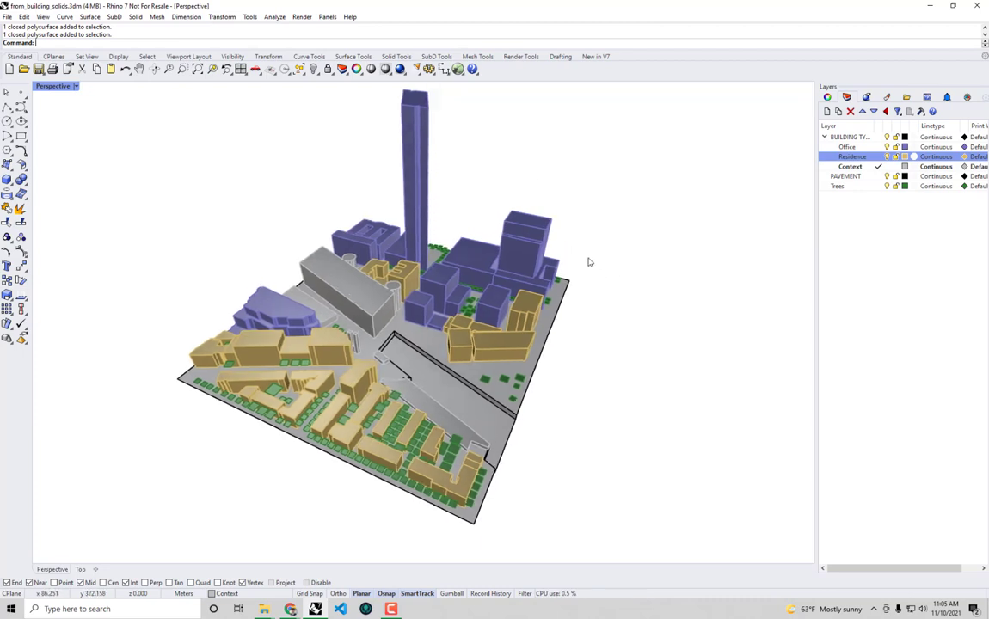
# Launch Grasshopper and place a Geometry parameter on a new canvas
pyautogui.click(458, 70)
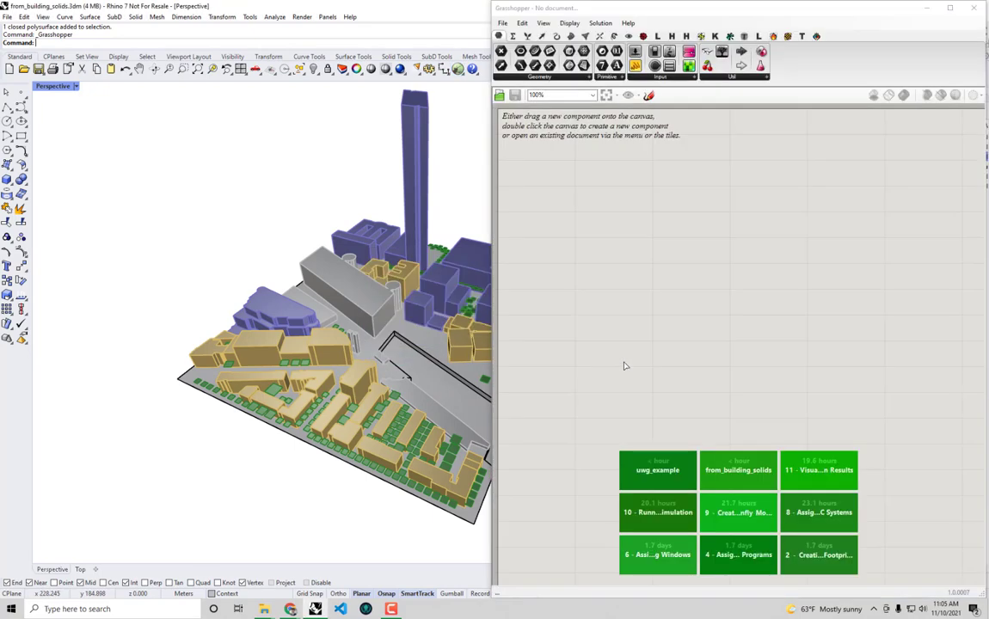
pyautogui.moveTo(388, 344); pyautogui.dragTo(375, 318, button='right')
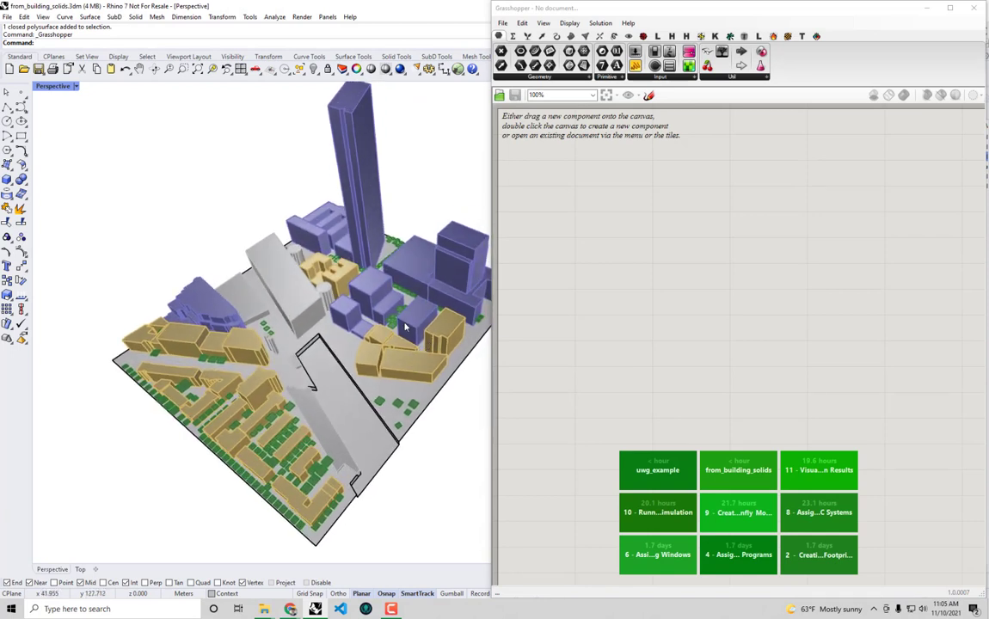
pyautogui.doubleClick(600, 248)
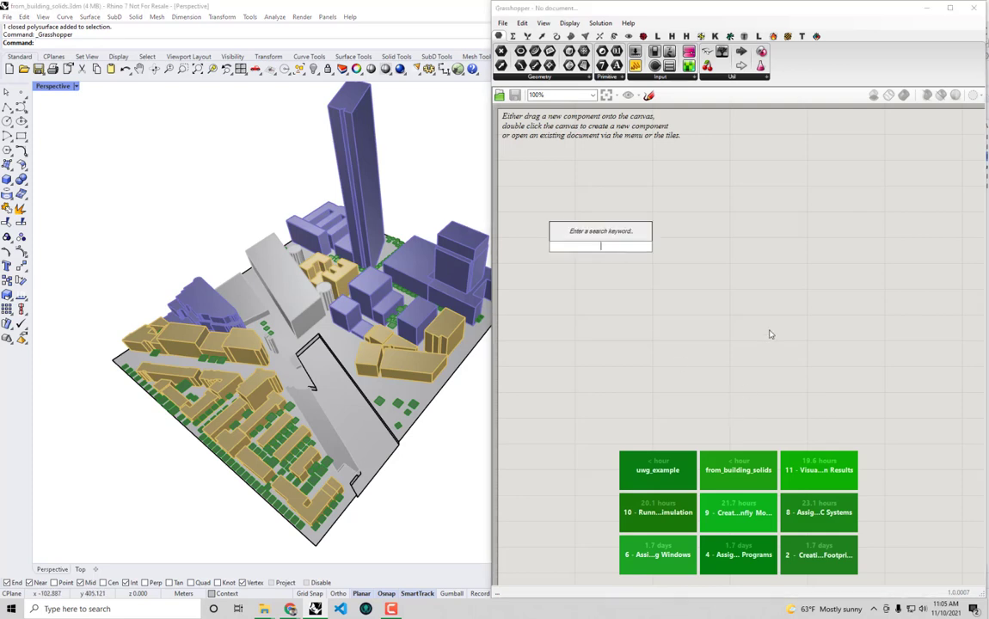
pyautogui.write('geo')
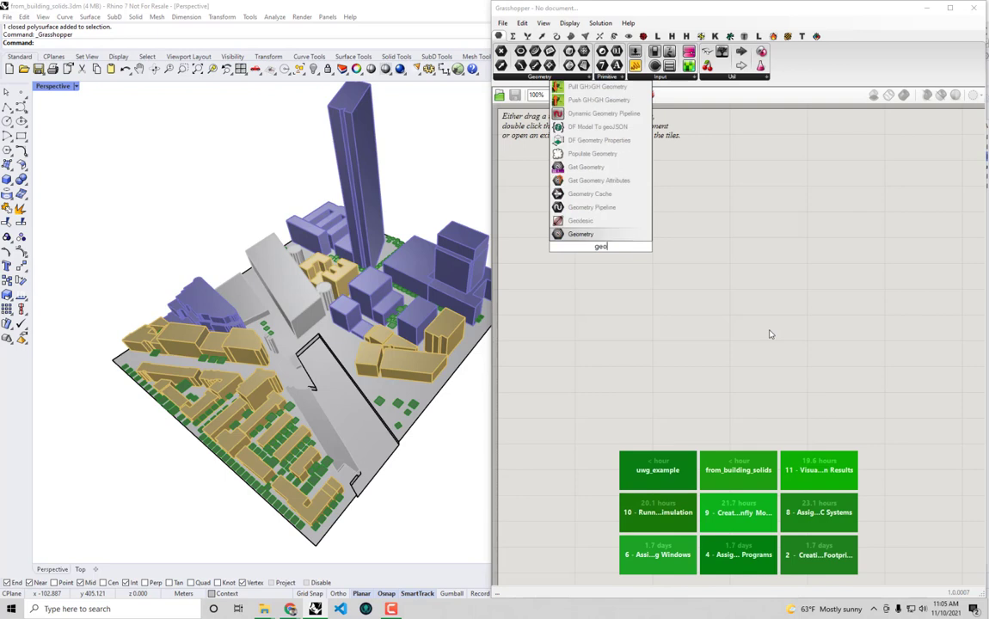
pyautogui.click(625, 233)
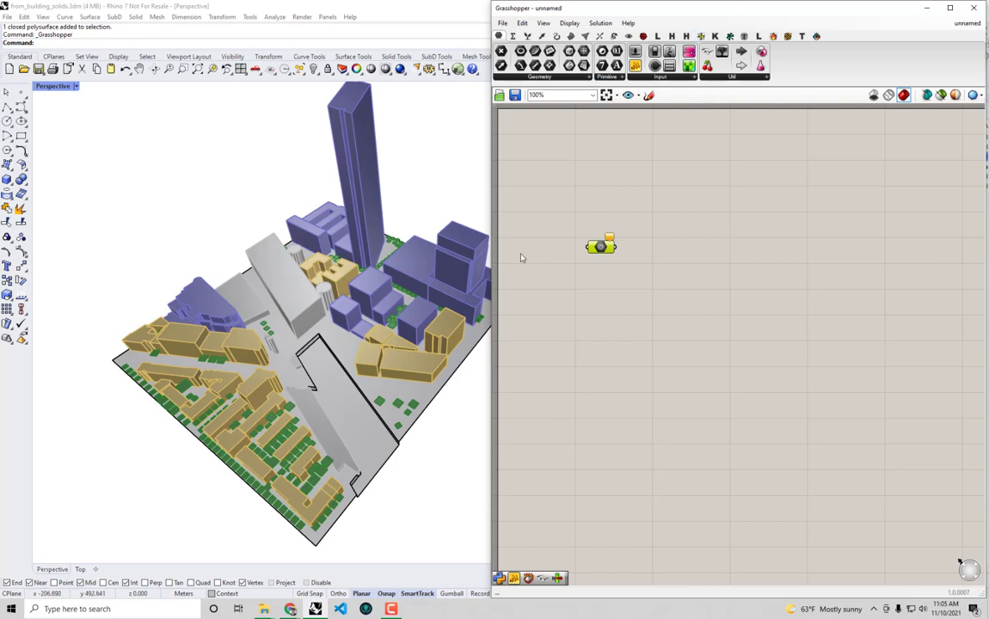
pyautogui.moveTo(605, 255); pyautogui.dragTo(600, 244)
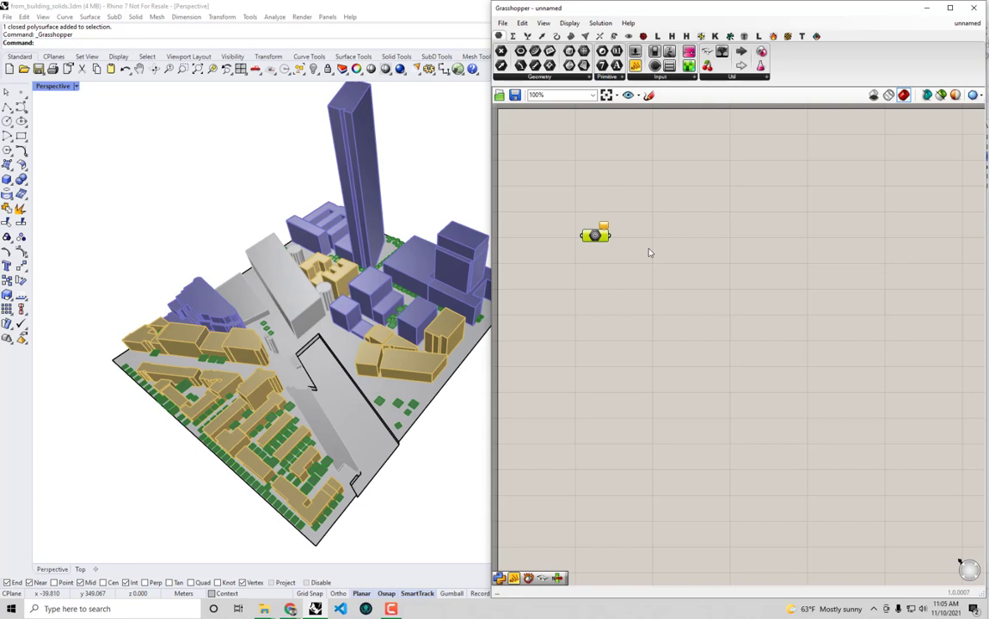
# Select all objects on the Office layer in Rhino, keeping the Grasshopper canvas beside the model
pyautogui.moveTo(723, 12); pyautogui.dragTo(716, 410)
pyautogui.click(565, 219)
pyautogui.click(862, 148)
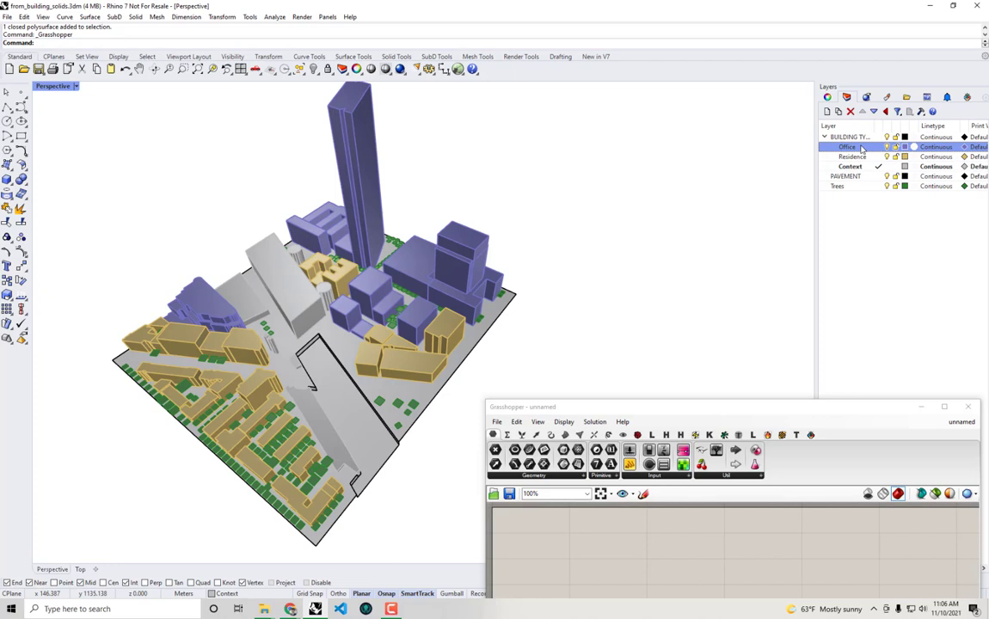
pyautogui.rightClick(864, 149)
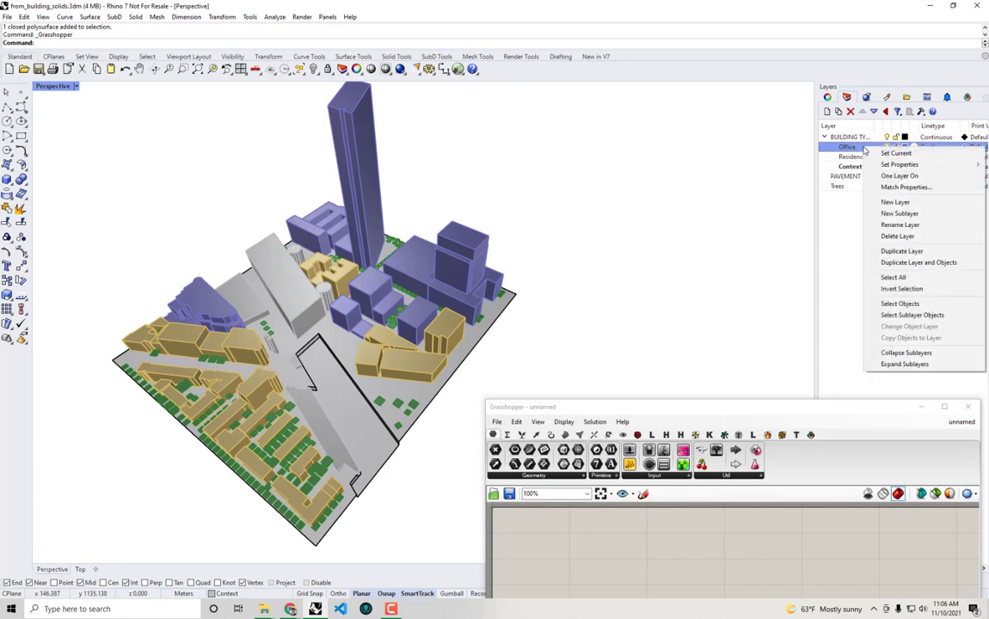
pyautogui.click(942, 306)
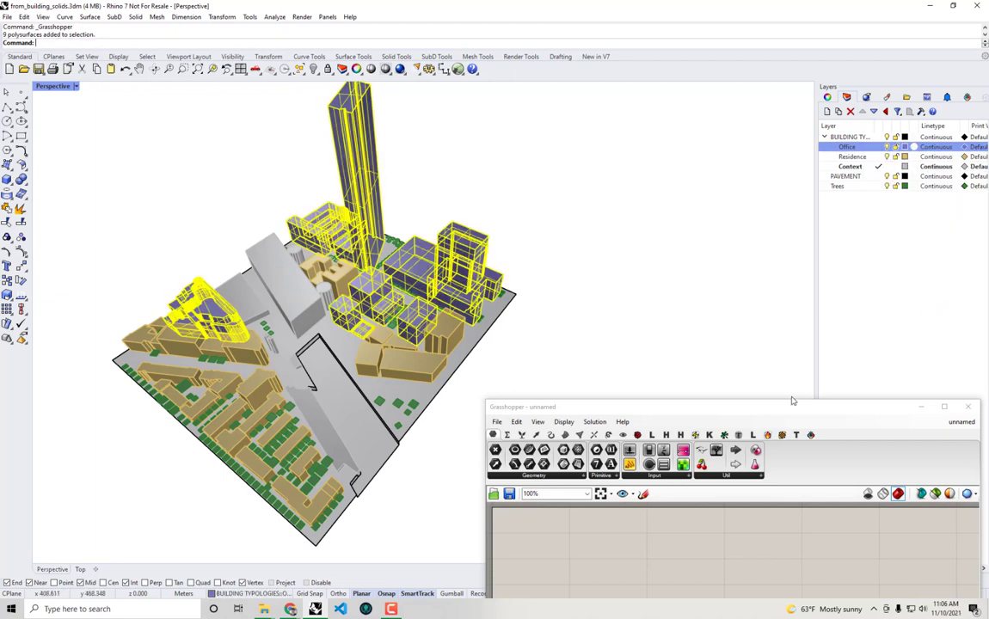
pyautogui.moveTo(778, 418); pyautogui.dragTo(986, 353)
pyautogui.moveTo(275, 254)
pyautogui.mouseDown(button='right')
pyautogui.moveTo(370, 348)
pyautogui.moveTo(293, 258)
pyautogui.mouseUp(button='right')
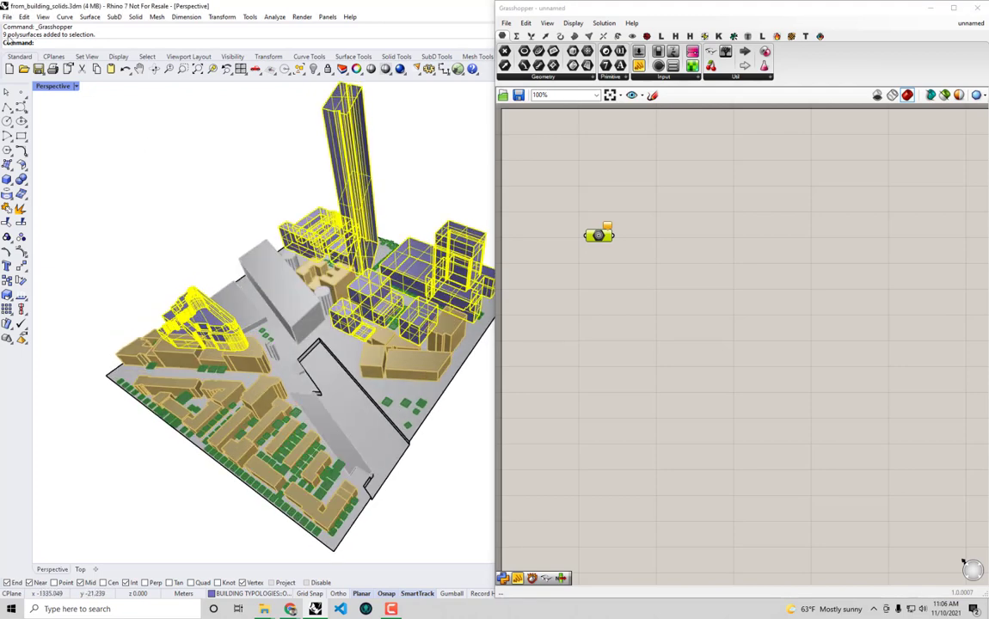
pyautogui.moveTo(420, 362); pyautogui.dragTo(398, 369, button='right')
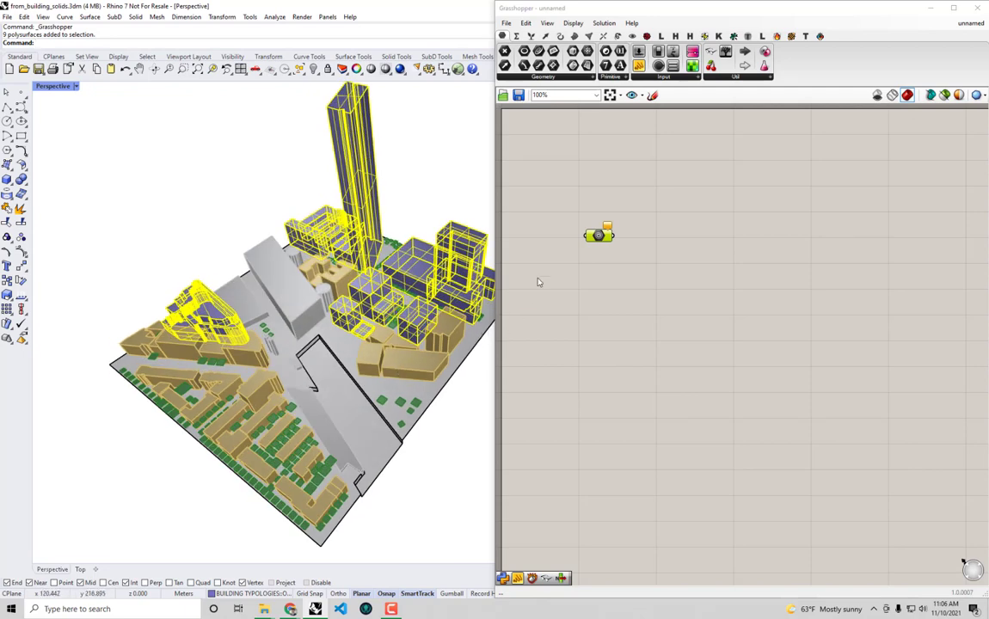
# Reference the selected office buildings in the Geometry parameter as multiple geometries and clear the Rhino selection
pyautogui.rightClick(597, 237)
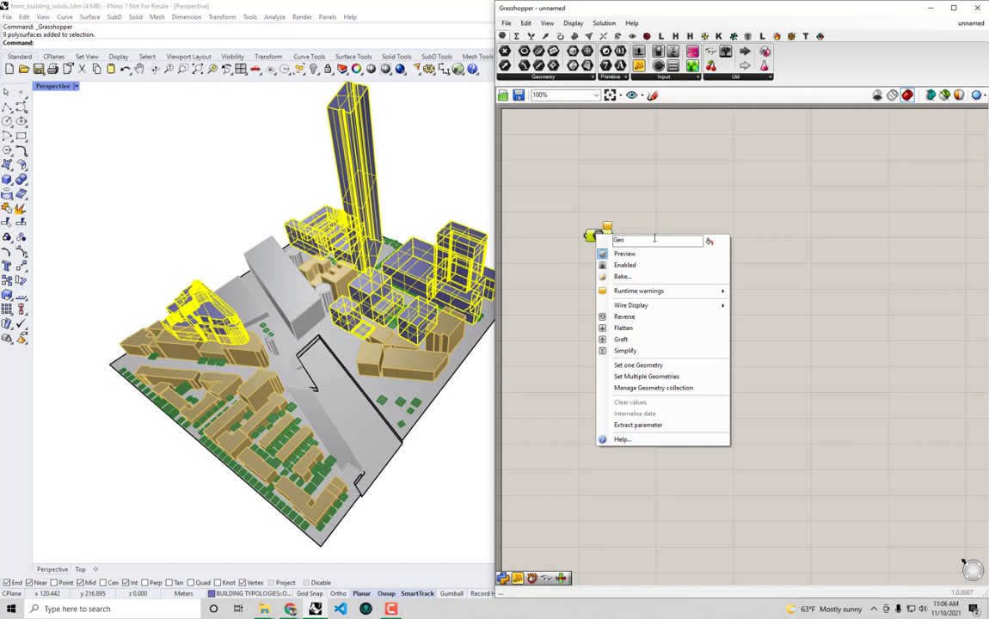
pyautogui.click(685, 378)
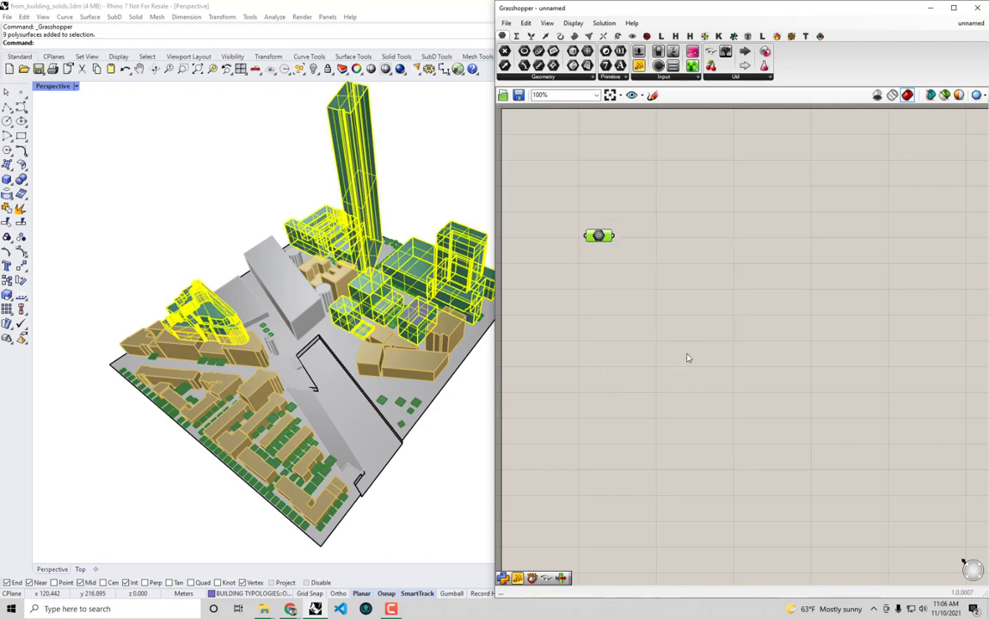
pyautogui.moveTo(600, 235); pyautogui.dragTo(590, 221)
pyautogui.moveTo(381, 334); pyautogui.dragTo(361, 258, button='right')
pyautogui.click(386, 215)
pyautogui.moveTo(592, 220); pyautogui.dragTo(584, 212)
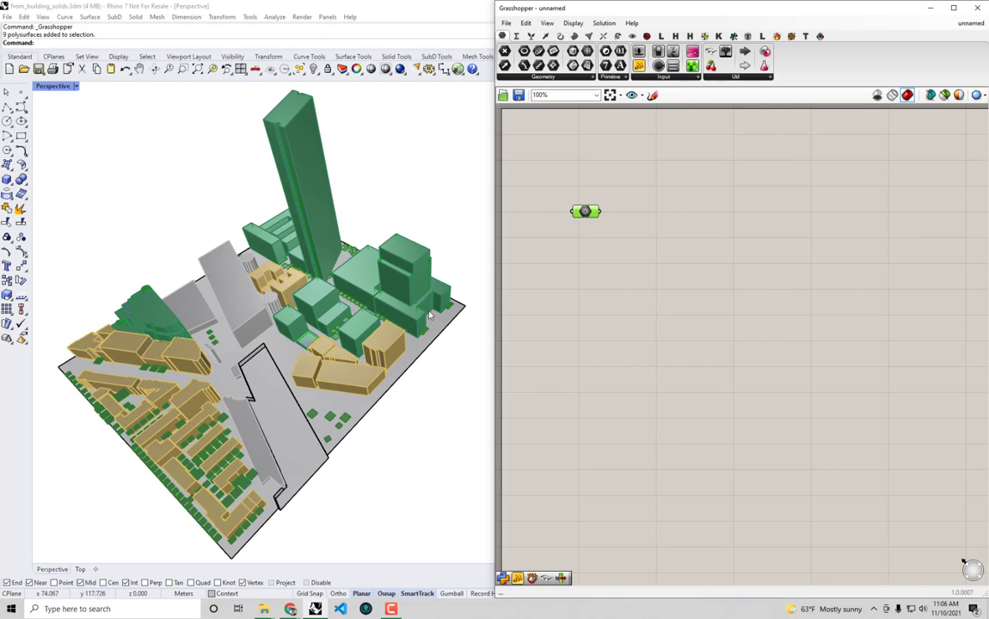
# Duplicate the Geometry parameter below the original and select all objects on the Residence layer in Rhino
pyautogui.moveTo(585, 213)
pyautogui.moveTo(582, 218); pyautogui.dragTo(591, 391)
pyautogui.moveTo(799, 11); pyautogui.dragTo(774, 397)
pyautogui.click(852, 158)
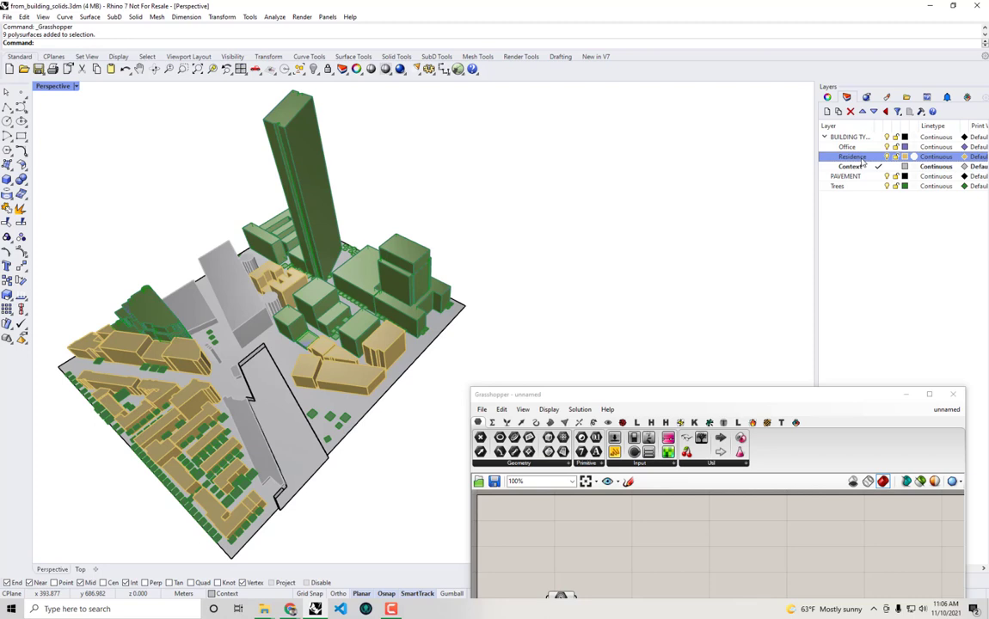
pyautogui.rightClick(862, 162)
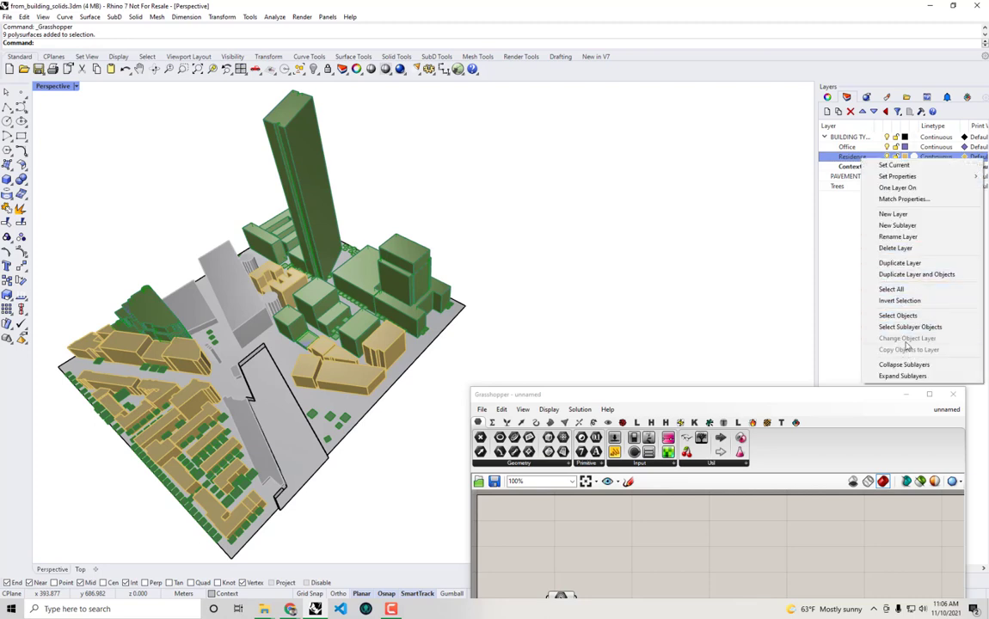
pyautogui.click(903, 315)
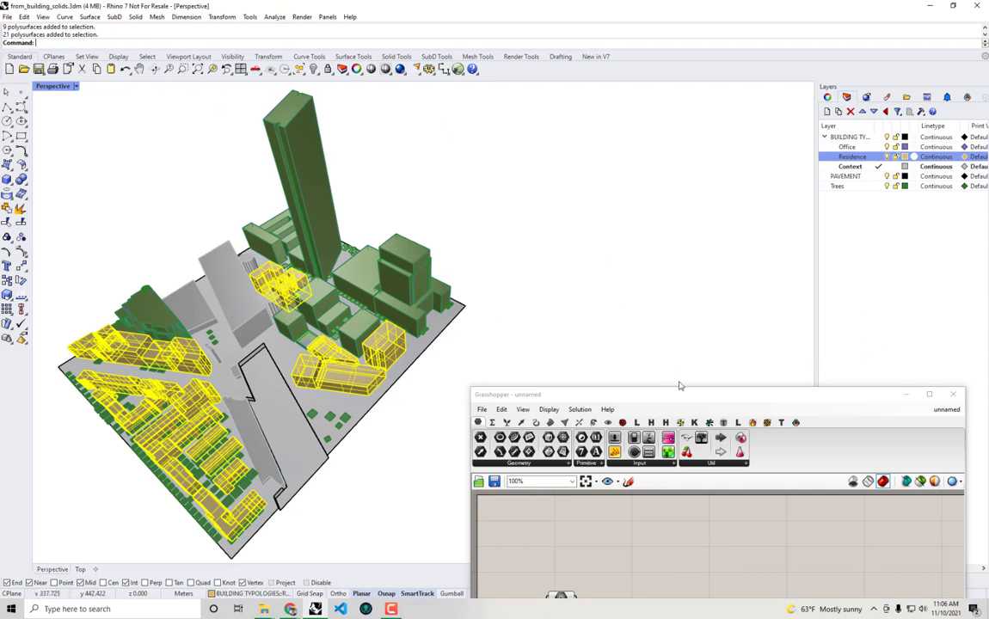
pyautogui.moveTo(739, 400); pyautogui.dragTo(987, 364)
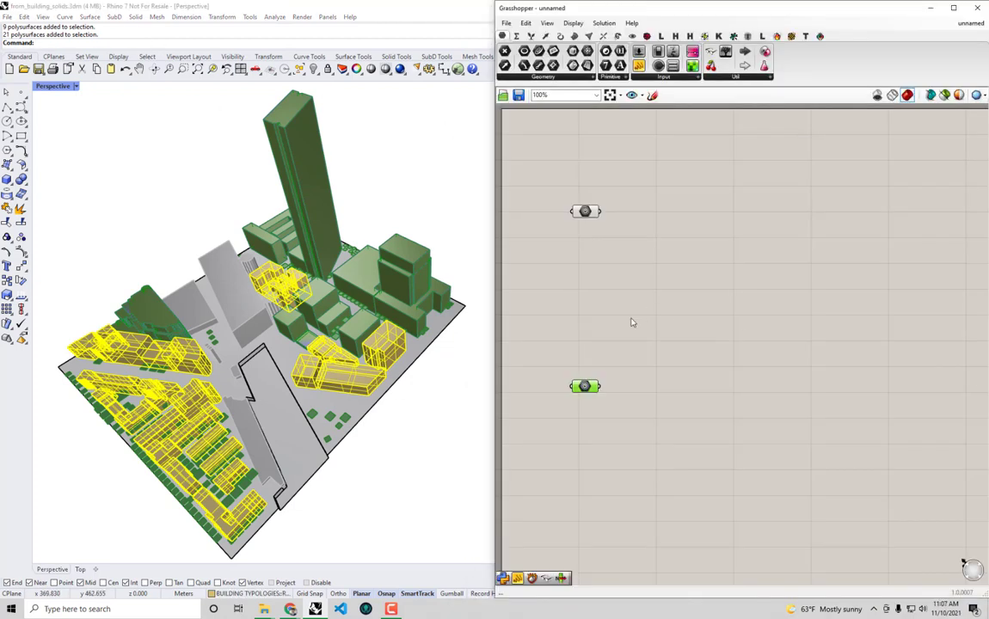
# Replace the duplicate Geometry parameter's contents with the selected residential buildings as multiple geometries
pyautogui.rightClick(586, 387)
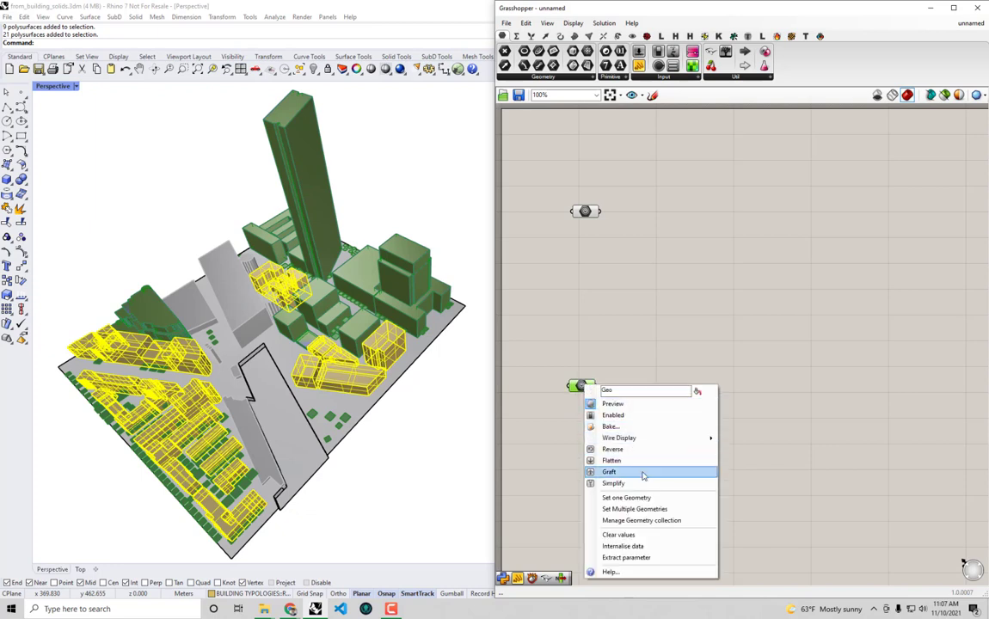
pyautogui.click(636, 508)
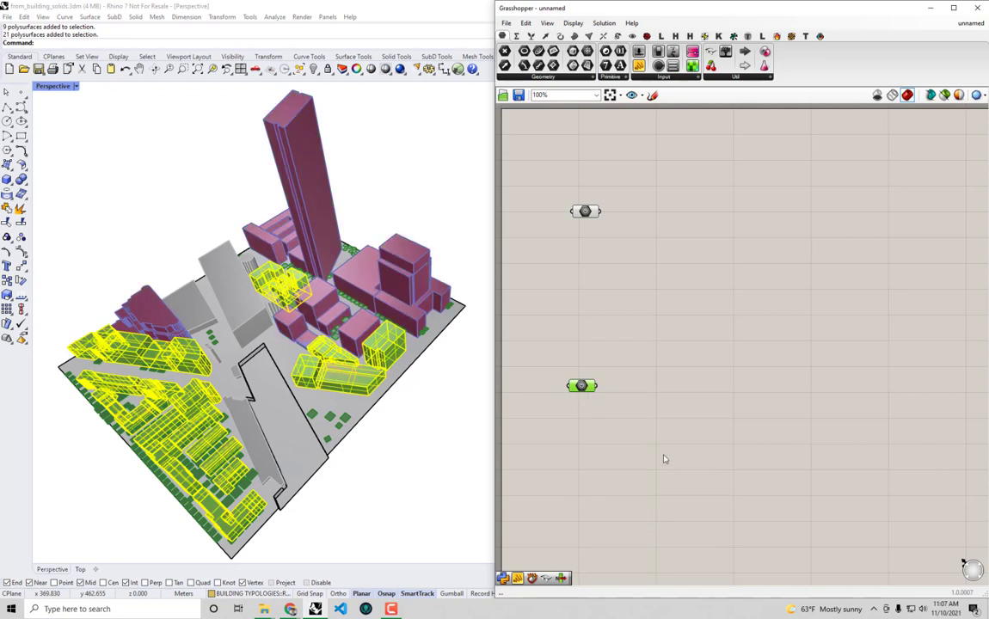
pyautogui.moveTo(386, 407)
pyautogui.mouseDown(button='right')
pyautogui.moveTo(387, 366)
pyautogui.moveTo(391, 400)
pyautogui.mouseUp(button='right')
pyautogui.click(617, 342)
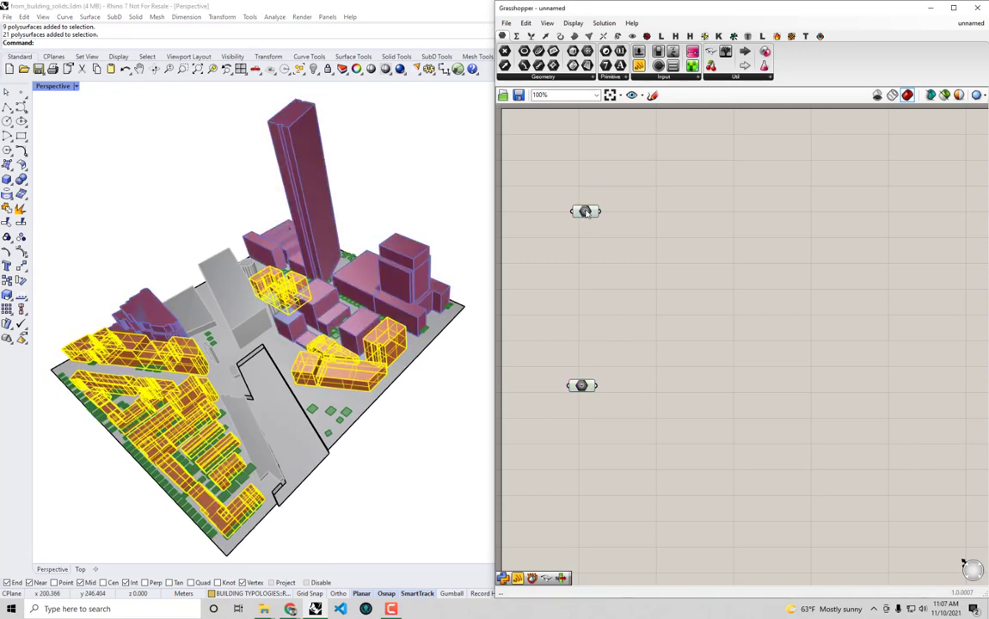
# Internalise the building geometry in both the office and the residential Geometry parameters
pyautogui.click(588, 213)
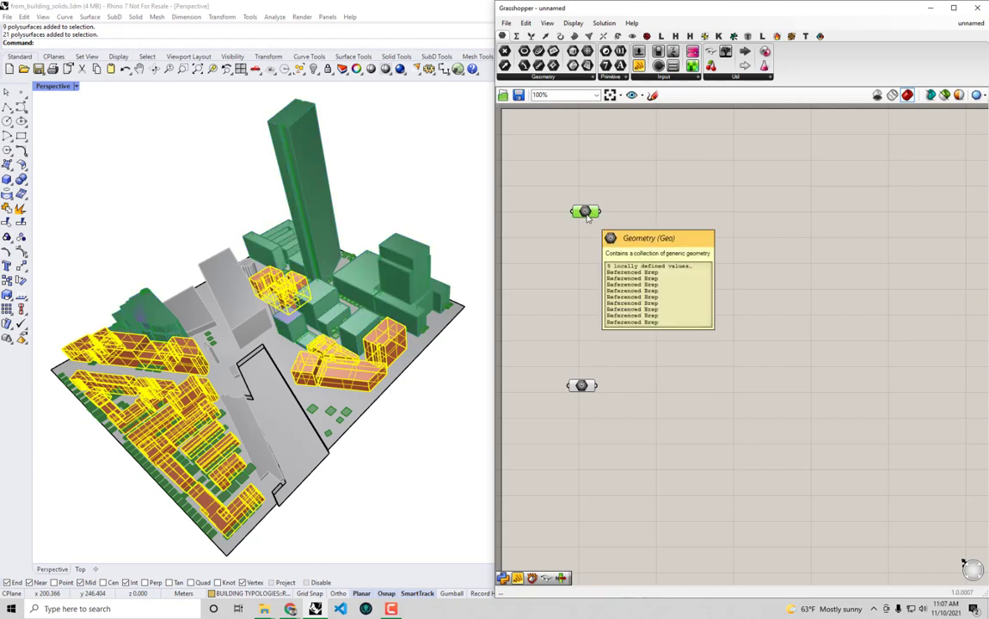
pyautogui.click(677, 210)
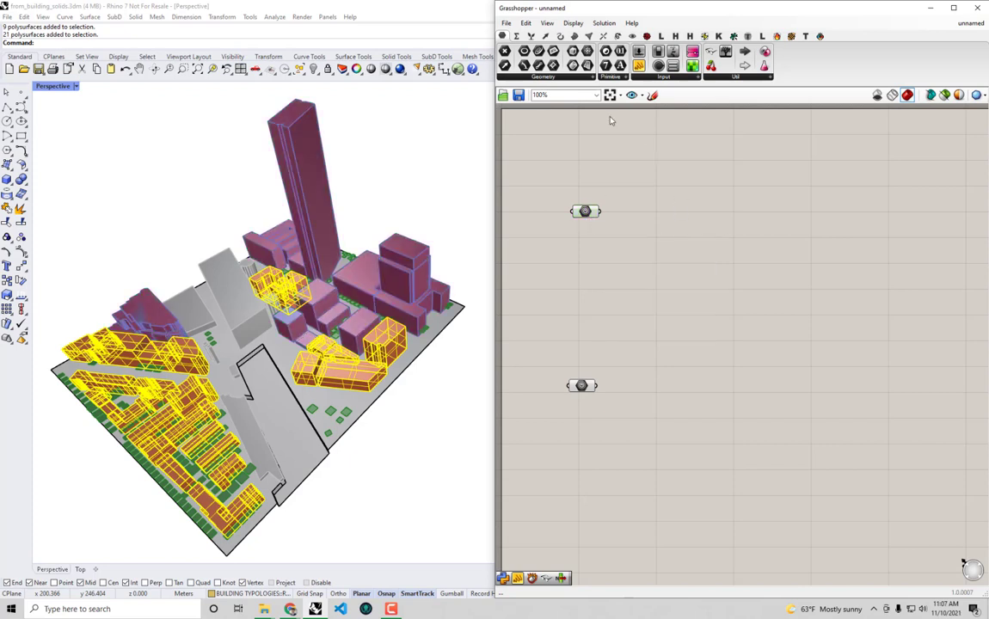
pyautogui.rightClick(586, 211)
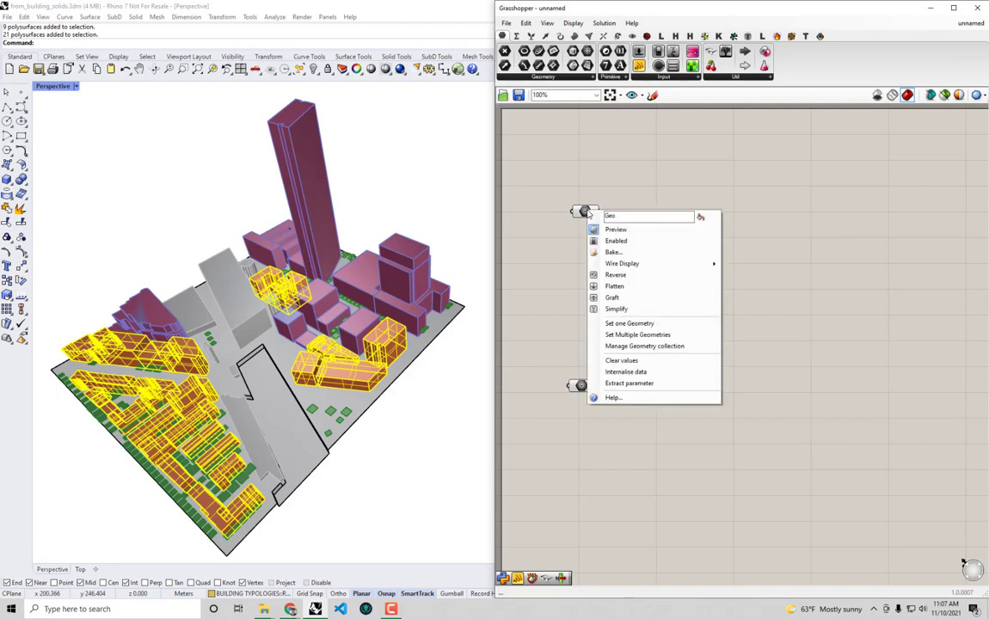
pyautogui.click(661, 373)
pyautogui.click(581, 385)
pyautogui.rightClick(581, 385)
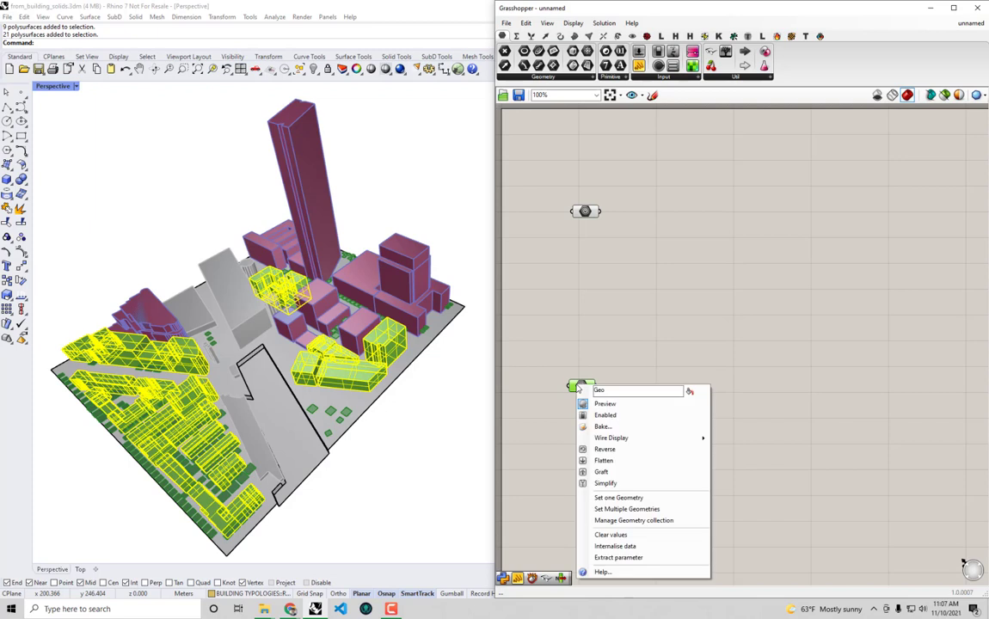
pyautogui.click(634, 547)
pyautogui.click(523, 345)
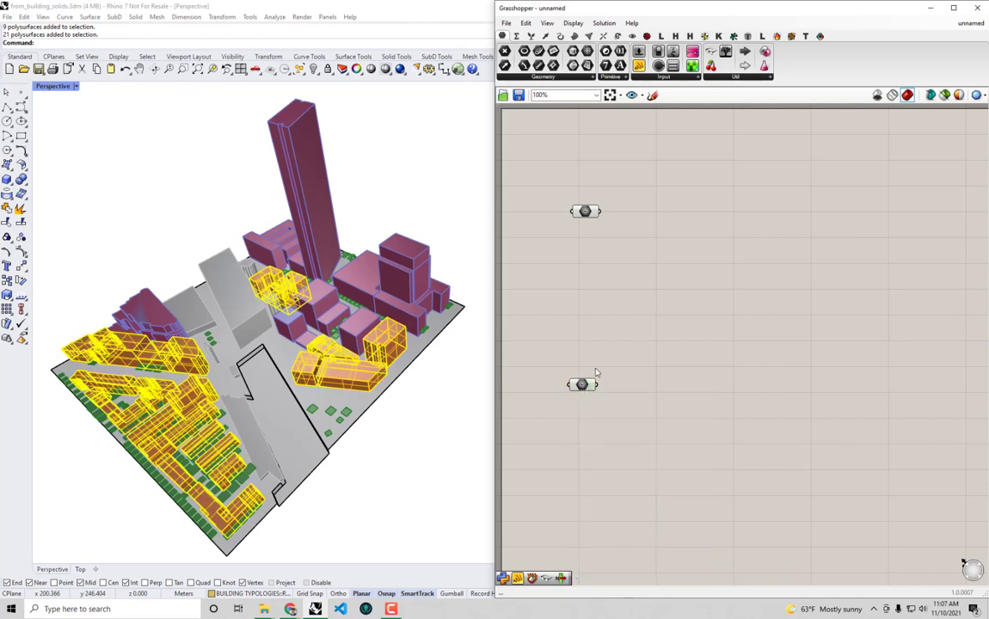
# Maximize the Grasshopper window and rename the office buildings' Geometry parameter to Office
pyautogui.moveTo(640, 11); pyautogui.dragTo(580, 79)
pyautogui.scroll(2, 225, 212)
pyautogui.moveTo(220, 466); pyautogui.dragTo(217, 479)
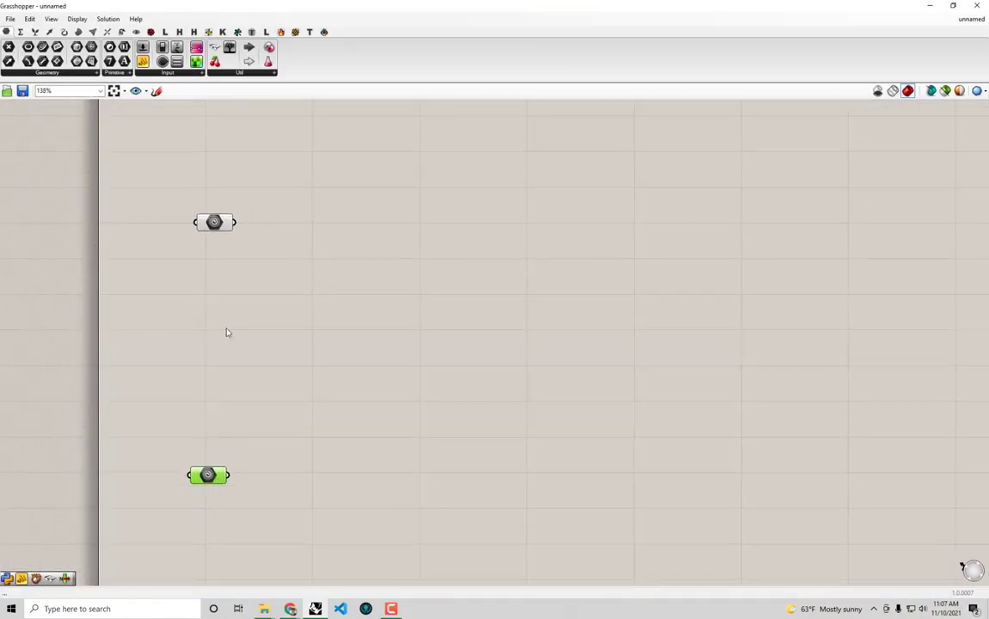
pyautogui.rightClick(217, 221)
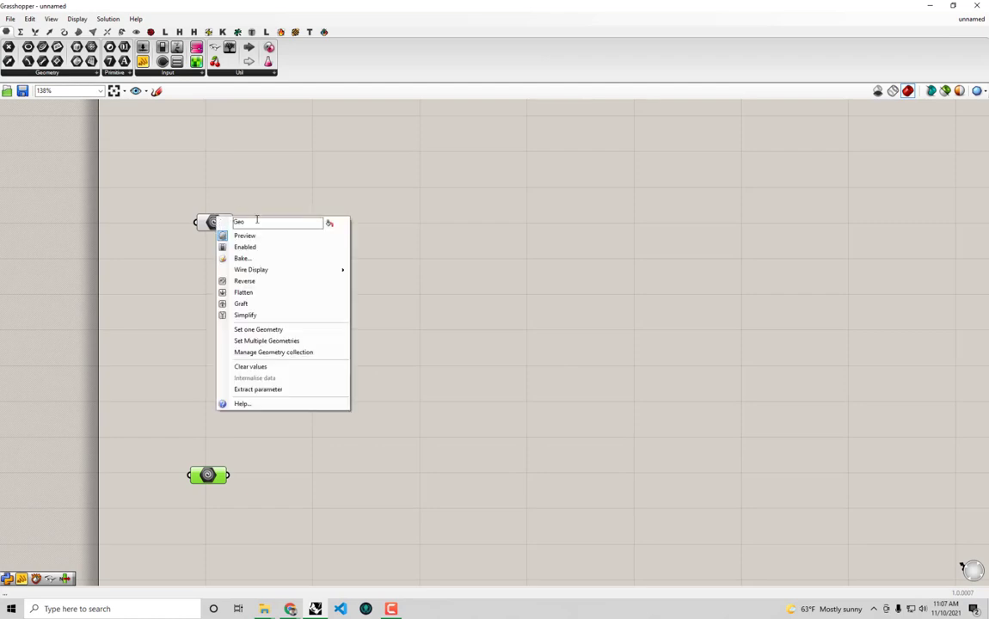
pyautogui.moveTo(245, 224); pyautogui.dragTo(211, 233)
pyautogui.write('Office')
pyautogui.press('Return')
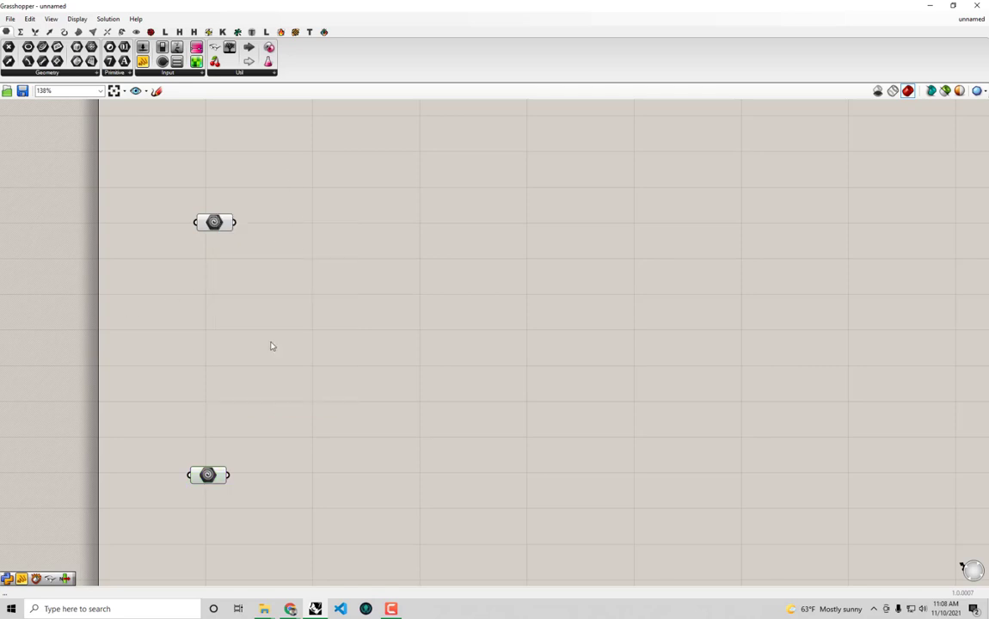
# Set the Office parameter to always draw its name and rename the lower Geometry parameter to Residential, also drawn as text
pyautogui.rightClick(225, 223)
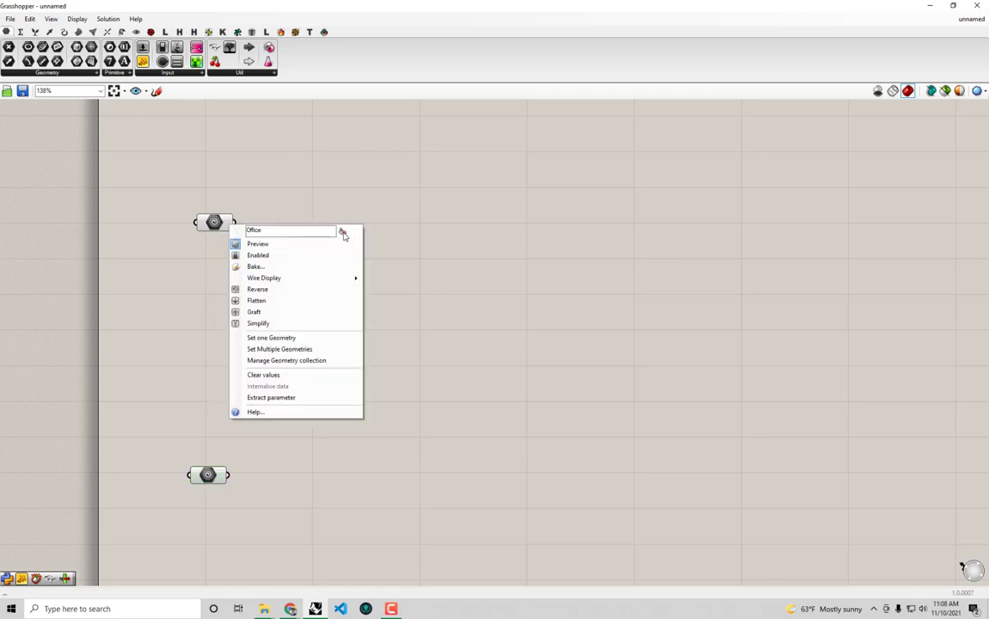
pyautogui.click(342, 233)
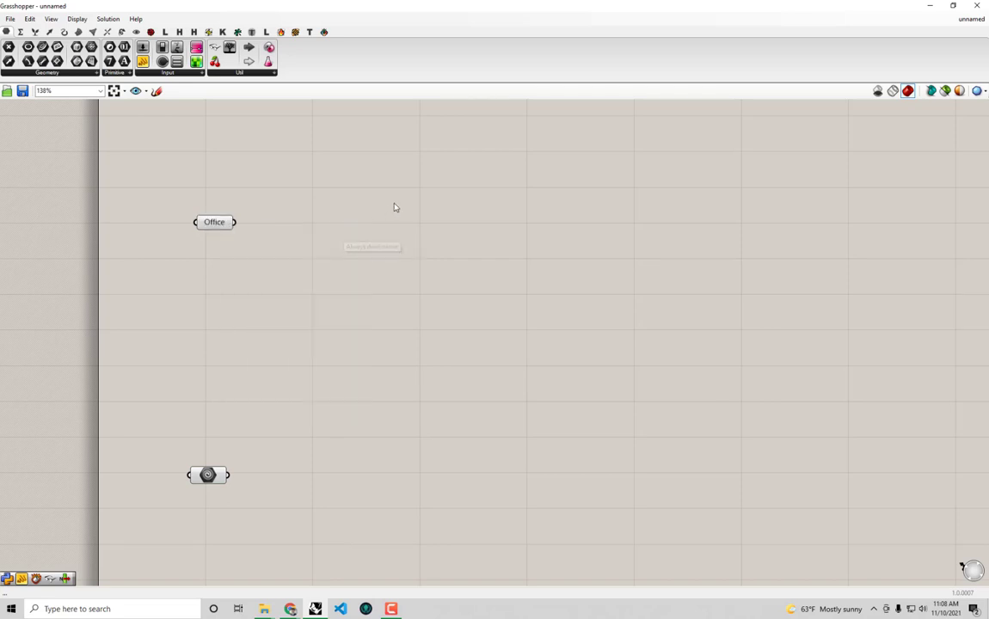
pyautogui.rightClick(219, 474)
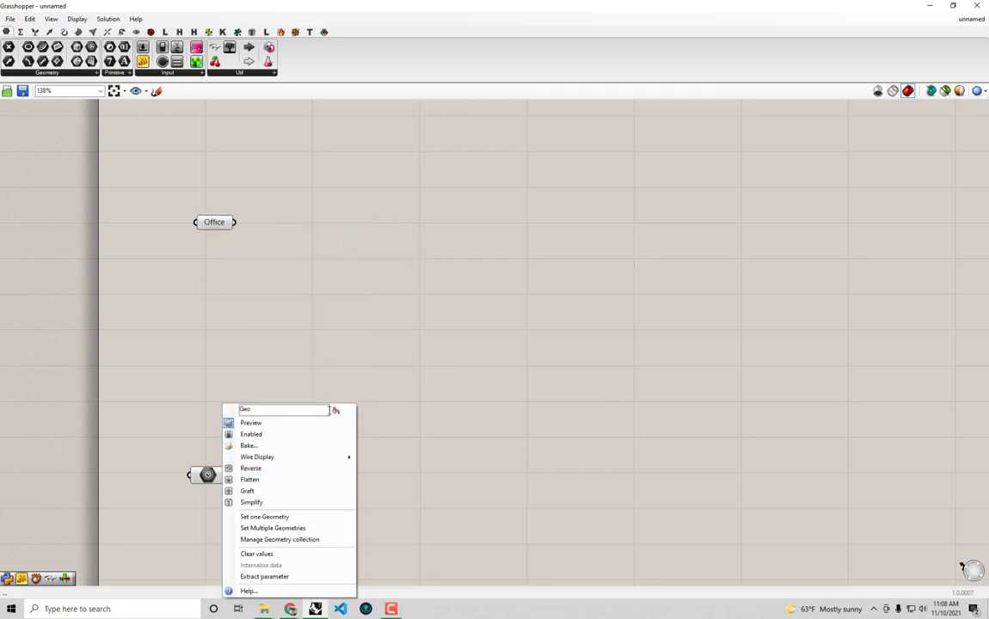
pyautogui.moveTo(318, 412); pyautogui.dragTo(201, 406)
pyautogui.write('Residential')
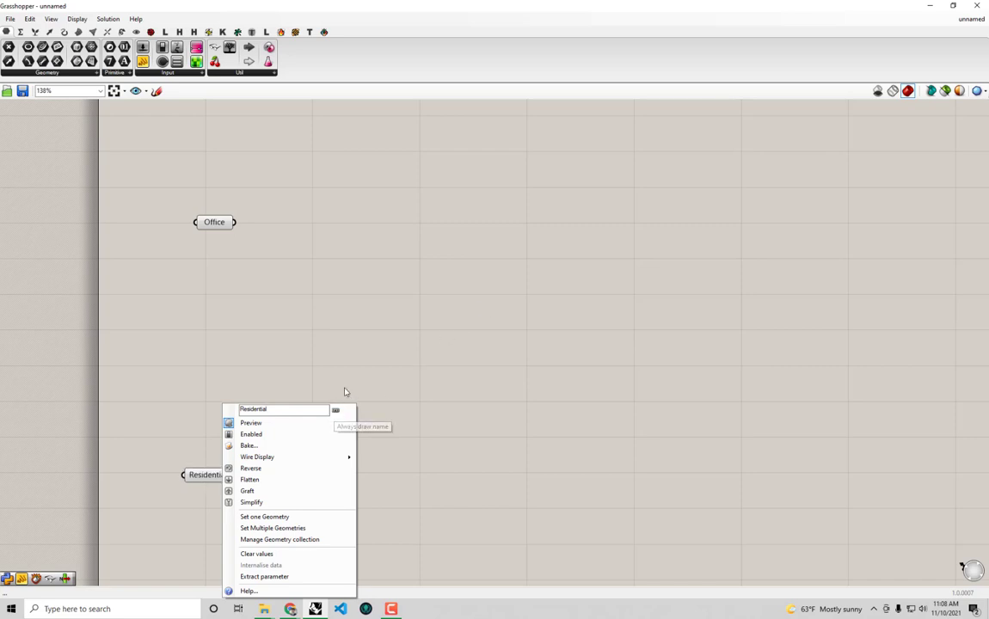
pyautogui.press('Return')
# Line up the Residential parameter directly beneath the Office parameter, leaving ample vertical space between them
pyautogui.moveTo(205, 475); pyautogui.dragTo(209, 466)
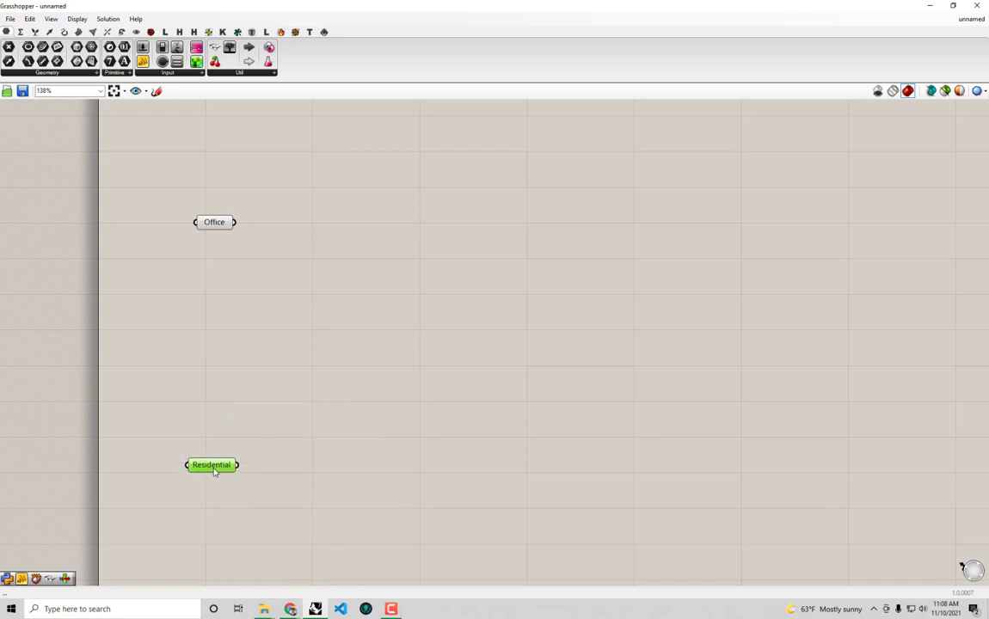
pyautogui.click(260, 370)
pyautogui.click(206, 227)
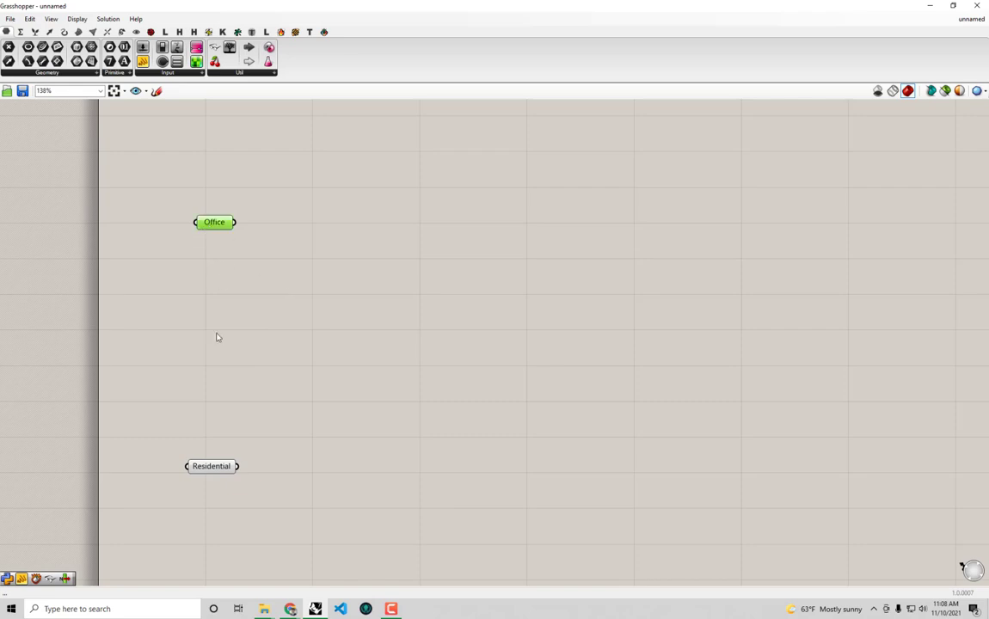
pyautogui.moveTo(207, 467); pyautogui.dragTo(206, 480)
pyautogui.click(260, 353)
pyautogui.moveTo(261, 353); pyautogui.dragTo(262, 384, button='right')
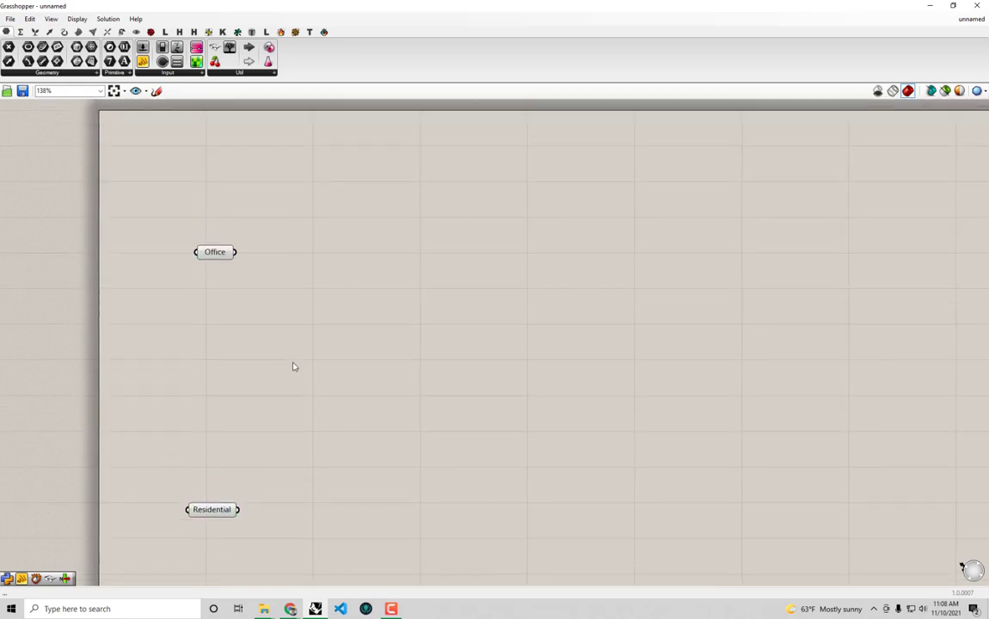
# Add a Dragonfly DF Building from Solid component beside the two geometry parameters
pyautogui.click(237, 31)
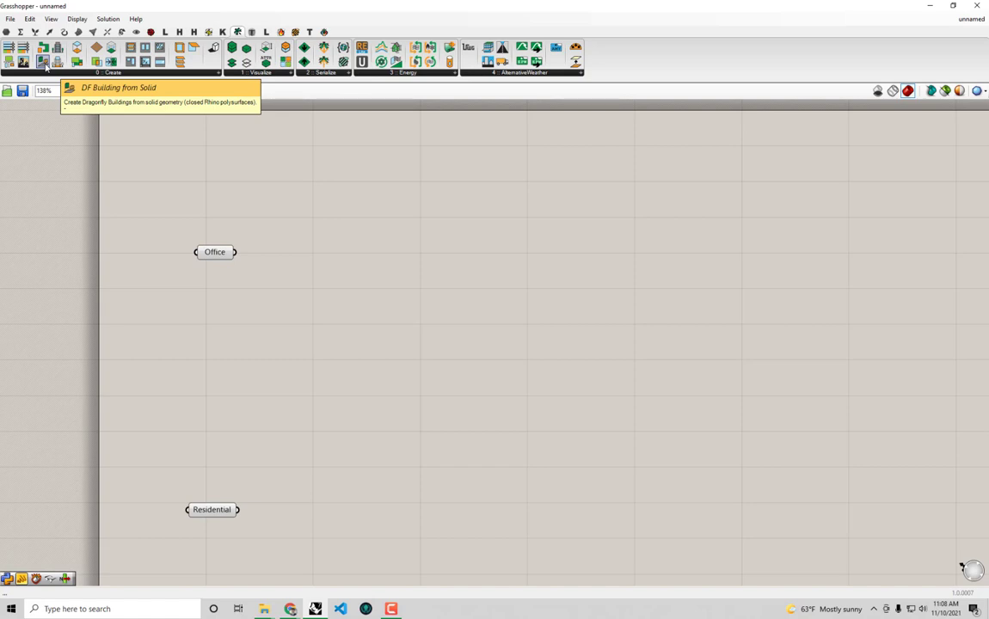
pyautogui.moveTo(45, 67); pyautogui.dragTo(441, 310)
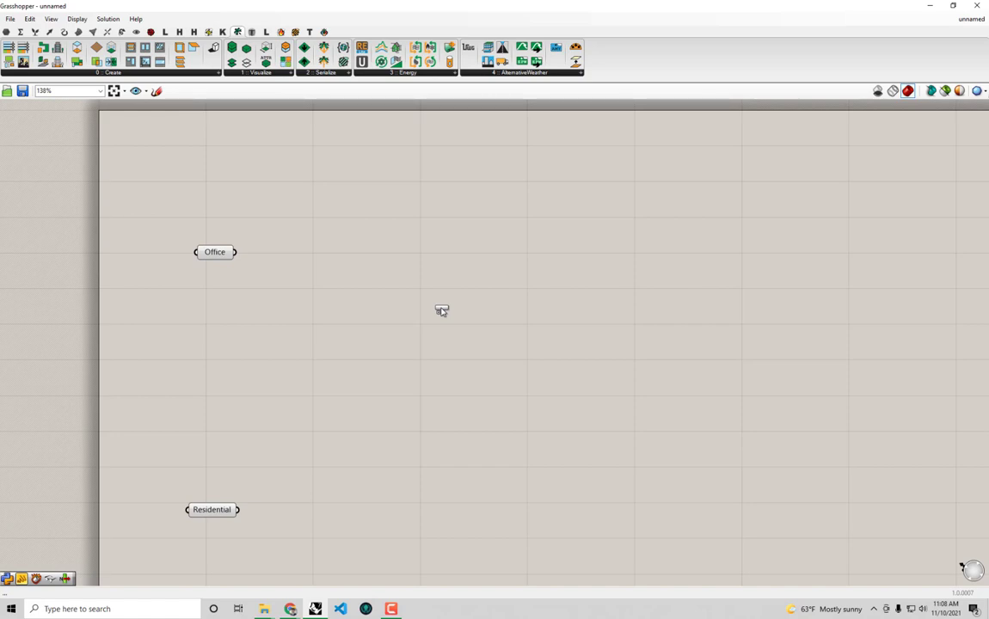
pyautogui.hotkey('alt', 'Tab')
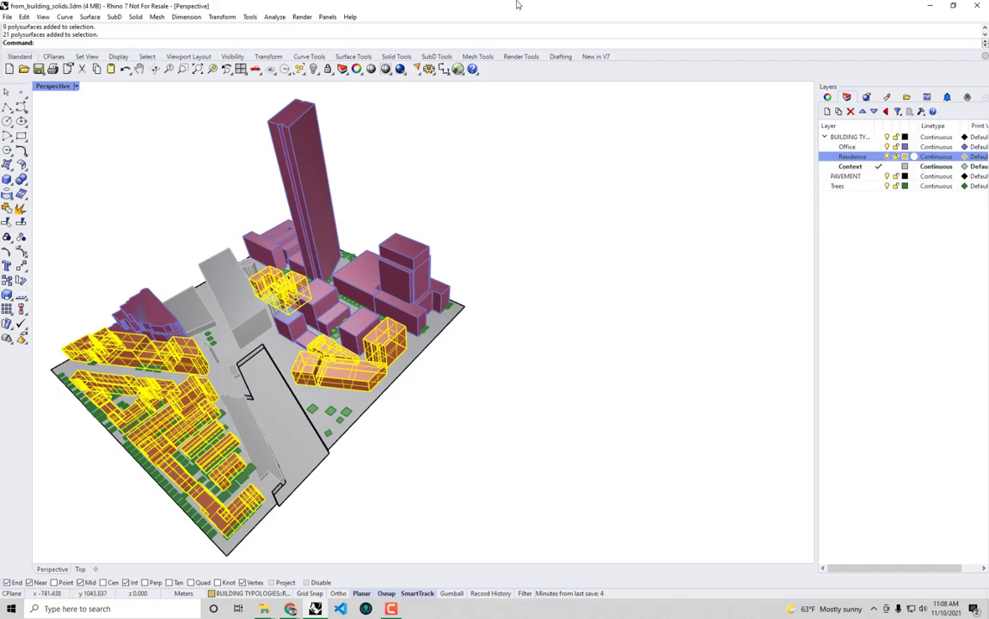
pyautogui.hotkey('alt', 'Tab')
pyautogui.moveTo(437, 315); pyautogui.dragTo(434, 331)
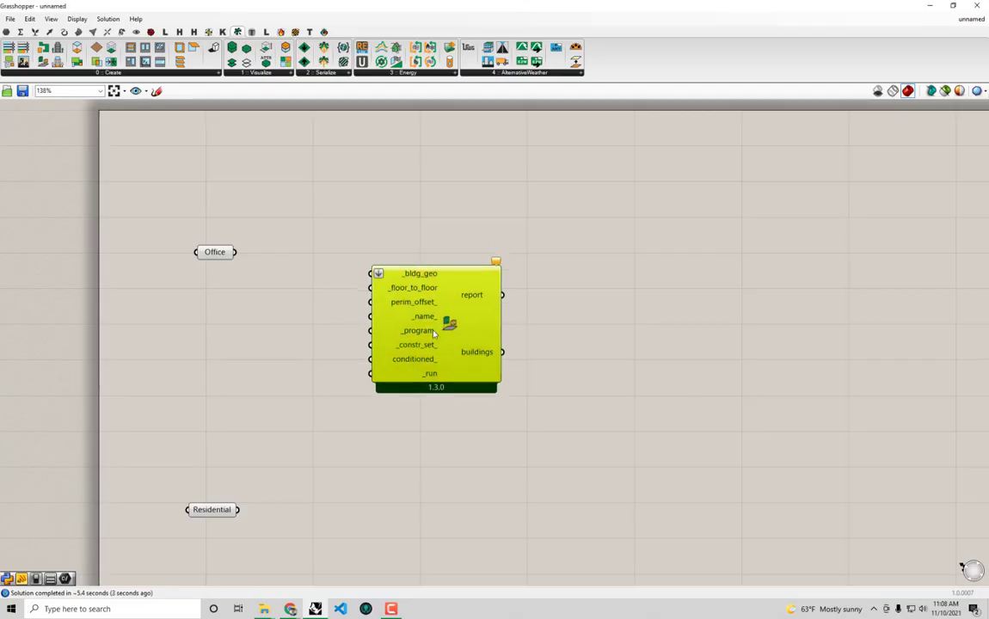
pyautogui.click(576, 348)
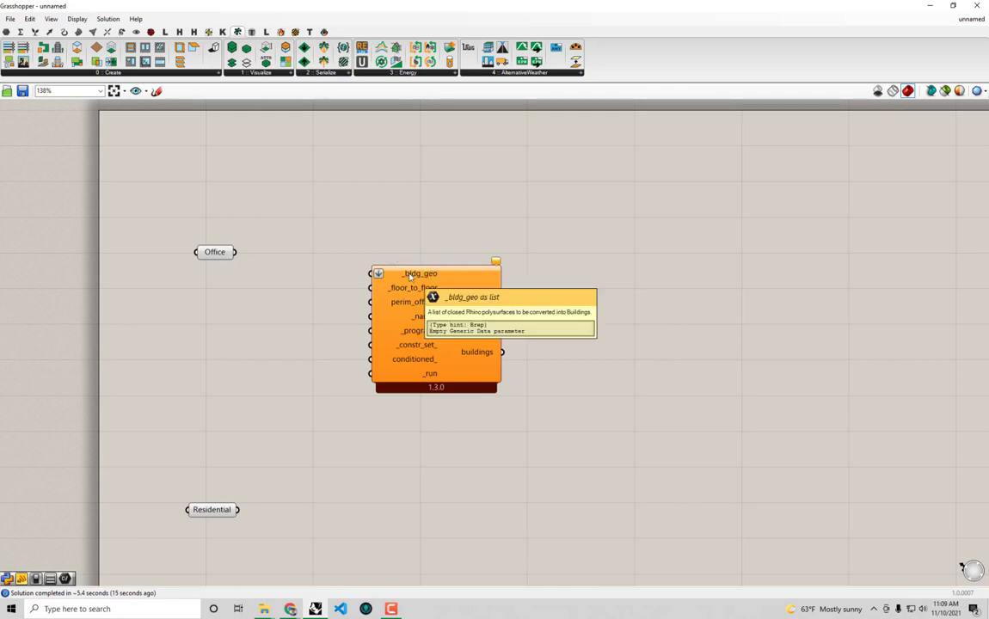
# Connect the Office parameter to the _bldg_geo input and nudge the DF Building from Solid component slightly up
pyautogui.moveTo(235, 252); pyautogui.dragTo(372, 274)
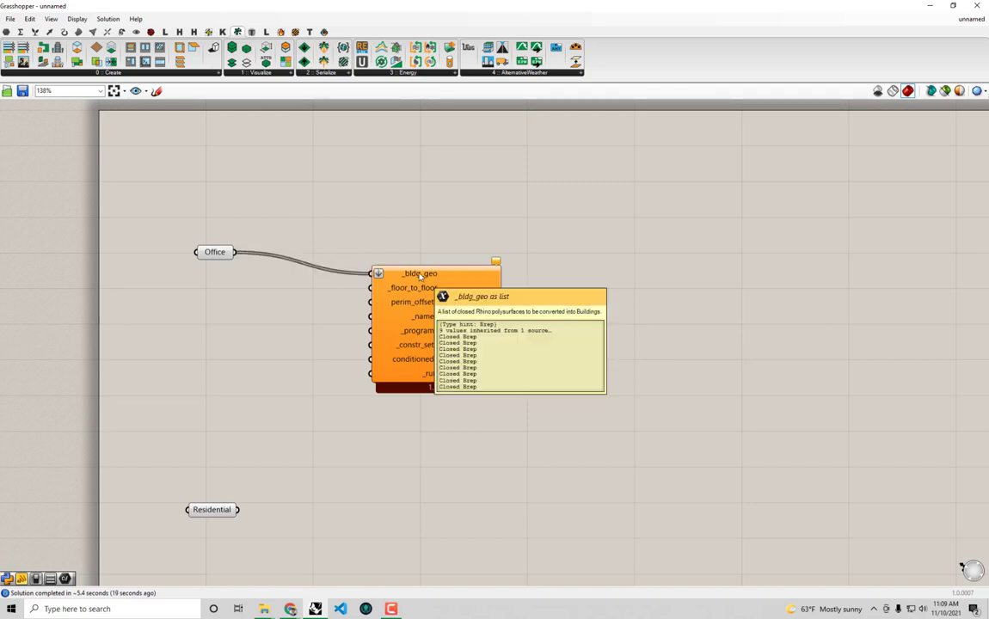
pyautogui.moveTo(475, 391); pyautogui.dragTo(481, 383)
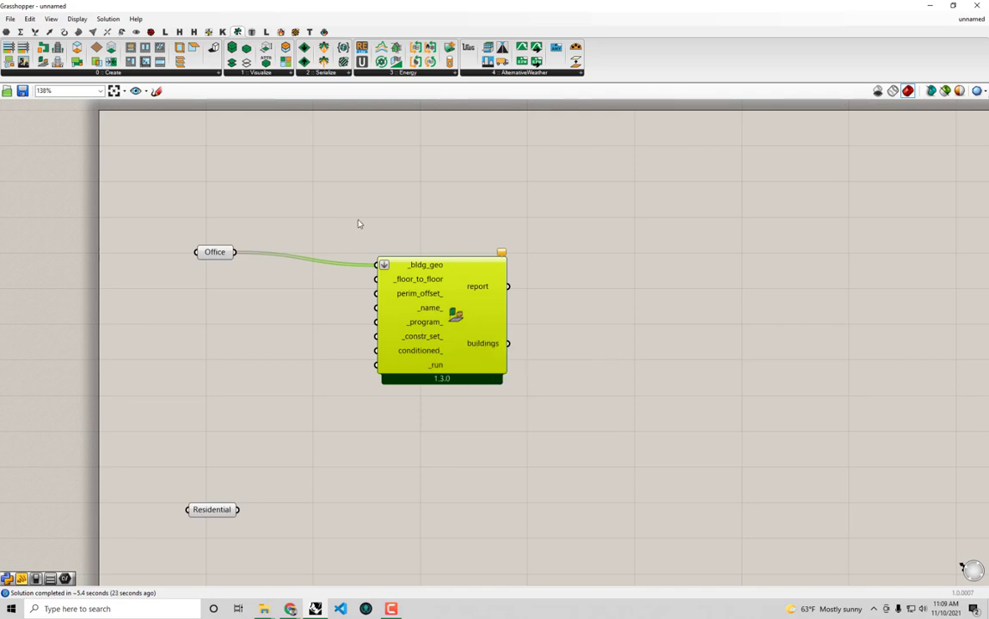
pyautogui.click(388, 218)
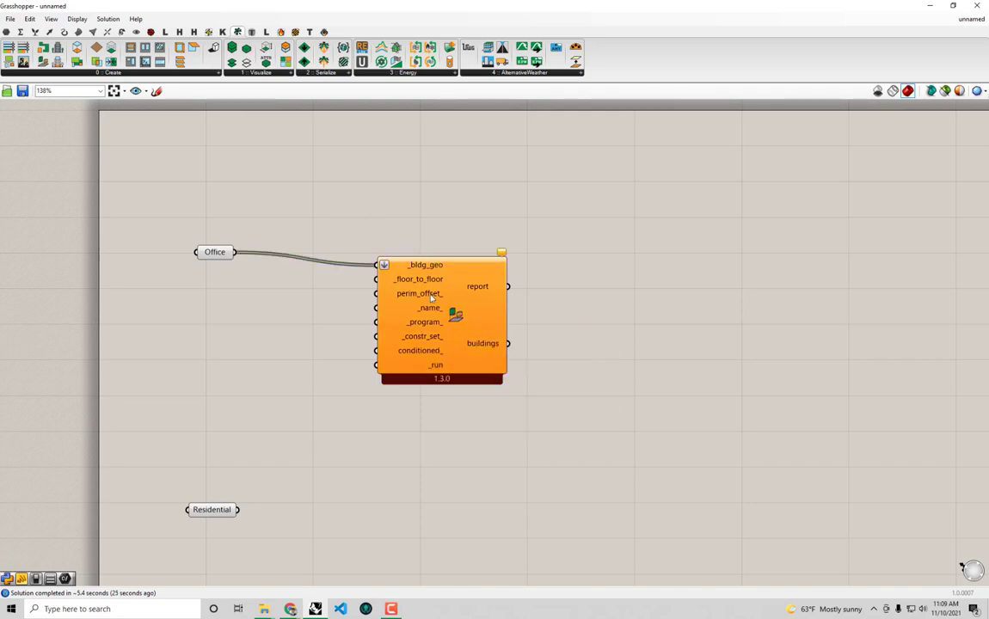
# Review the _floor_to_floor input description, create a panel containing 5 and connect it to the _floor_to_floor input
pyautogui.moveTo(424, 281)
pyautogui.moveTo(503, 255)
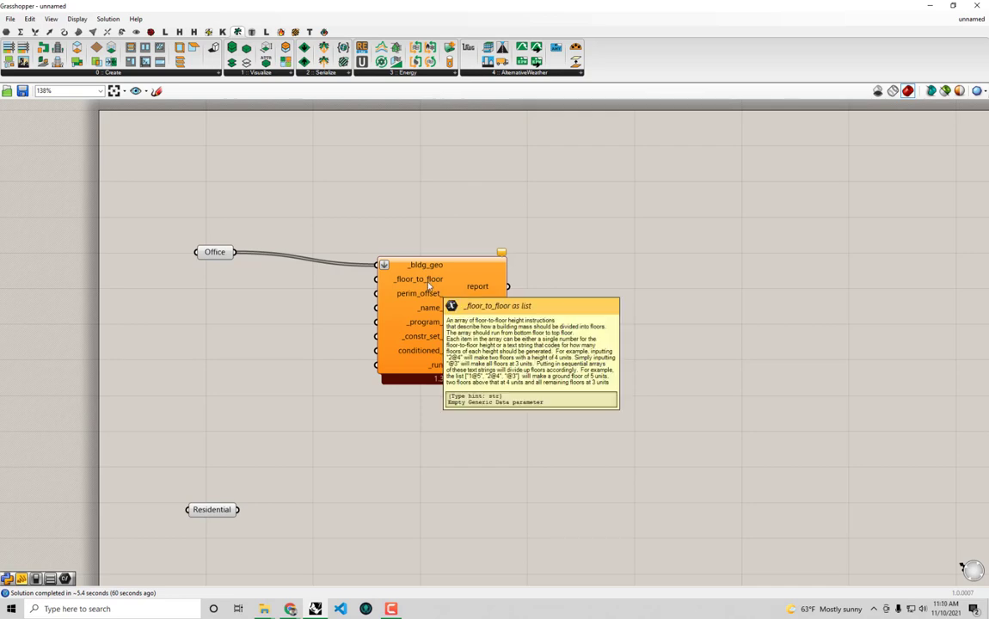
pyautogui.doubleClick(312, 301)
pyautogui.write('"')
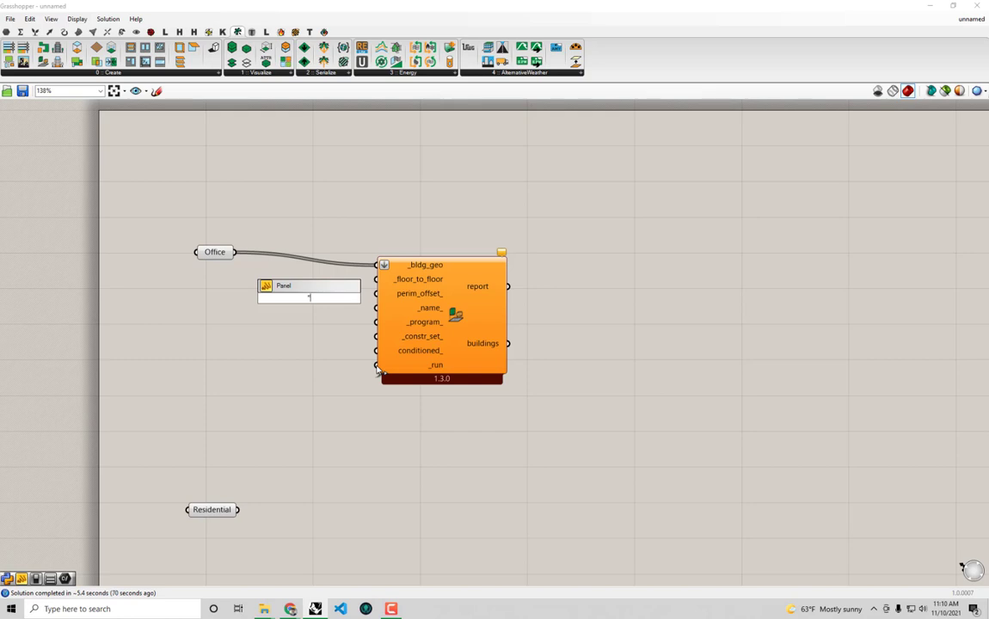
pyautogui.write('5')
pyautogui.press('Return')
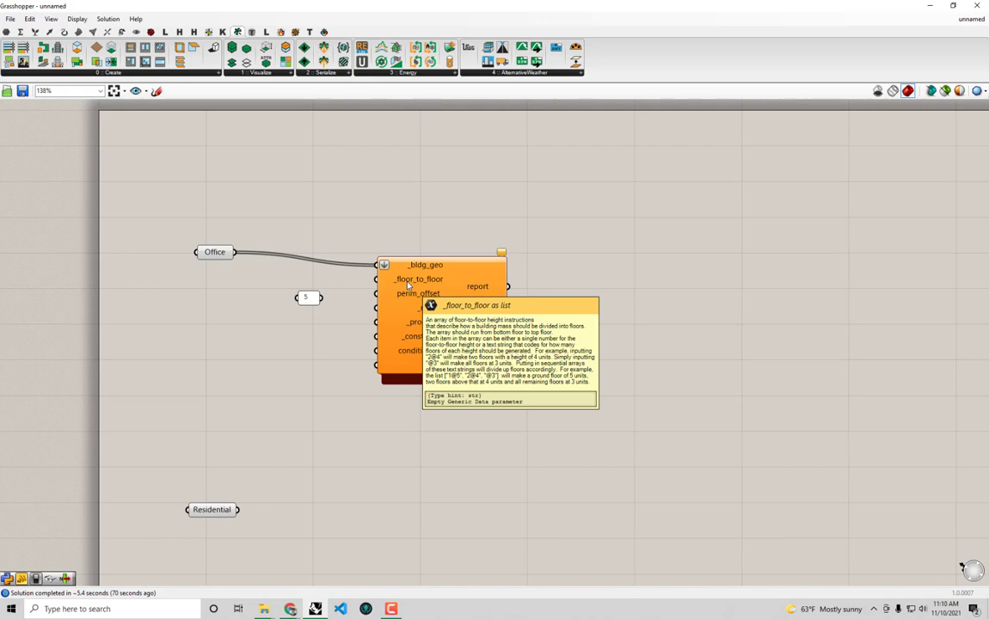
pyautogui.moveTo(321, 298); pyautogui.dragTo(369, 287)
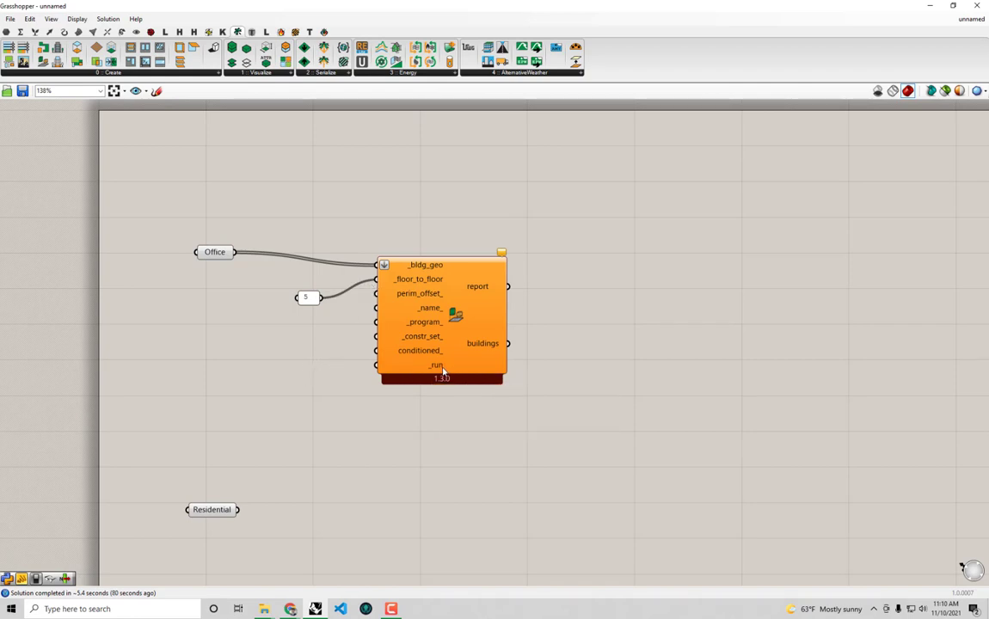
# Add a Boolean Toggle, connect it to the _run input of the DF Building from Solid component and set it to True
pyautogui.doubleClick(269, 369)
pyautogui.write('boo')
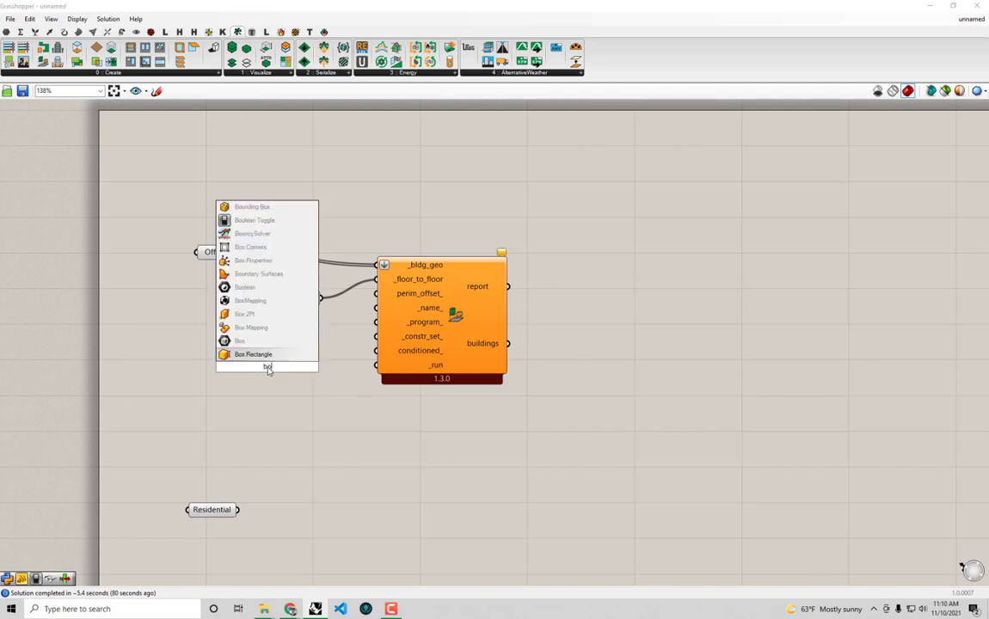
pyautogui.click(285, 341)
pyautogui.moveTo(305, 368); pyautogui.dragTo(375, 364)
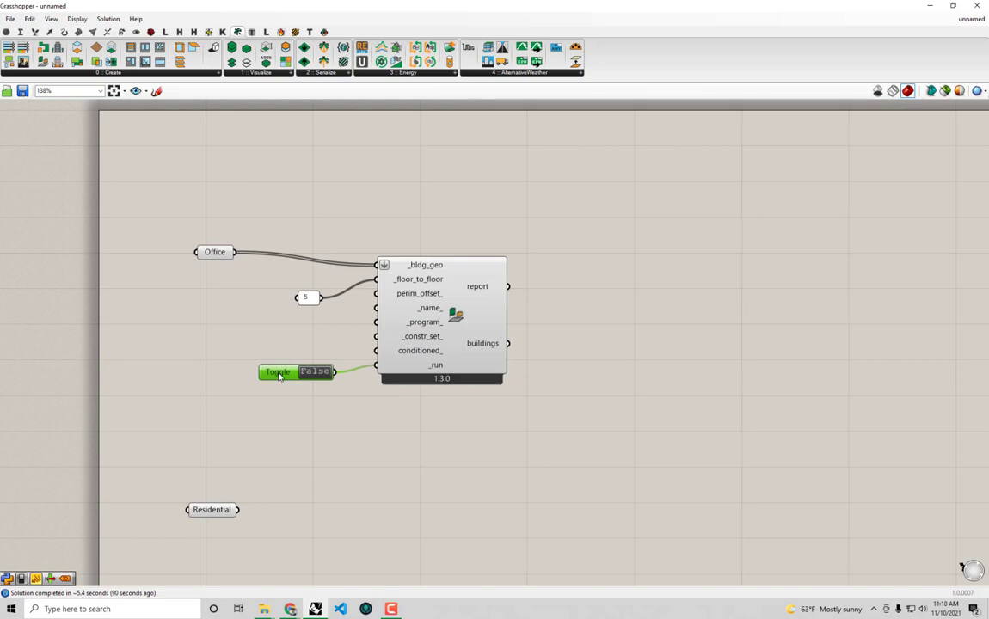
pyautogui.moveTo(276, 375); pyautogui.dragTo(283, 373)
pyautogui.moveTo(310, 298); pyautogui.dragTo(304, 297)
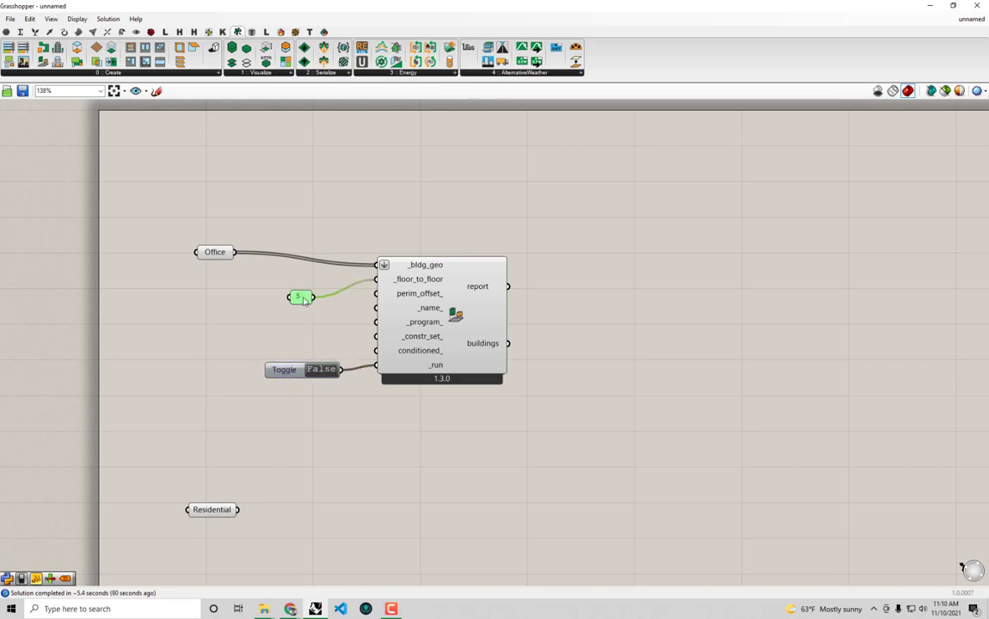
pyautogui.doubleClick(325, 370)
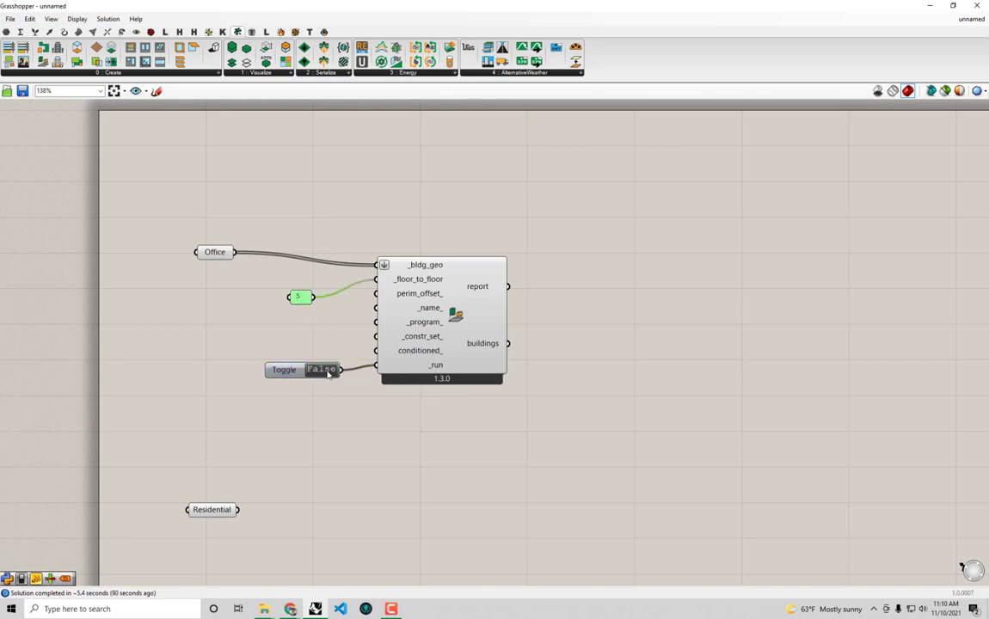
# Add a panel connected to the component's buildings output and enlarge it to show the whole list
pyautogui.doubleClick(635, 287)
pyautogui.write('pan')
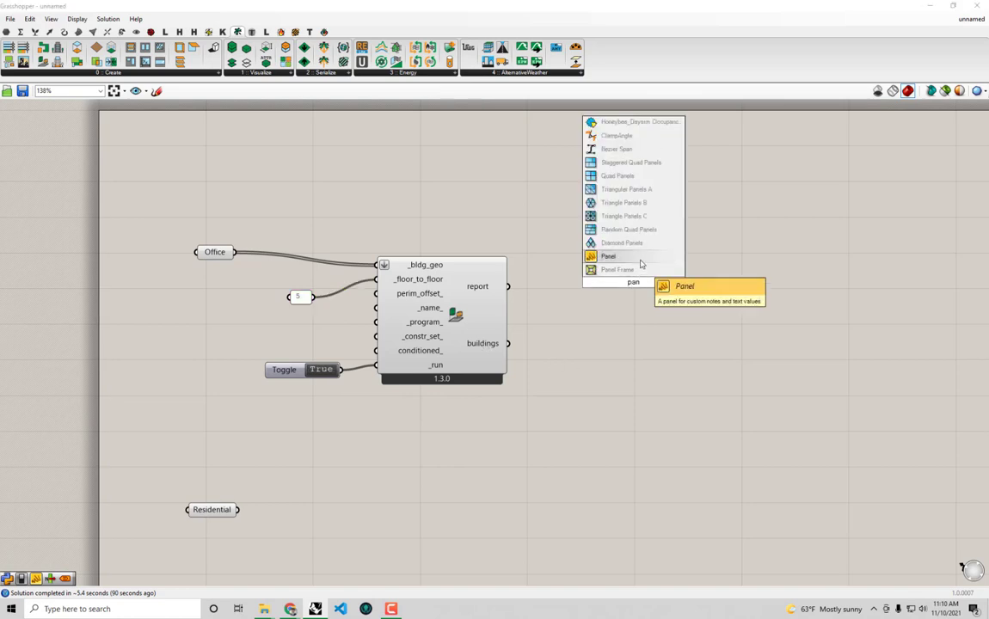
pyautogui.click(639, 261)
pyautogui.moveTo(507, 343); pyautogui.dragTo(576, 282)
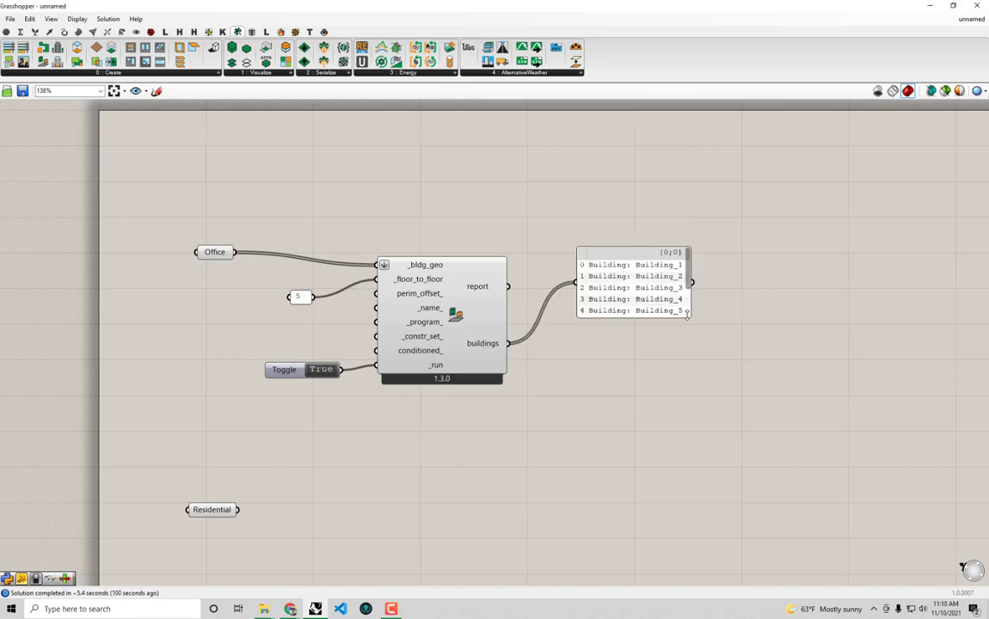
pyautogui.moveTo(685, 315); pyautogui.dragTo(776, 401)
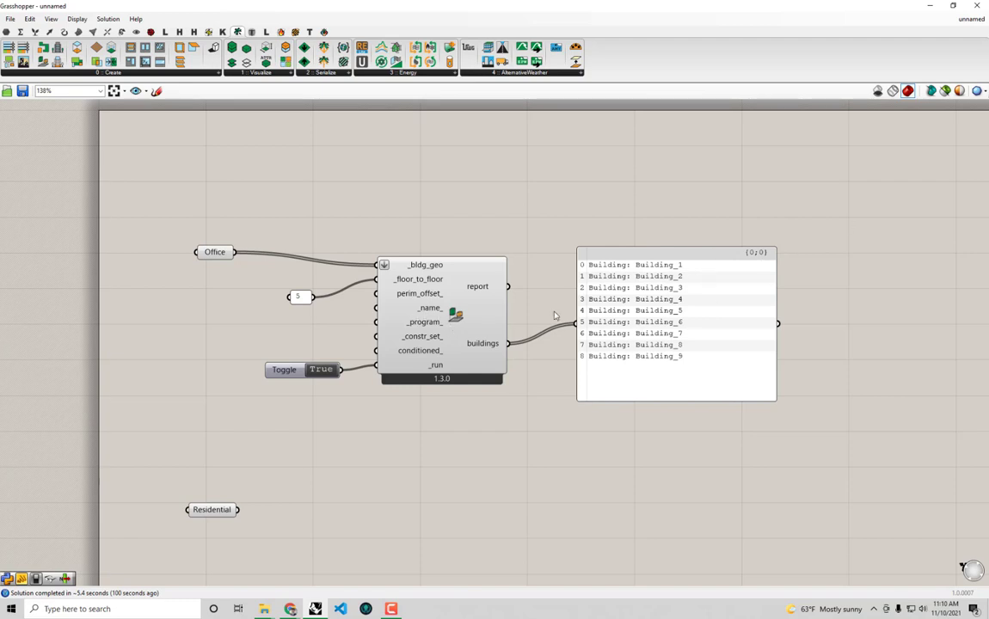
# Move the Office parameter and the panel higher, inspect the Office geometry in the panel and reconnect it to the buildings output
pyautogui.click(628, 268)
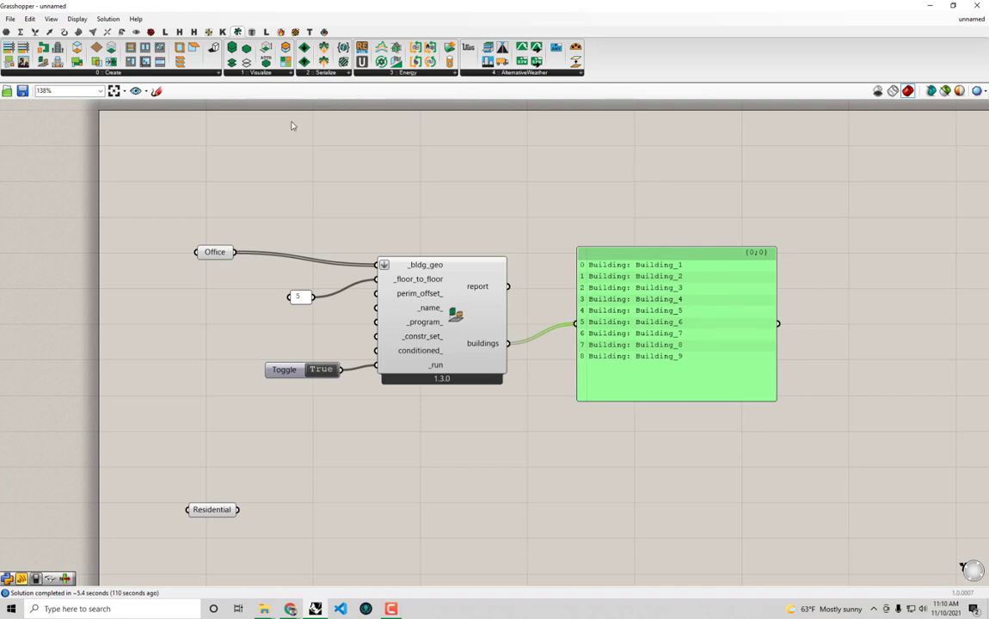
pyautogui.moveTo(214, 252); pyautogui.dragTo(233, 204)
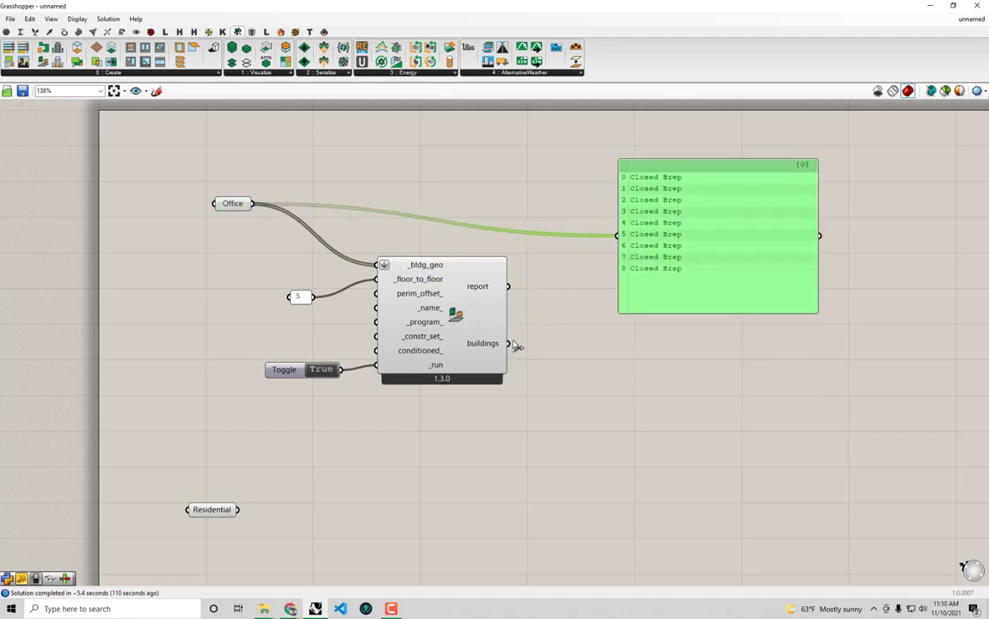
pyautogui.moveTo(509, 343); pyautogui.dragTo(618, 236)
pyautogui.click(638, 361)
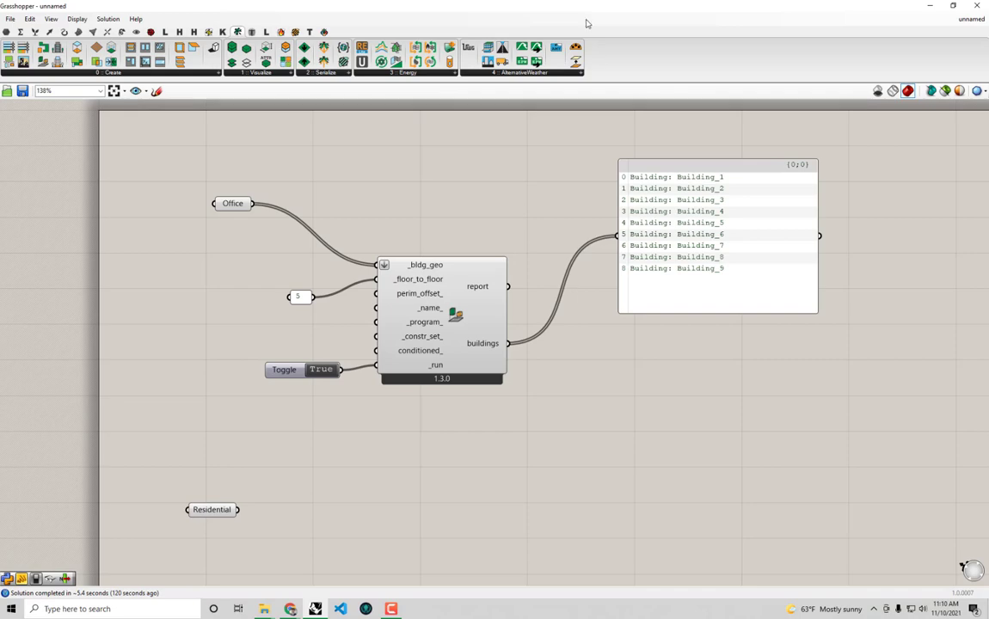
# Shrink and lower the Grasshopper window to uncover the Rhino model and deselect the residential buildings
pyautogui.moveTo(537, 13); pyautogui.dragTo(639, 400)
pyautogui.moveTo(434, 317); pyautogui.dragTo(502, 236, button='right')
pyautogui.click(487, 320)
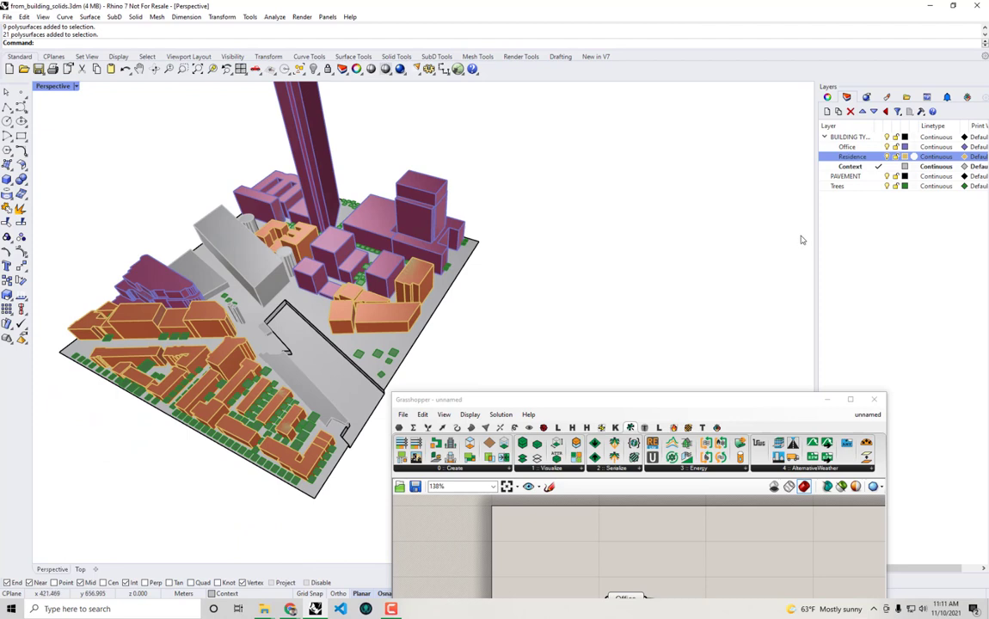
# Make BUILDING TYPOLOGIES the current Rhino layer and hide the Office, Residence and Trees layers
pyautogui.click(880, 137)
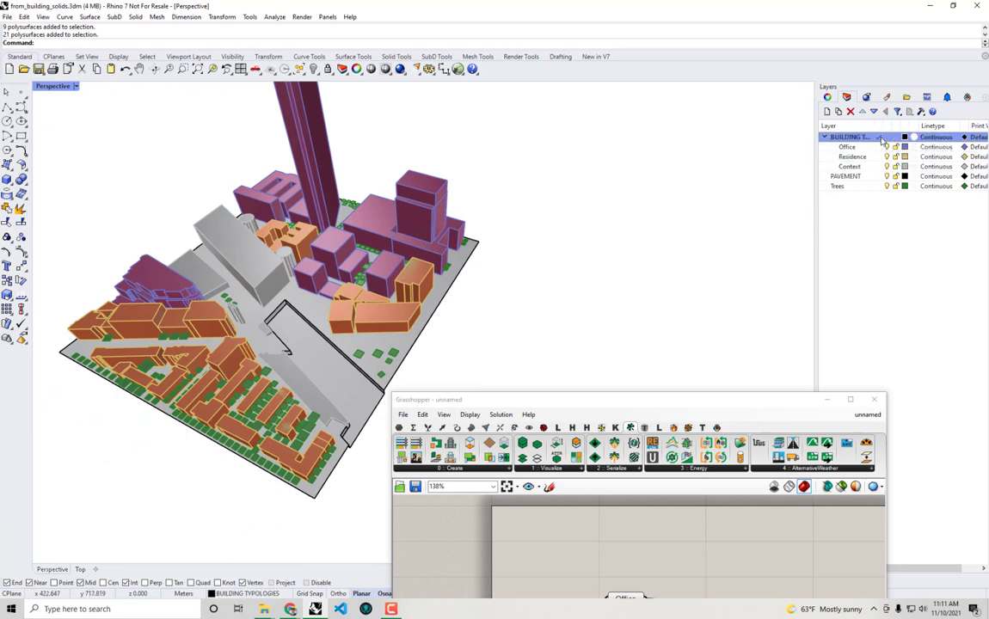
pyautogui.moveTo(874, 126); pyautogui.dragTo(886, 125)
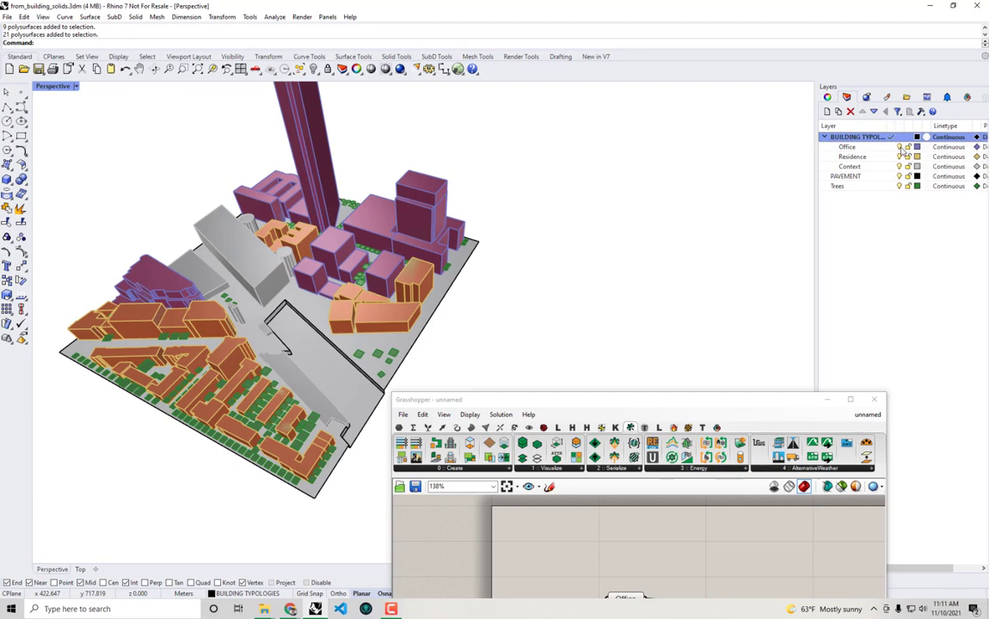
pyautogui.click(899, 147)
pyautogui.click(899, 156)
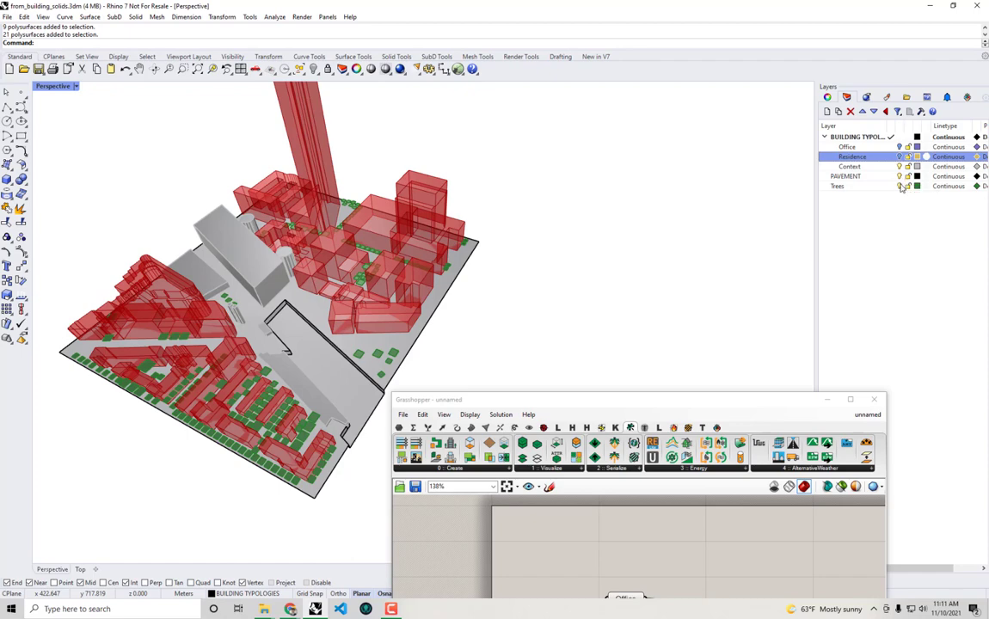
pyautogui.click(900, 186)
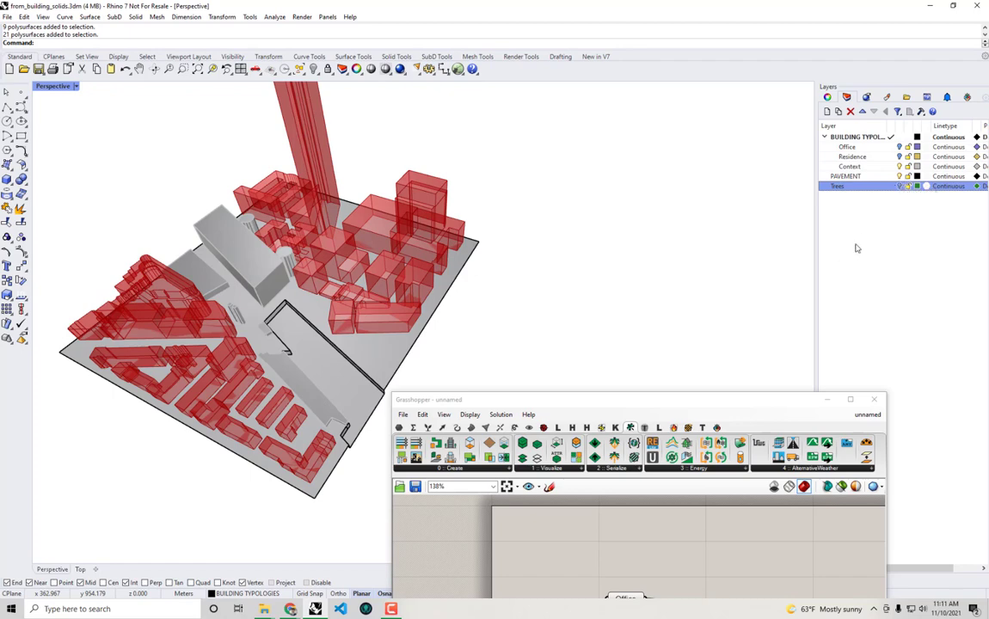
# Arrange Rhino and Grasshopper side by side, with Grasshopper filling the half of the screen beside the Rhino view
pyautogui.moveTo(696, 408); pyautogui.dragTo(987, 421)
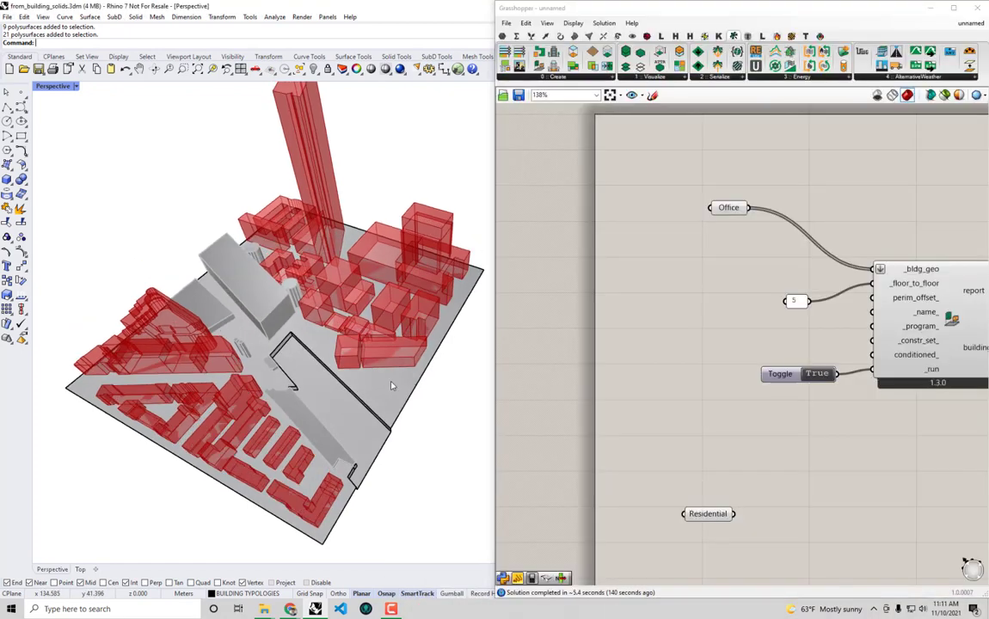
# Highlight the Office and the Residential geometry in the Rhino model one after the other by selecting their parameters
pyautogui.scroll(-2, 716, 236)
pyautogui.click(722, 210)
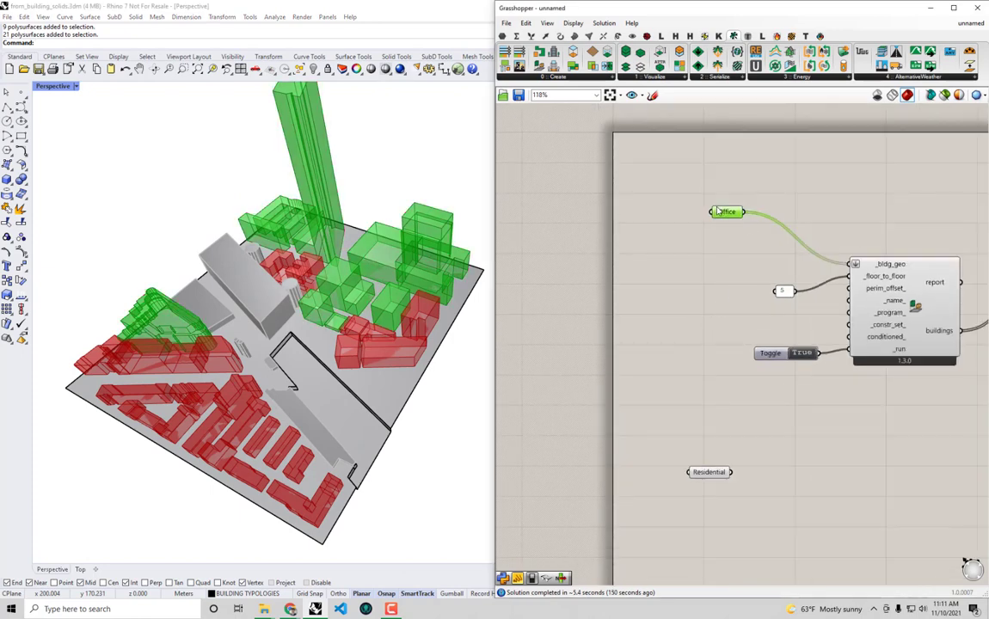
pyautogui.moveTo(662, 314); pyautogui.dragTo(640, 316, button='right')
pyautogui.click(684, 472)
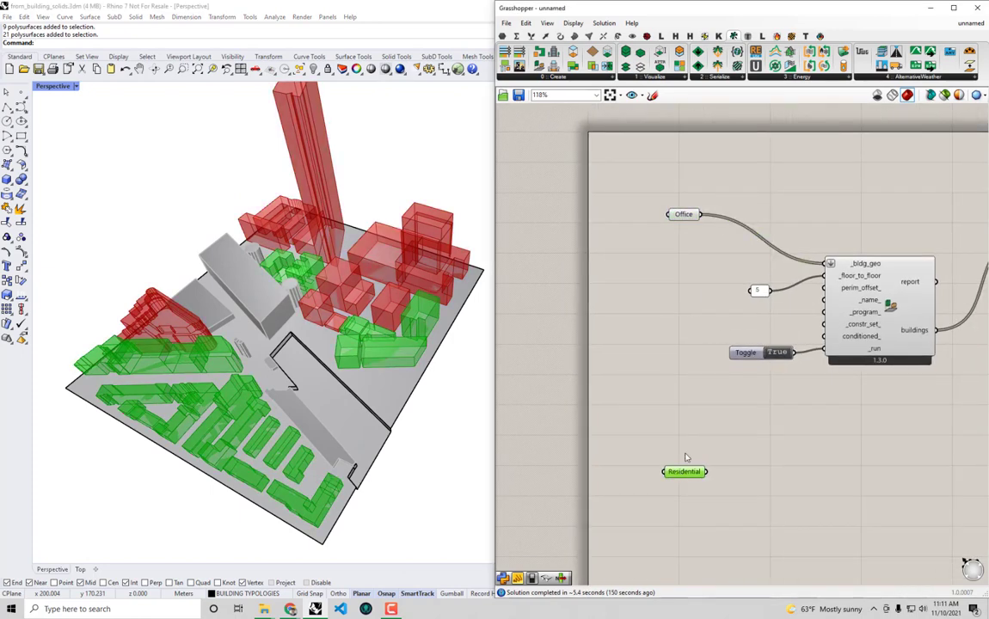
pyautogui.moveTo(692, 402); pyautogui.dragTo(646, 389, button='right')
pyautogui.click(649, 395)
# Turn off the preview of the Office and Residential geometry parameters together
pyautogui.moveTo(636, 471); pyautogui.dragTo(573, 163)
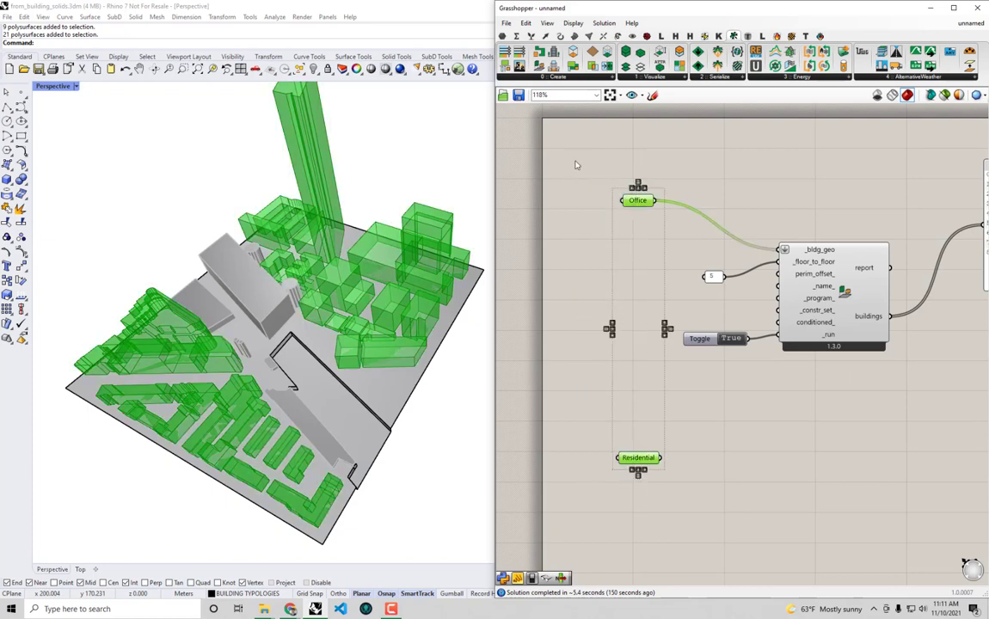
pyautogui.rightClick(576, 164)
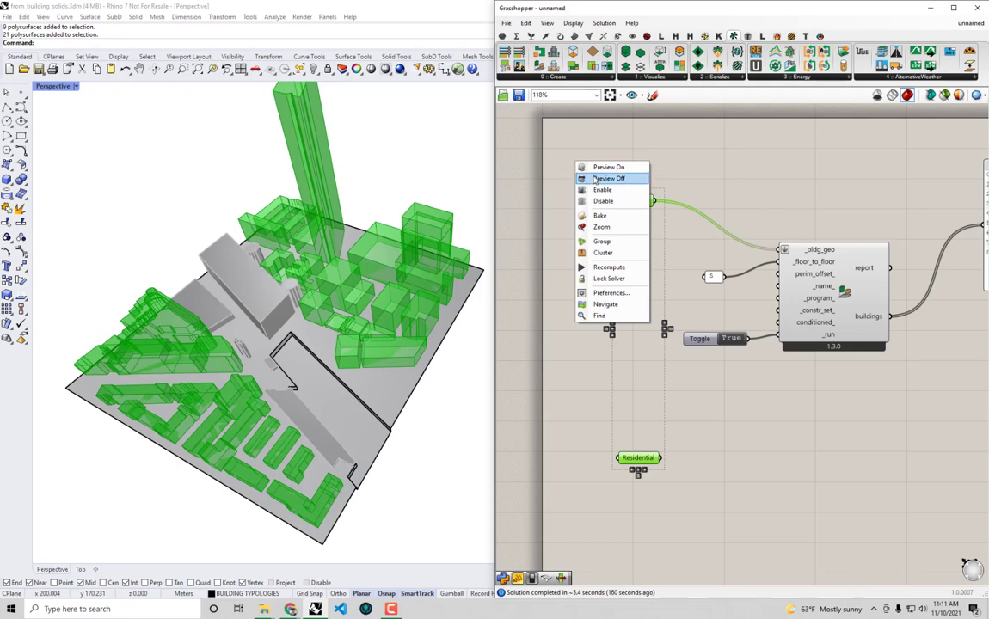
pyautogui.click(608, 178)
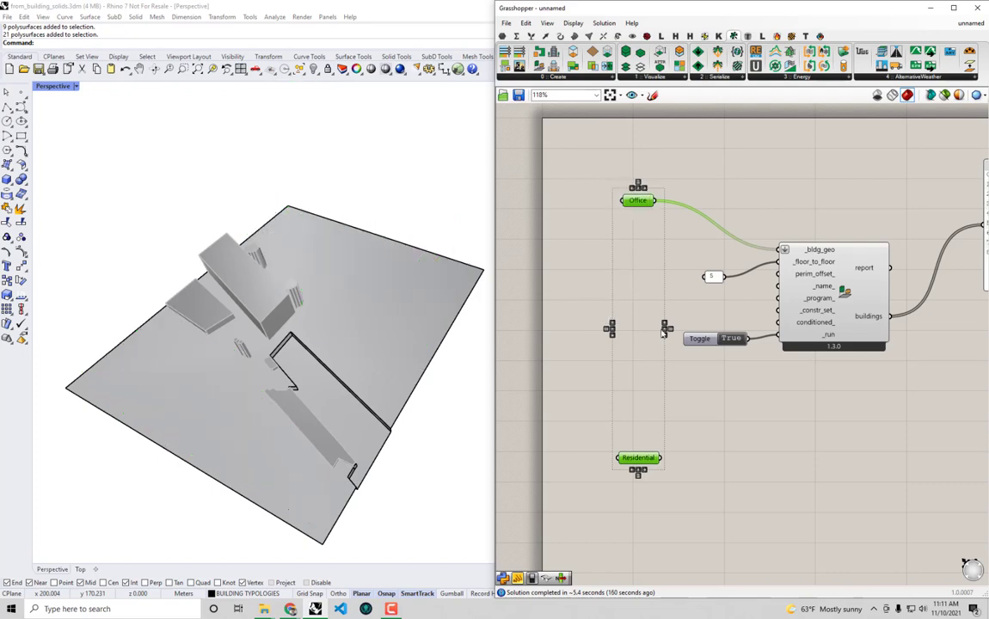
pyautogui.click(654, 343)
# Add a DF Visualize All component below the buildings panel and feed its _df_objs input from the buildings output
pyautogui.moveTo(693, 360); pyautogui.dragTo(646, 369, button='right')
pyautogui.moveTo(755, 366); pyautogui.dragTo(724, 363, button='right')
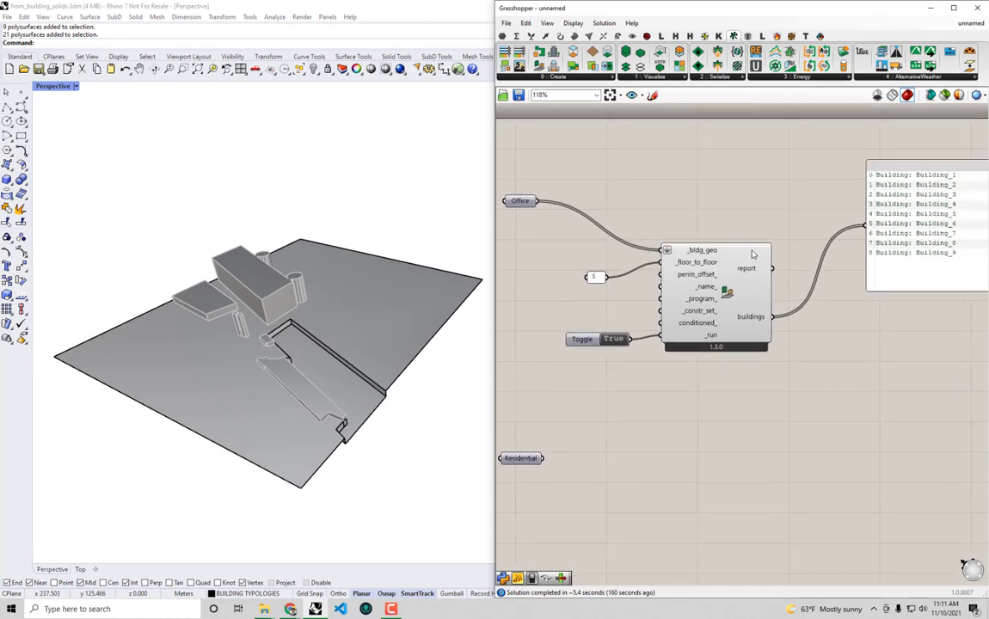
pyautogui.click(661, 79)
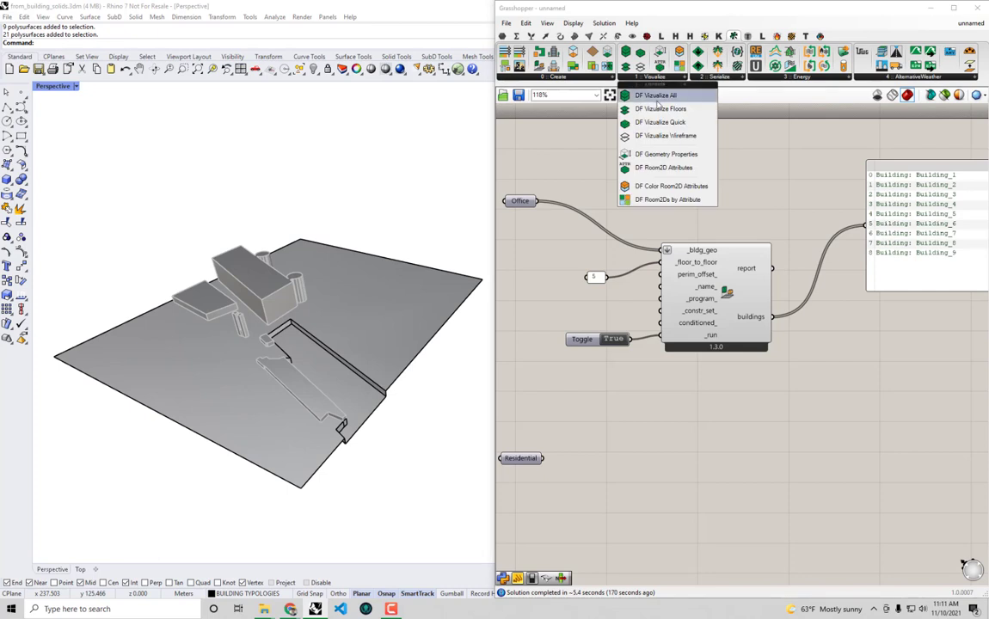
pyautogui.click(661, 95)
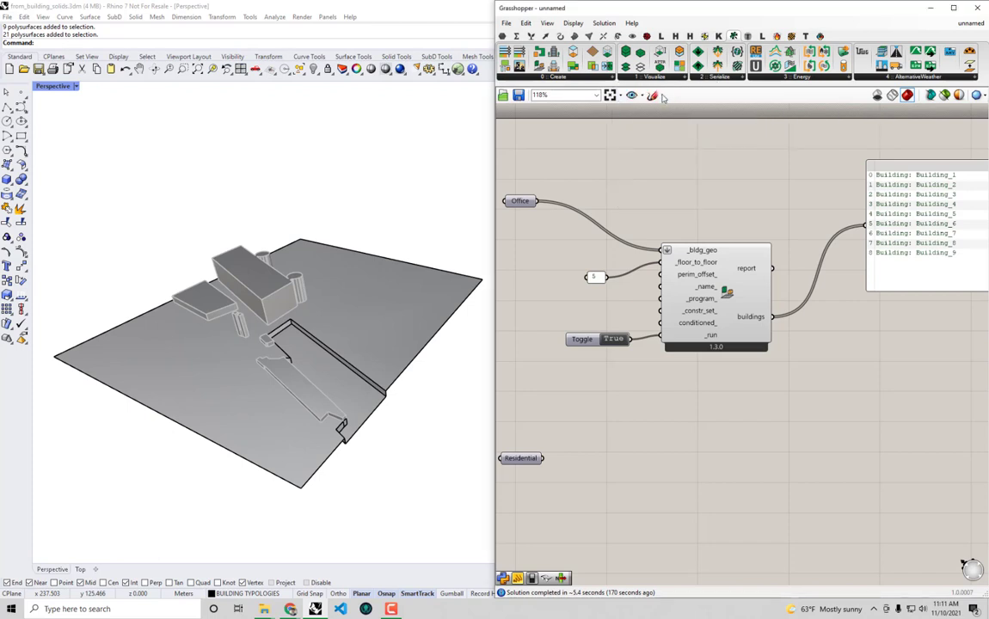
pyautogui.click(885, 350)
pyautogui.moveTo(895, 356); pyautogui.dragTo(828, 360, button='right')
pyautogui.click(846, 357)
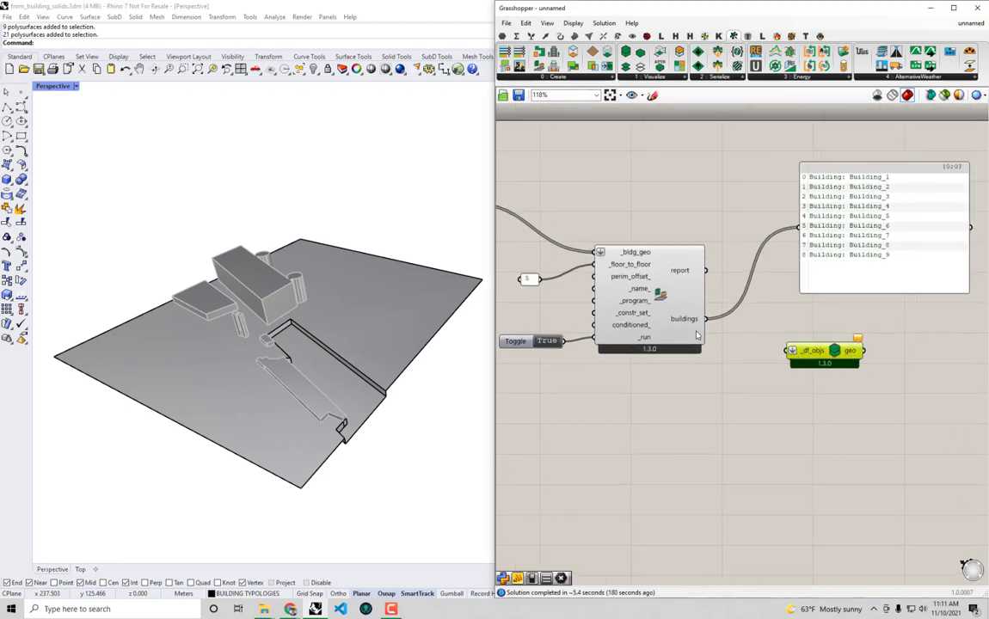
pyautogui.moveTo(706, 319); pyautogui.dragTo(784, 349)
pyautogui.click(793, 322)
# Examine the visualized office buildings in the Rhino view, checking how their lowest floors are divided
pyautogui.moveTo(335, 382); pyautogui.dragTo(771, 356, button='right')
pyautogui.moveTo(91, 429); pyautogui.dragTo(185, 388, button='right')
pyautogui.moveTo(411, 372); pyautogui.dragTo(348, 320, button='right')
pyautogui.scroll(3, 414, 309)
pyautogui.scroll(-2, 419, 302)
pyautogui.scroll(2, 417, 300)
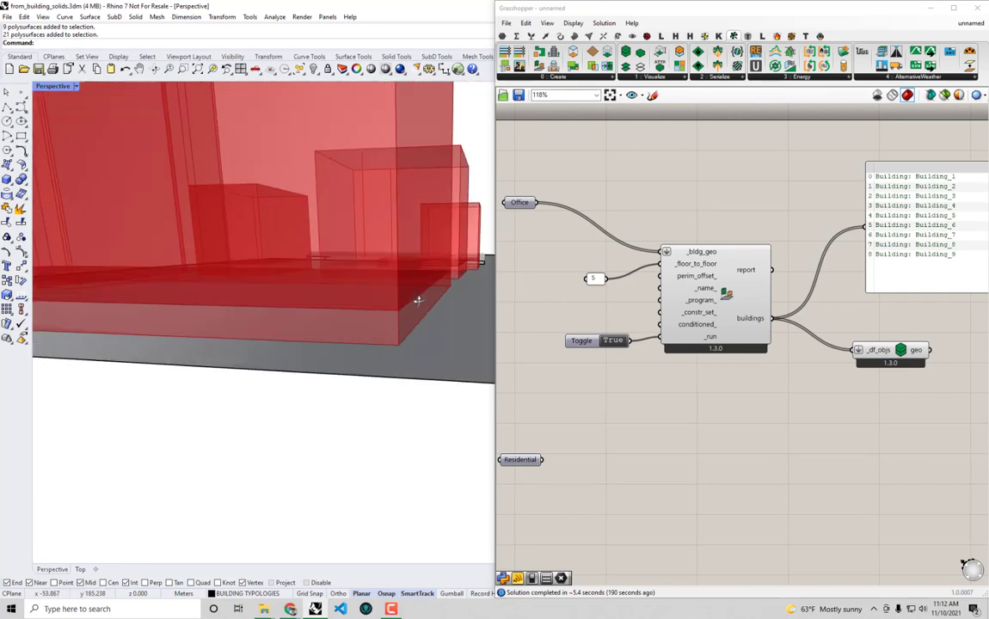
pyautogui.moveTo(416, 300); pyautogui.dragTo(388, 345, button='right')
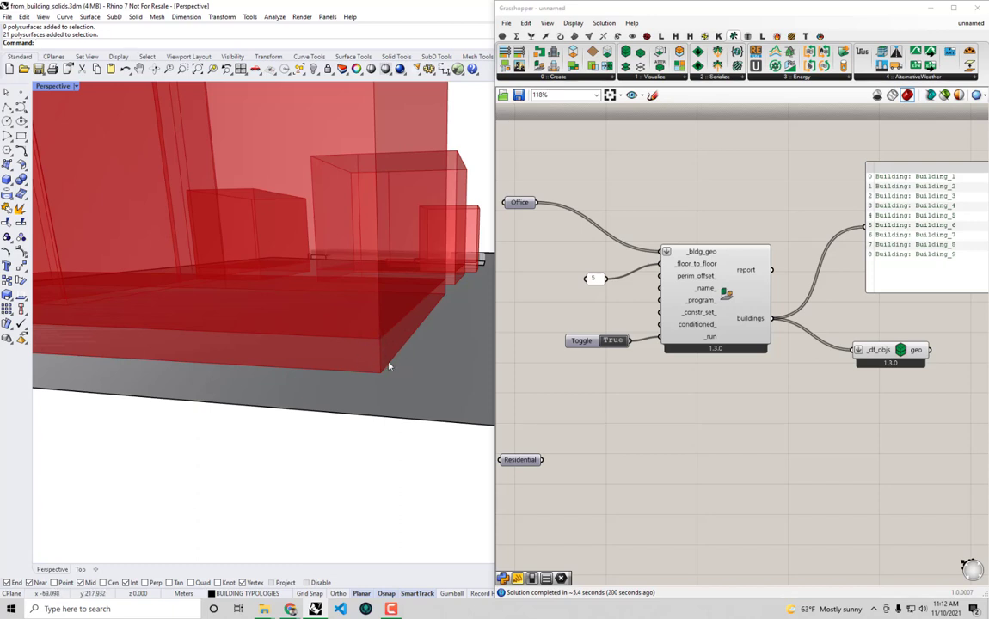
pyautogui.scroll(-5, 389, 367)
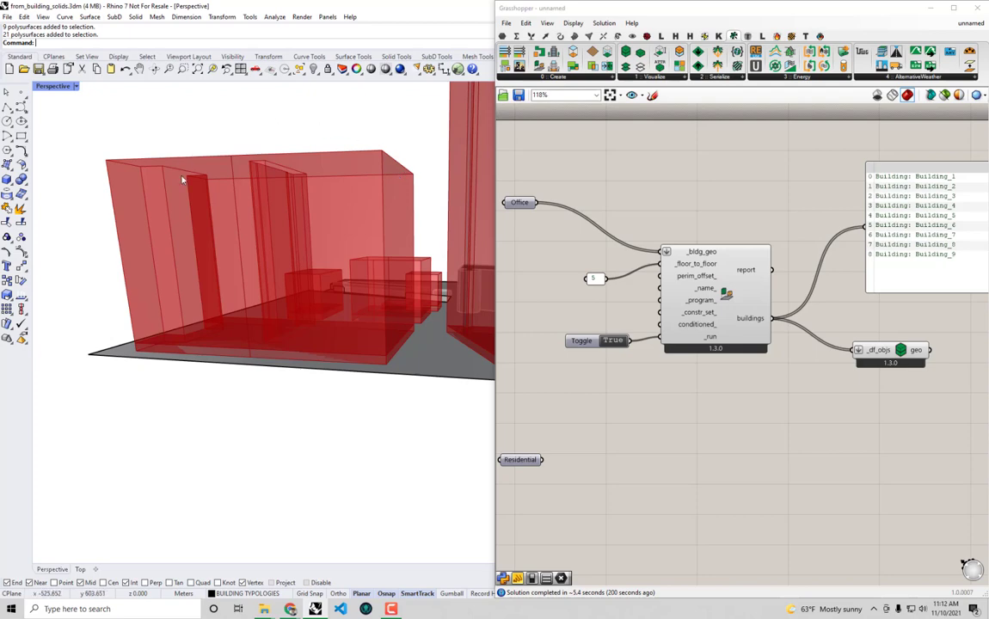
pyautogui.scroll(3, 371, 260)
pyautogui.scroll(2, 230, 246)
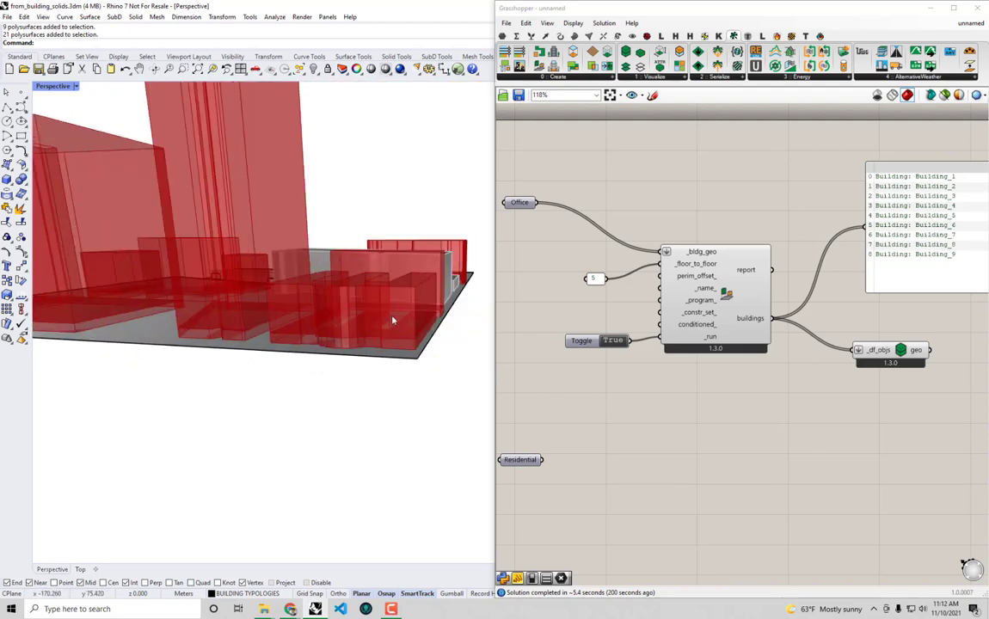
pyautogui.scroll(5, 416, 342)
pyautogui.scroll(-5, 416, 342)
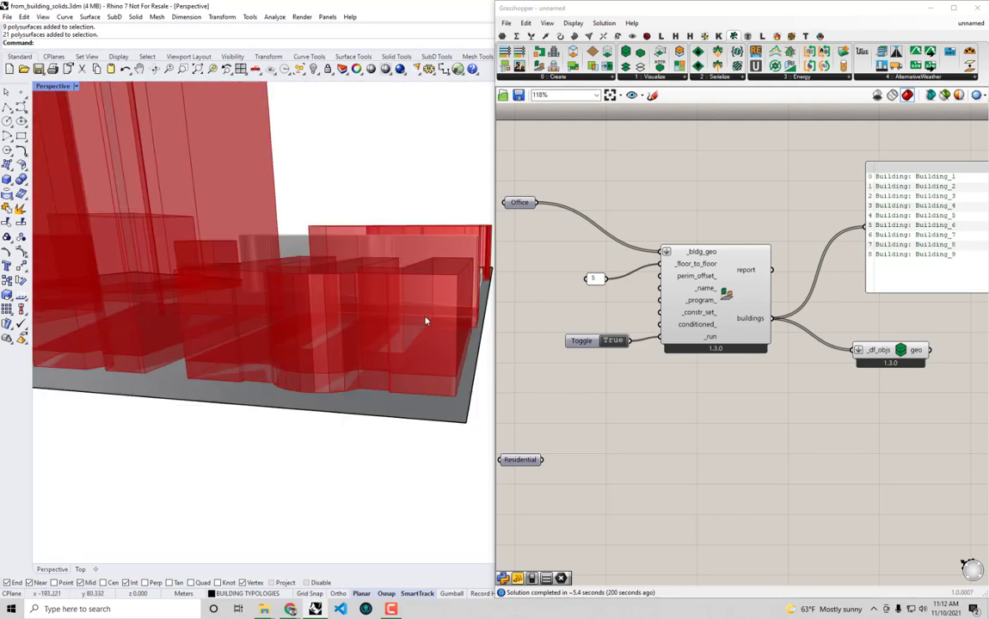
pyautogui.moveTo(356, 298); pyautogui.dragTo(344, 369, button='right')
# Enlarge the floor-to-floor height panel and turn off its Multiline Data option
pyautogui.moveTo(589, 281); pyautogui.dragTo(546, 301)
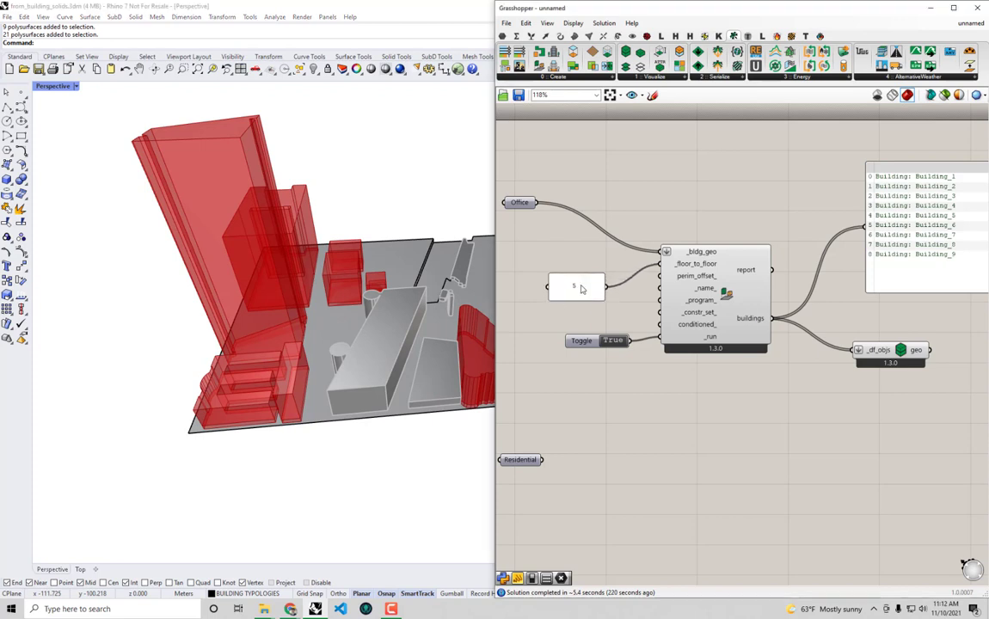
pyautogui.rightClick(583, 292)
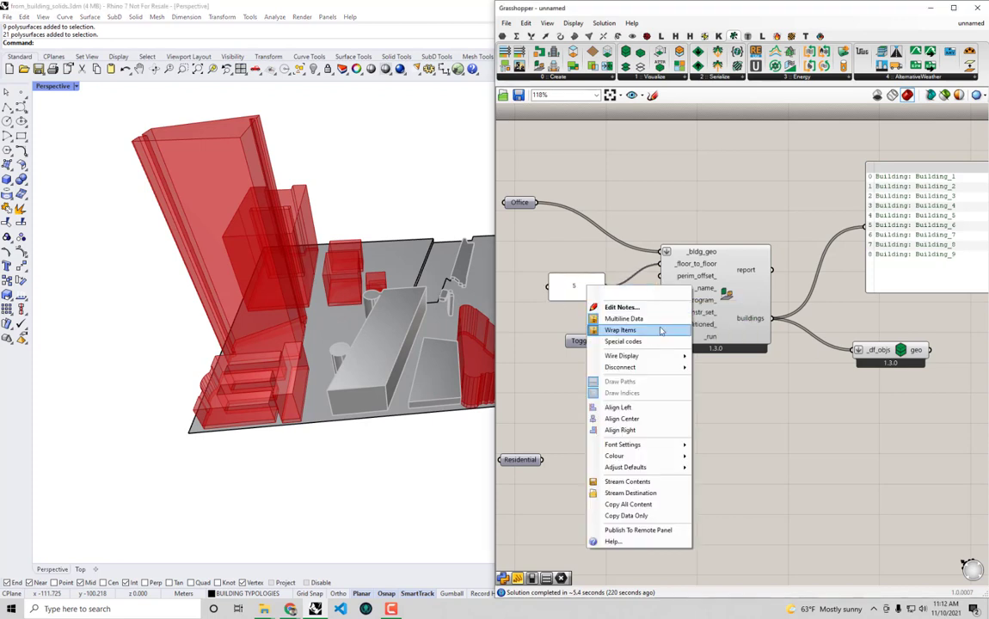
pyautogui.click(663, 323)
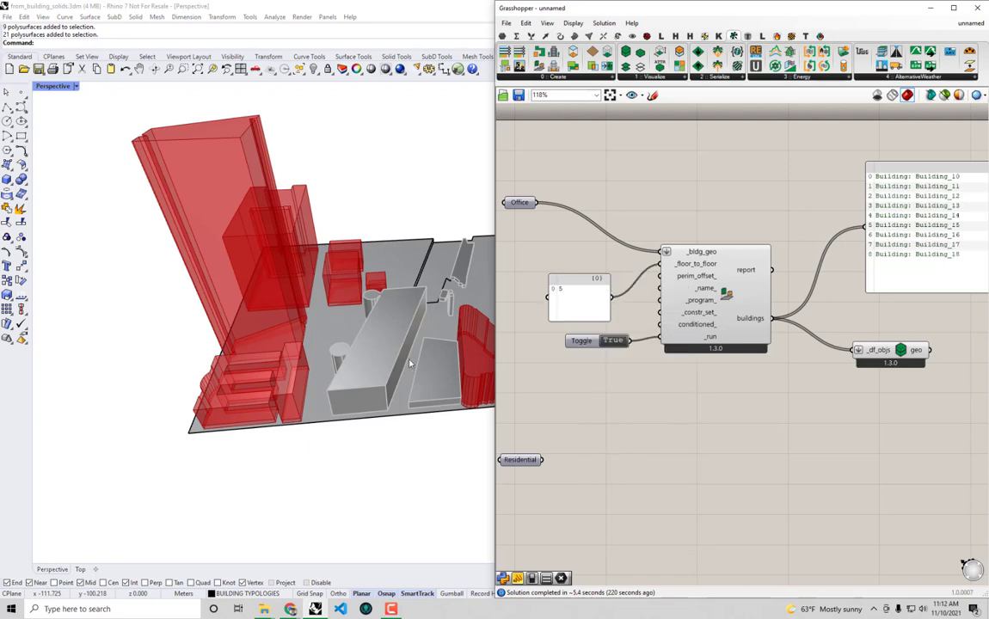
# Look closely at an office building's ground floor and set the floor-to-floor panel to the list 5, 4, 4, 3
pyautogui.scroll(4, 183, 421)
pyautogui.scroll(3, 186, 419)
pyautogui.moveTo(216, 408); pyautogui.dragTo(438, 409, button='right')
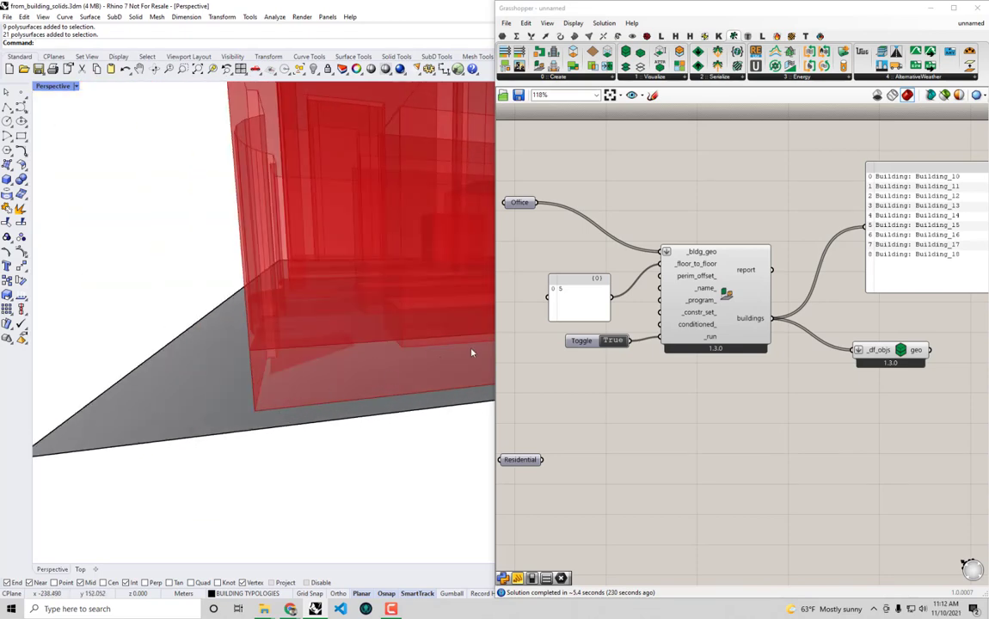
pyautogui.moveTo(307, 355); pyautogui.dragTo(297, 354, button='right')
pyautogui.doubleClick(566, 295)
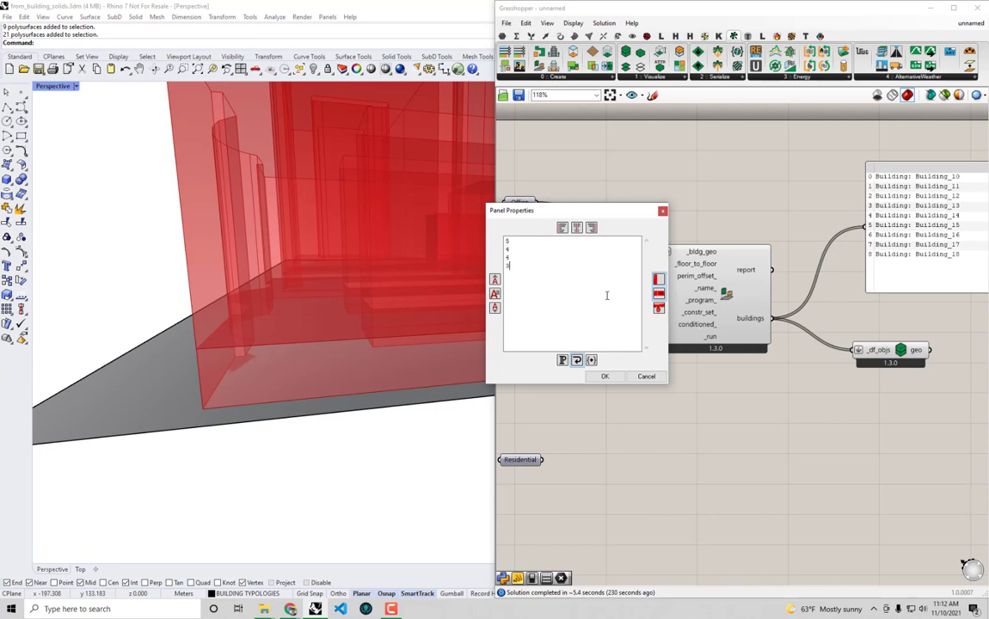
pyautogui.click(604, 376)
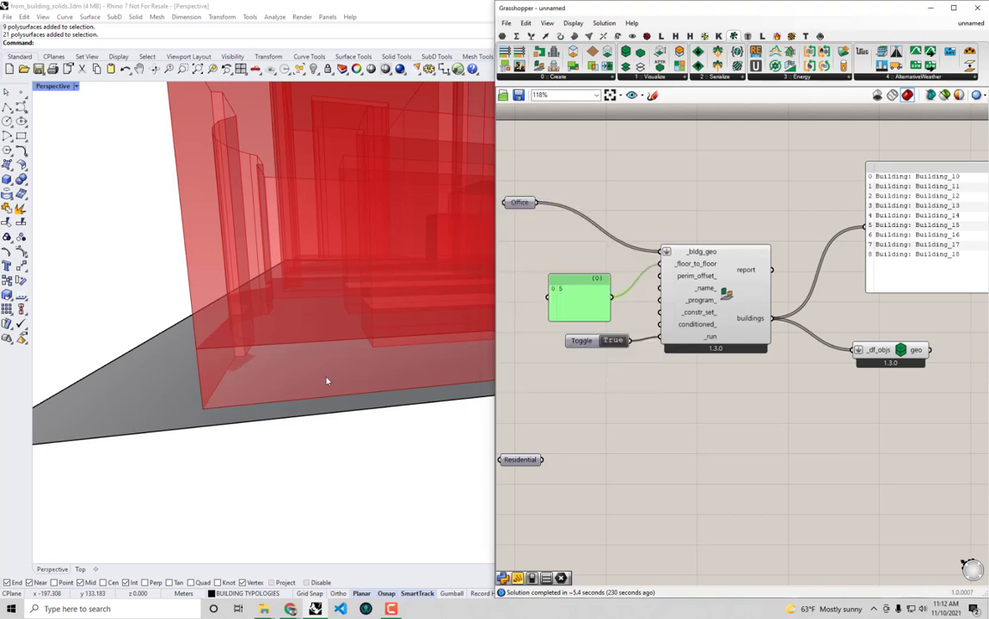
# Inspect the floor levels of the low office buildings from several angles and enlarge the height panel to show every entry
pyautogui.moveTo(270, 375); pyautogui.dragTo(197, 368, button='right')
pyautogui.scroll(2, 209, 355)
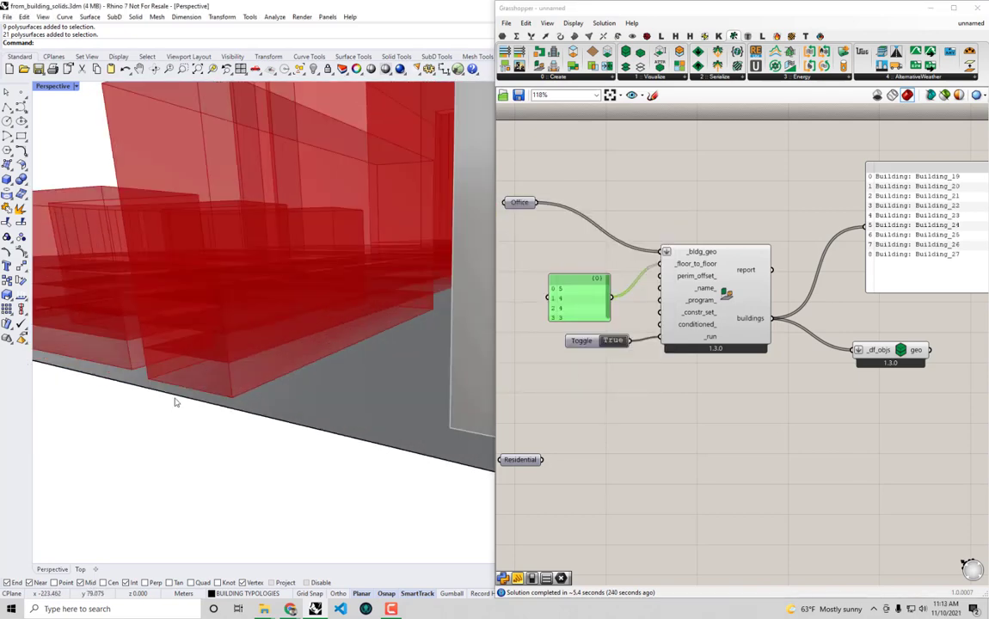
pyautogui.scroll(-3, 143, 352)
pyautogui.moveTo(580, 276); pyautogui.dragTo(579, 265)
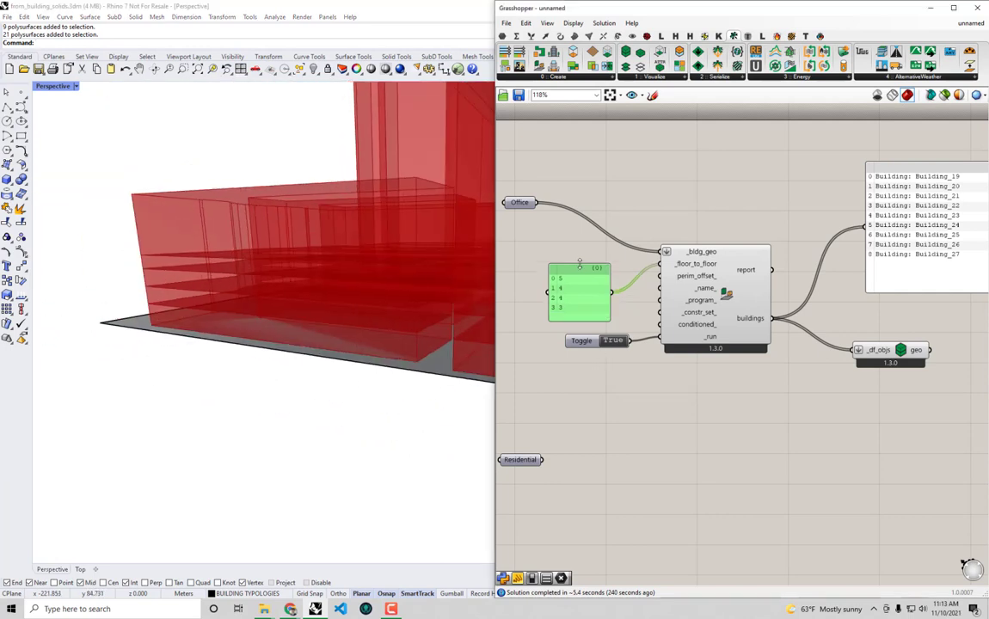
pyautogui.scroll(2, 163, 310)
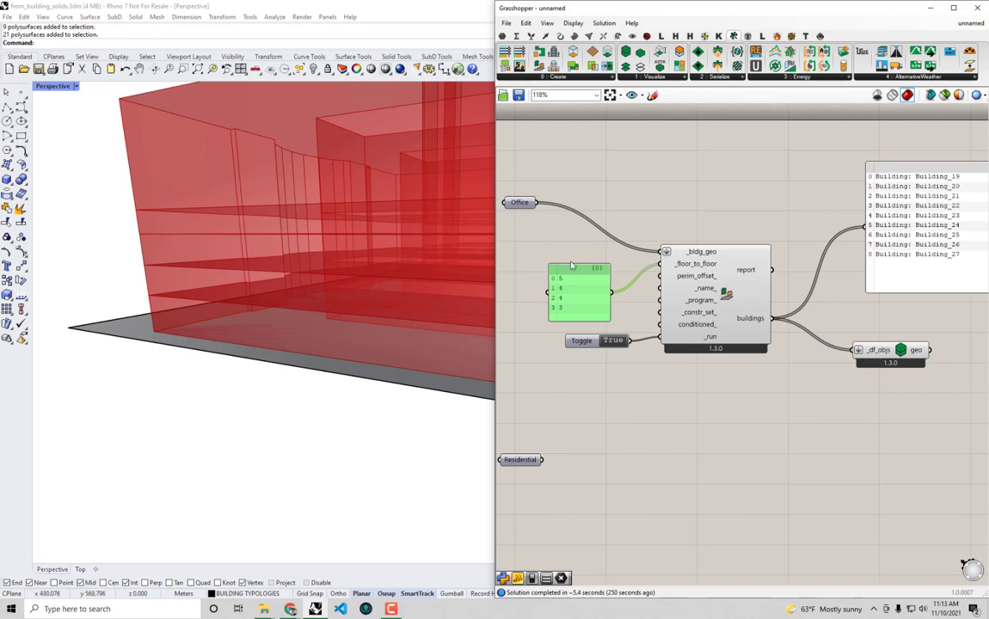
pyautogui.moveTo(160, 225); pyautogui.dragTo(172, 271, button='right')
pyautogui.moveTo(154, 210); pyautogui.dragTo(160, 376, button='right')
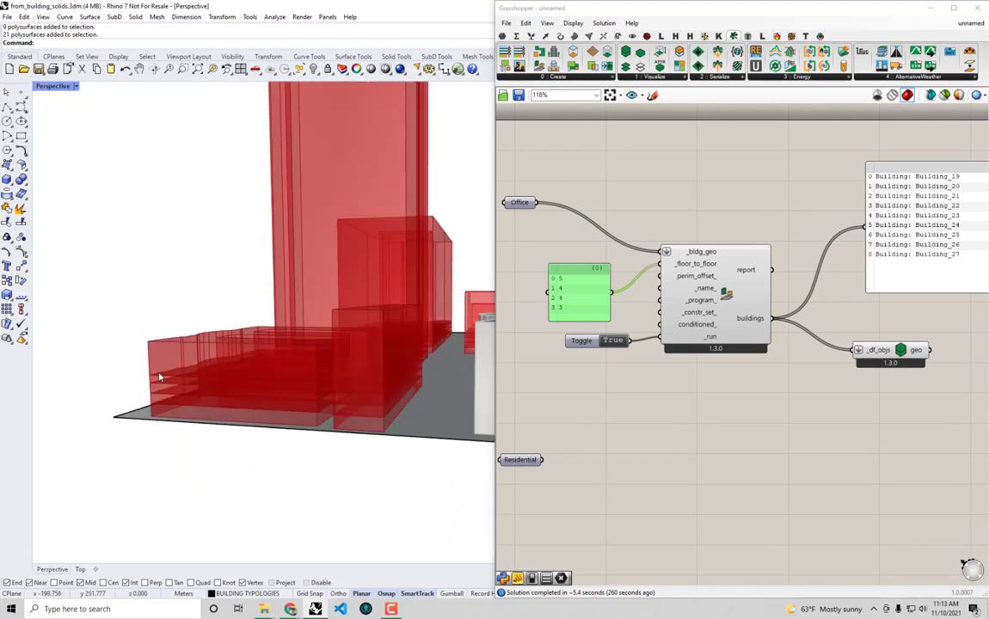
pyautogui.scroll(4, 163, 384)
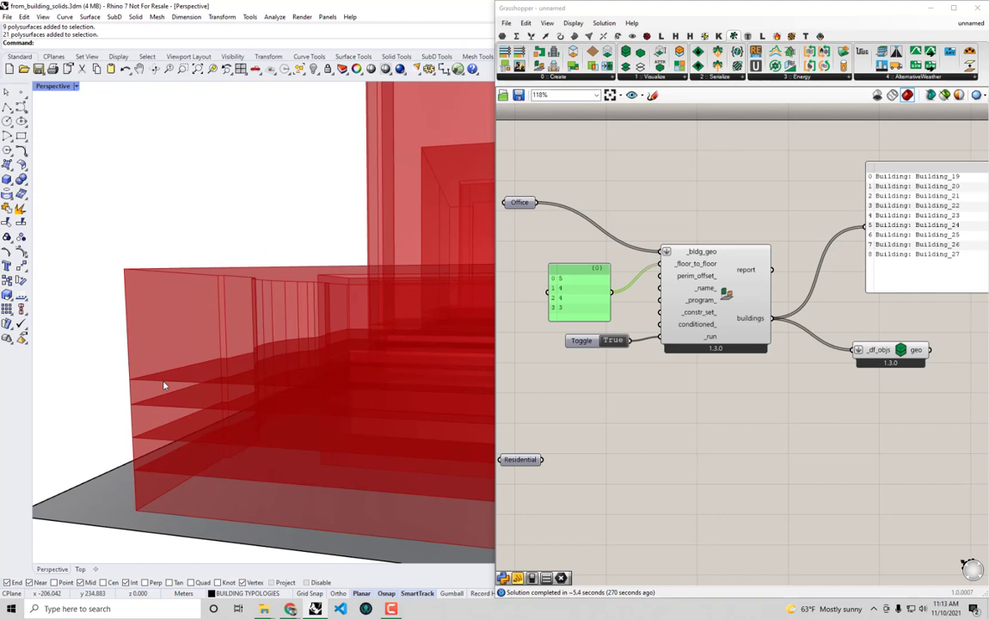
# Read the _floor_to_floor input description and change the last entry of the height panel to @3
pyautogui.moveTo(715, 268)
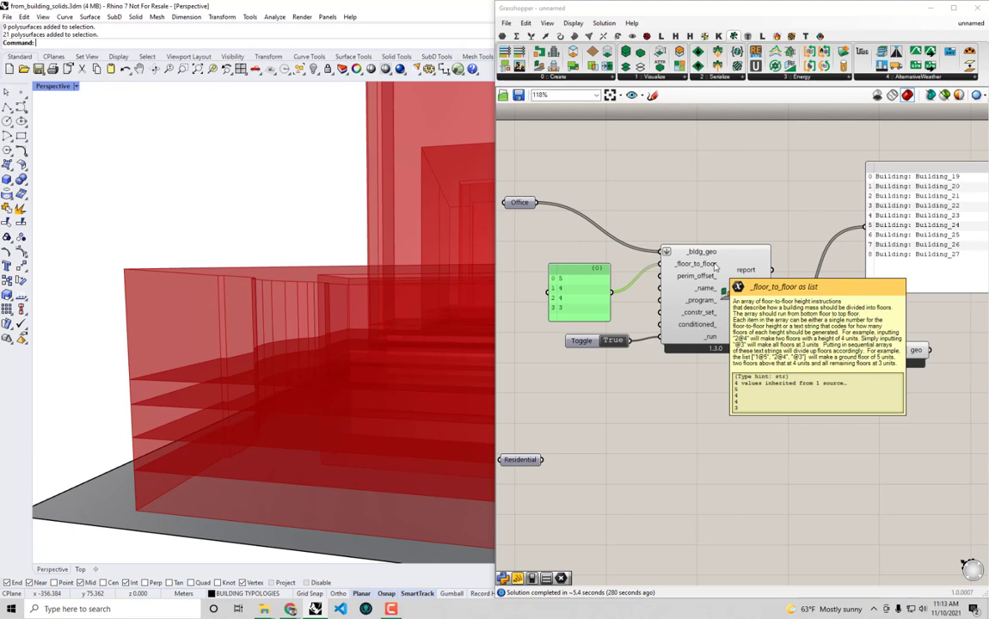
pyautogui.doubleClick(568, 301)
pyautogui.click(569, 293)
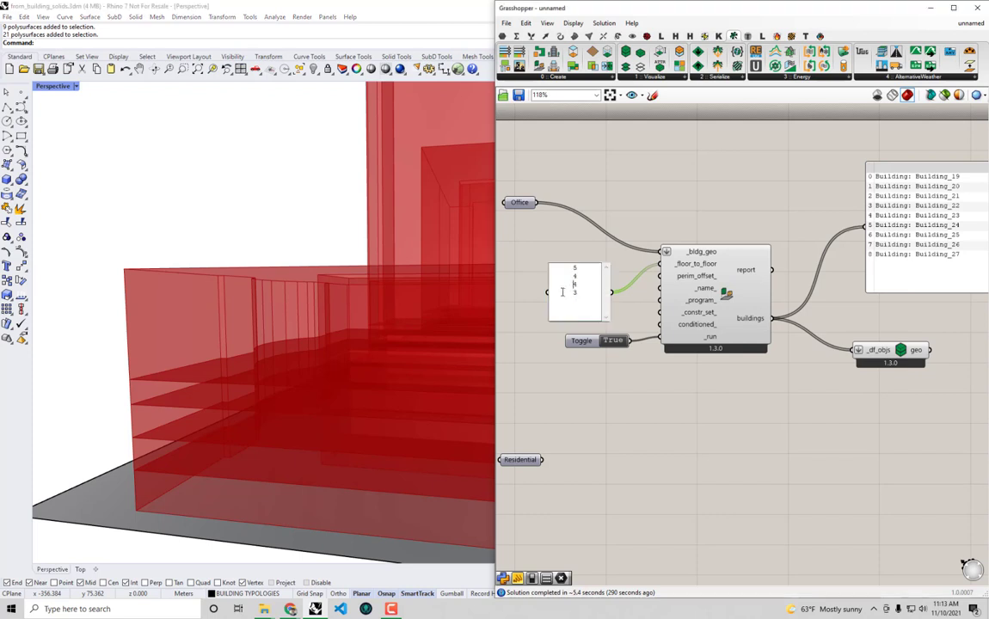
pyautogui.click(591, 349)
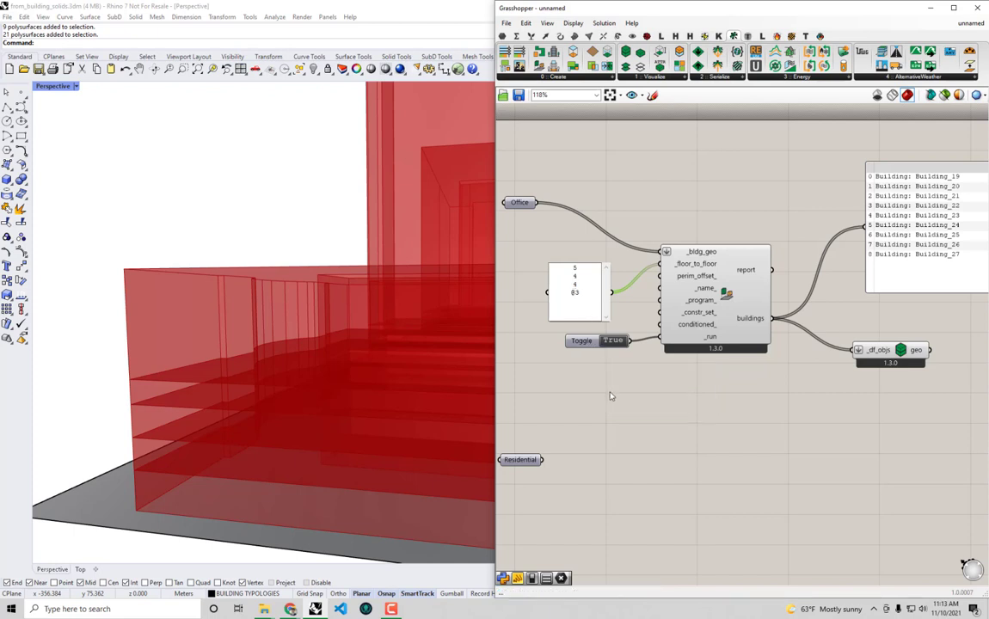
pyautogui.click(271, 443)
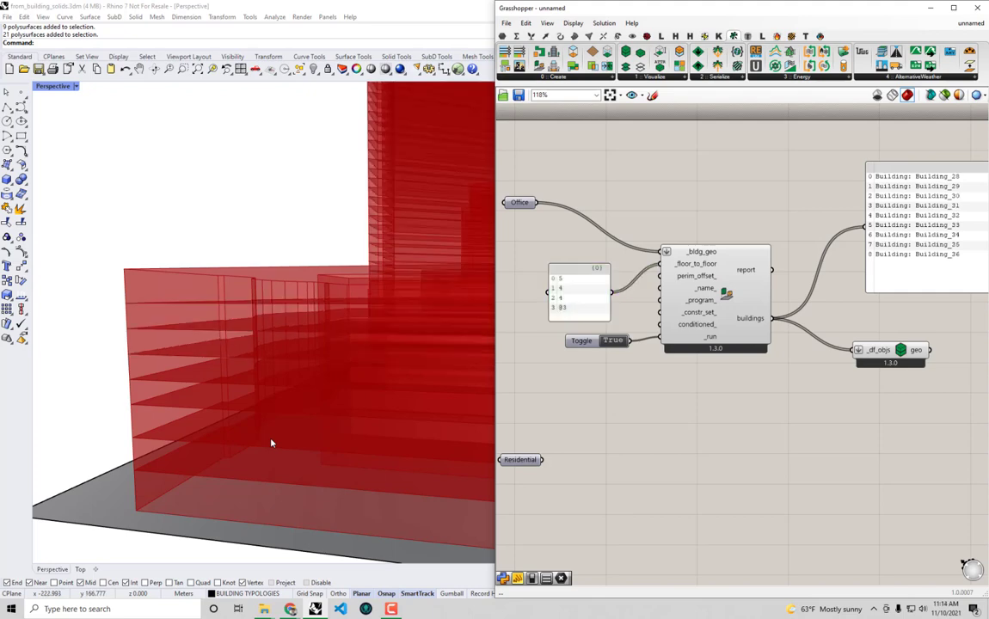
# Examine how the floors are divided over the full height of the office tower and its neighbours
pyautogui.scroll(-8, 272, 425)
pyautogui.moveTo(326, 397); pyautogui.dragTo(269, 428, button='right')
pyautogui.keyDown('shift'); pyautogui.moveTo(307, 379); pyautogui.dragTo(376, 466, button='right'); pyautogui.keyUp('shift')
pyautogui.scroll(-8, 363, 271)
pyautogui.keyDown('shift'); pyautogui.moveTo(410, 408); pyautogui.dragTo(404, 327, button='right'); pyautogui.keyUp('shift')
pyautogui.scroll(12, 388, 362)
pyautogui.scroll(-6, 407, 415)
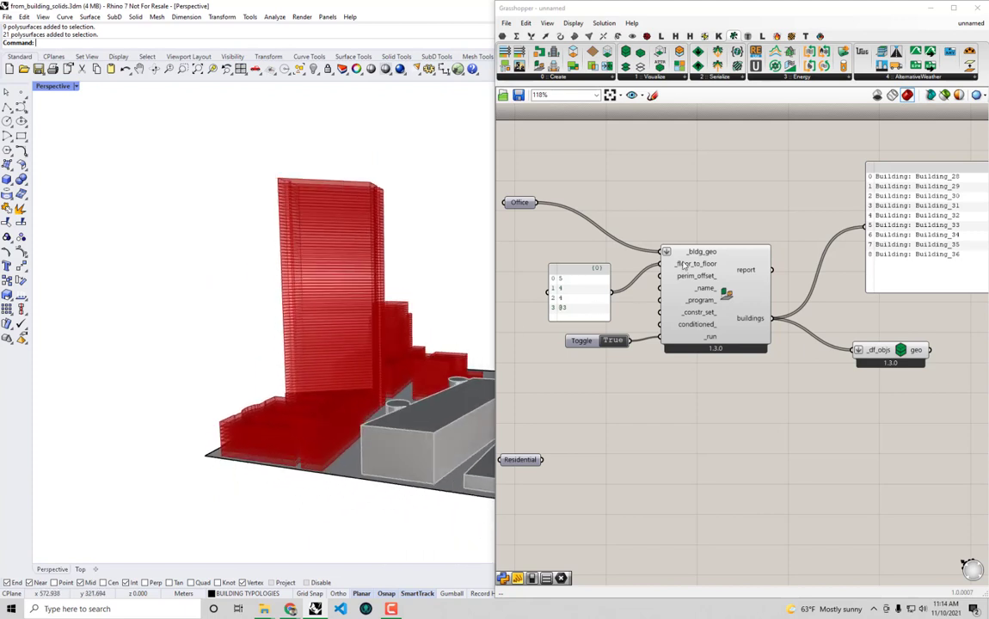
# Consult the _floor_to_floor description and replace the two separate 4 entries with 2@4, making the list 5, 2@4, @3
pyautogui.moveTo(684, 266)
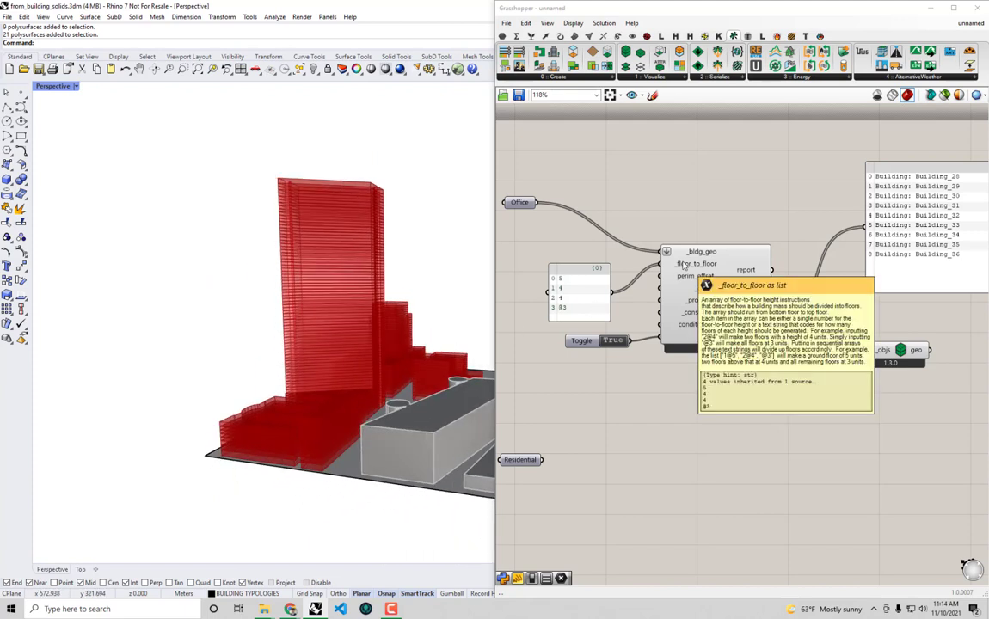
pyautogui.scroll(4, 569, 301)
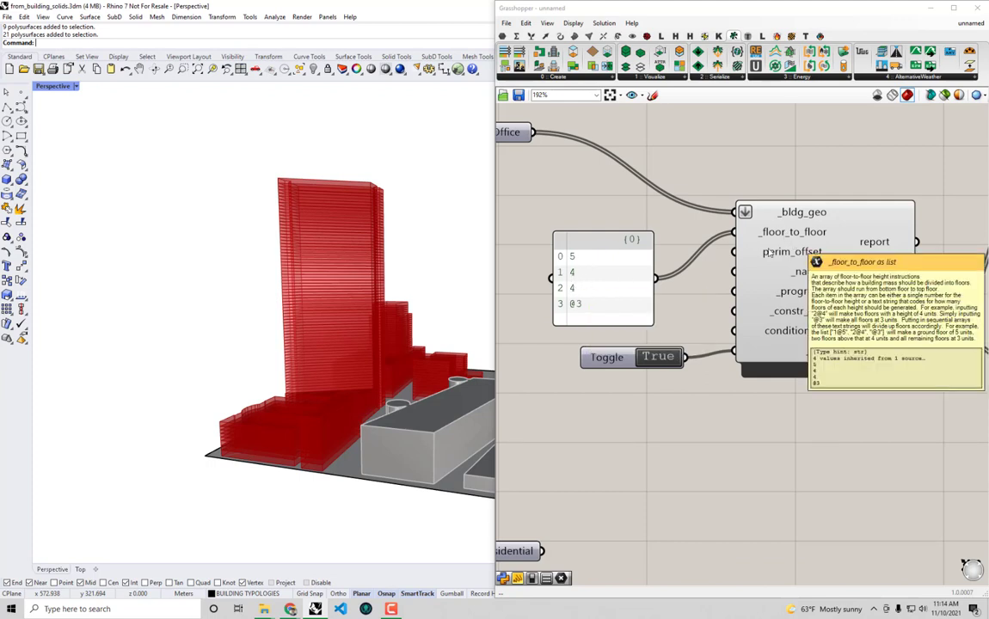
pyautogui.doubleClick(596, 277)
pyautogui.click(612, 256)
pyautogui.press('BackSpace')
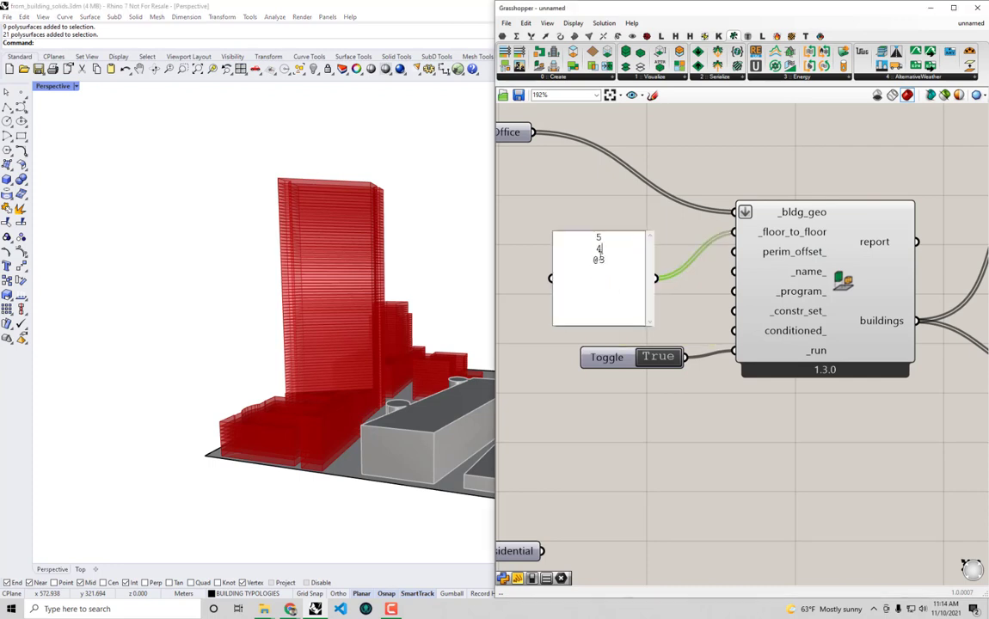
pyautogui.write('@')
pyautogui.hotkey('shift', 'Right')
pyautogui.moveTo(604, 237)
pyautogui.mouseDown()
pyautogui.moveTo(580, 234)
pyautogui.moveTo(595, 247)
pyautogui.moveTo(587, 248)
pyautogui.moveTo(612, 248)
pyautogui.mouseUp()
pyautogui.click(599, 250)
pyautogui.click(610, 260)
pyautogui.hotkey('shift', 'Home')
pyautogui.click(606, 455)
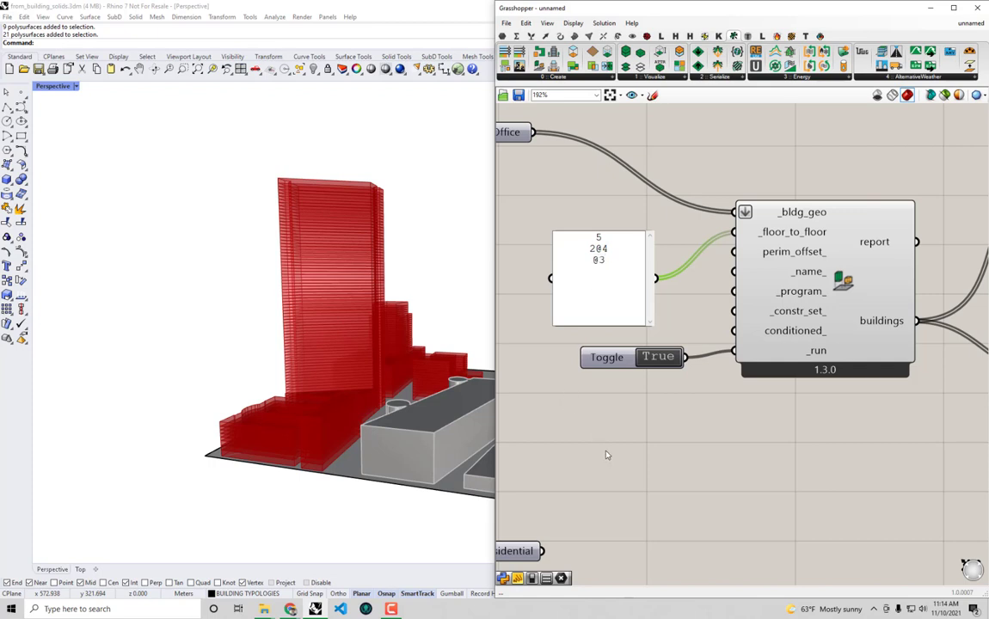
pyautogui.click(514, 464)
# Inspect the floor divisions of the low office building up close and shrink the height panel to fit its three entries
pyautogui.scroll(5, 277, 461)
pyautogui.scroll(3, 273, 456)
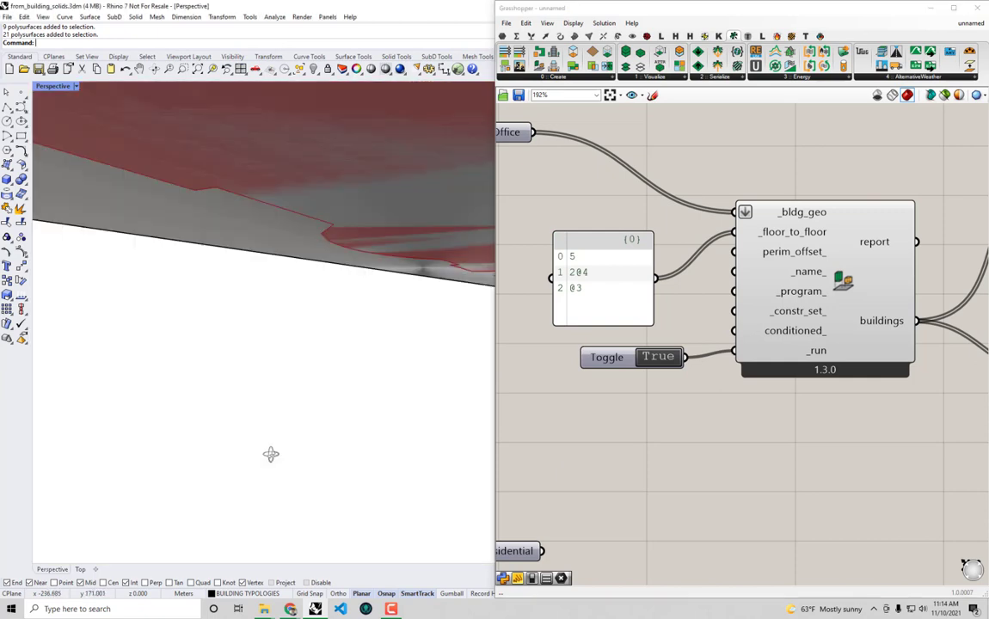
pyautogui.scroll(-6, 276, 458)
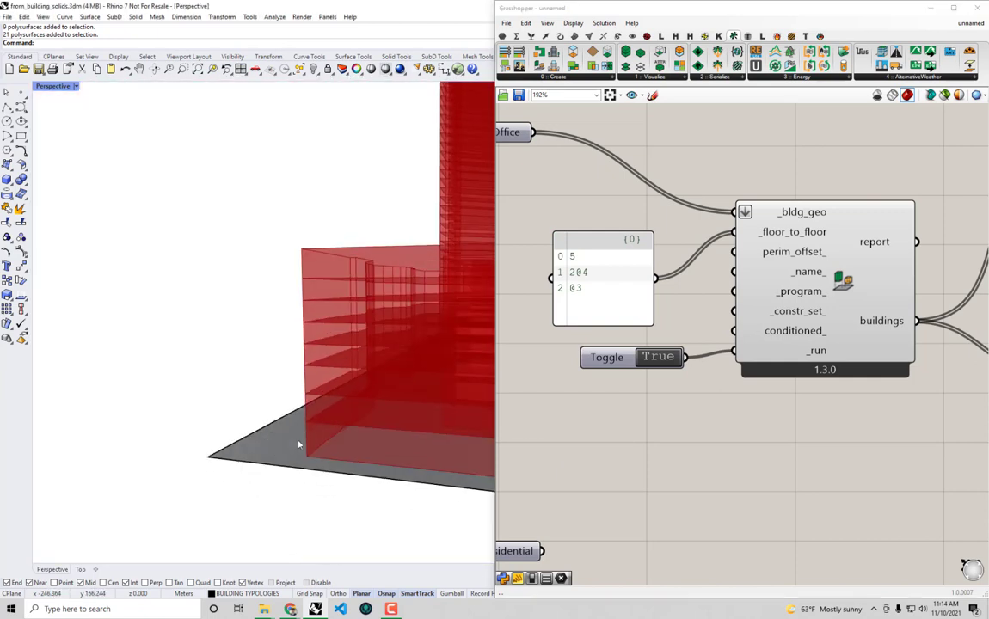
pyautogui.scroll(3, 297, 438)
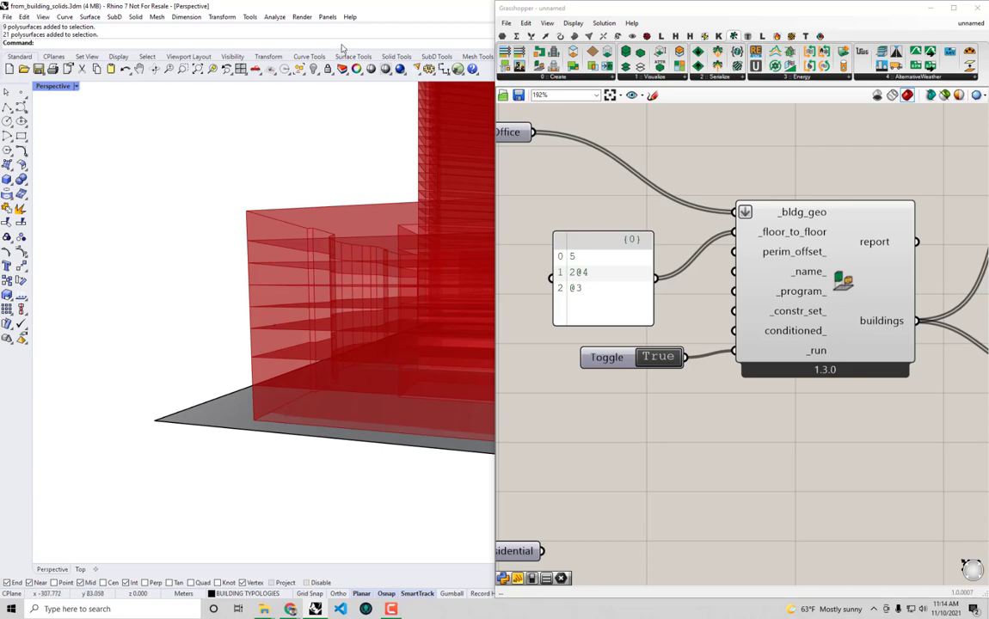
pyautogui.scroll(-2, 287, 315)
pyautogui.moveTo(374, 298); pyautogui.dragTo(322, 291, button='right')
pyautogui.moveTo(648, 321); pyautogui.dragTo(600, 263)
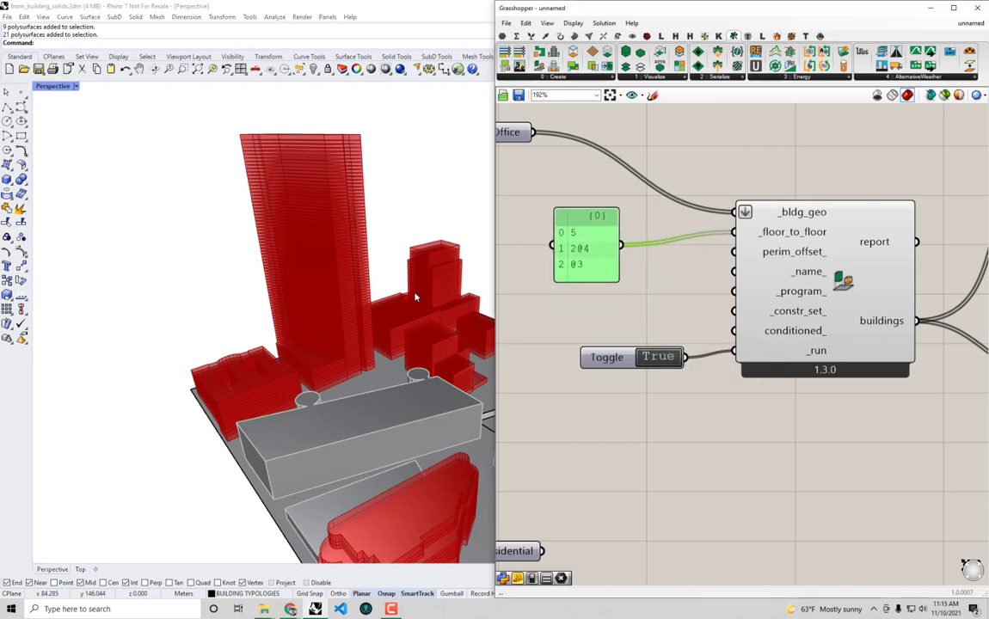
# Examine the lowest storeys at the base of the office tower and compare them with the surrounding office buildings
pyautogui.scroll(-6, 391, 298)
pyautogui.moveTo(401, 300); pyautogui.dragTo(387, 366, button='right')
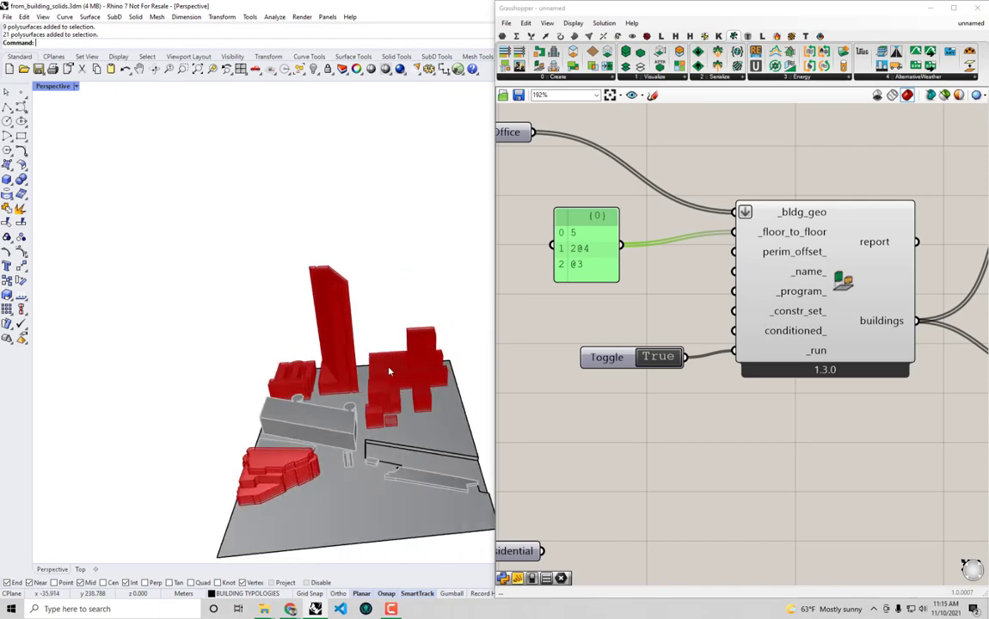
pyautogui.scroll(8, 361, 391)
pyautogui.scroll(5, 359, 399)
pyautogui.scroll(-2, 342, 359)
pyautogui.scroll(8, 332, 366)
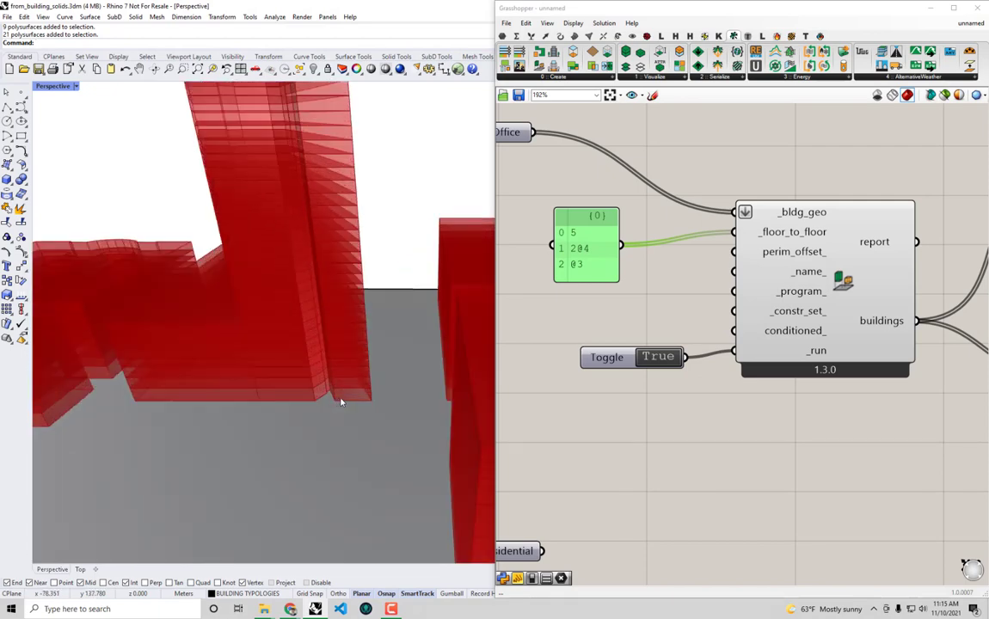
pyautogui.scroll(2, 346, 401)
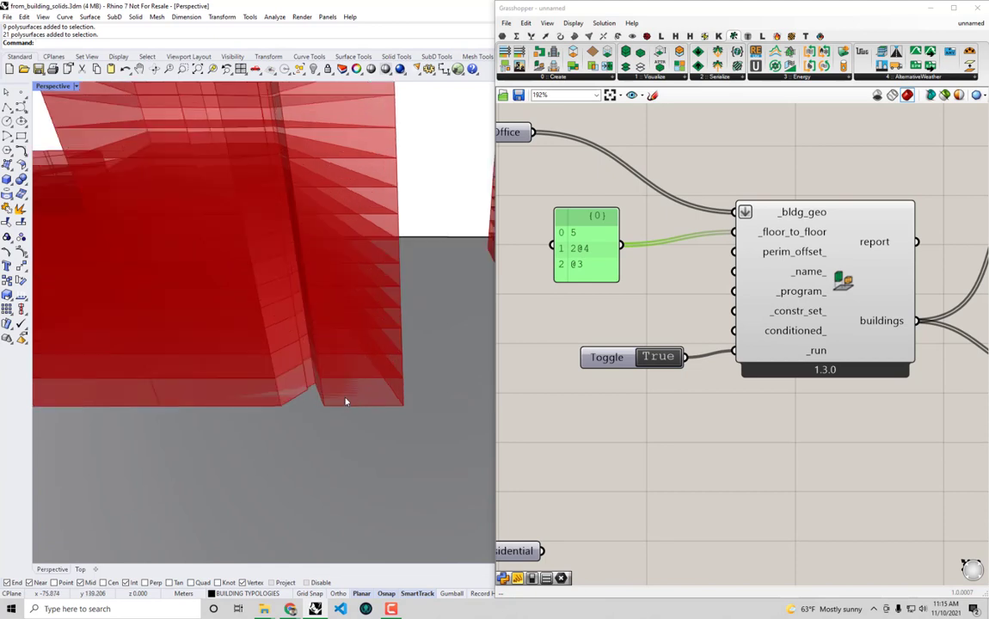
pyautogui.scroll(-8, 346, 402)
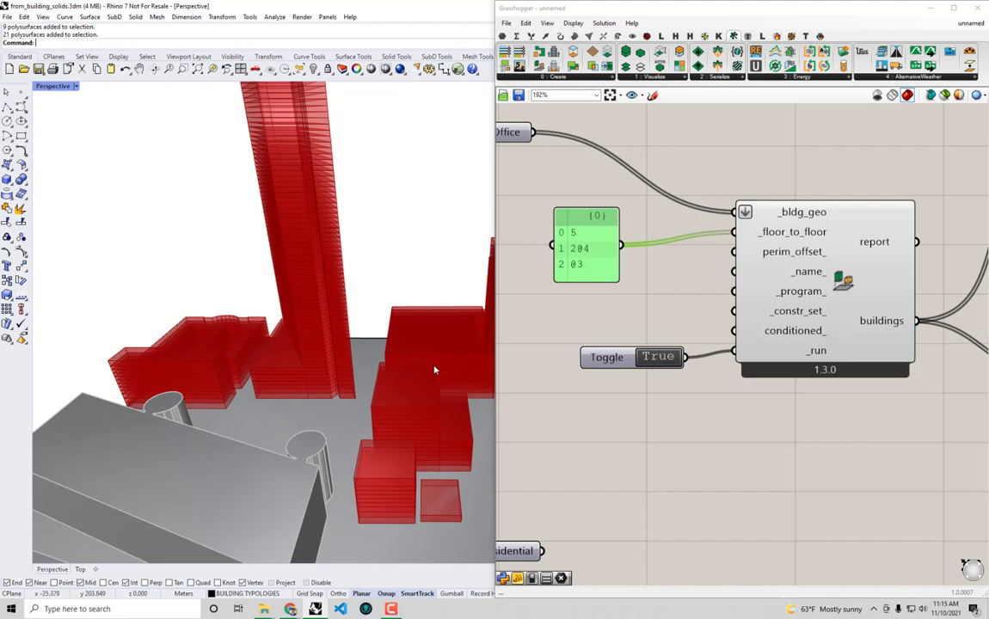
pyautogui.scroll(-4, 433, 369)
pyautogui.keyDown('shift'); pyautogui.moveTo(404, 377); pyautogui.dragTo(375, 331, button='right'); pyautogui.keyUp('shift')
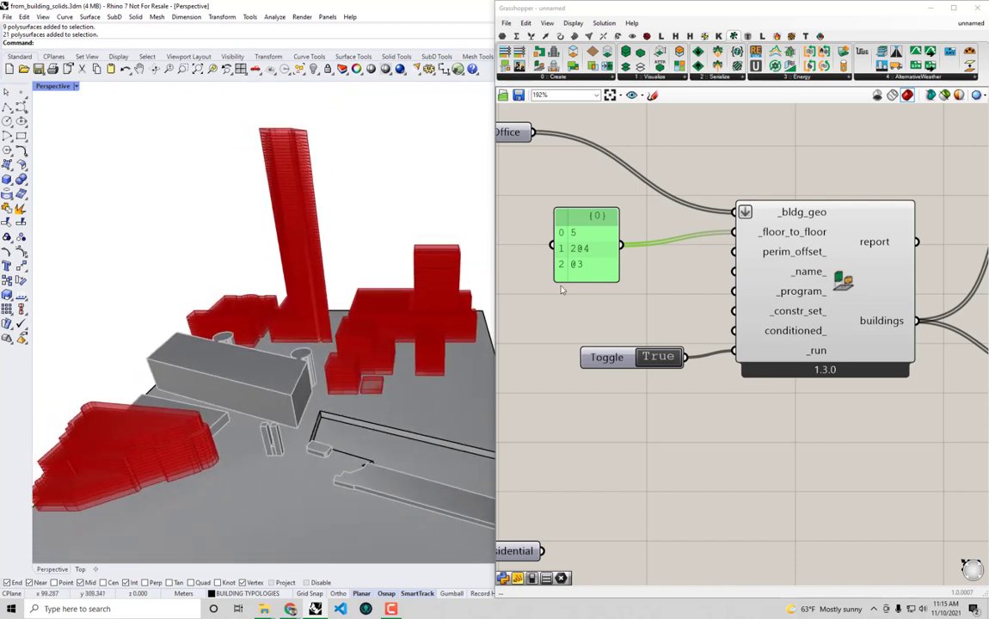
# Reposition the height panel near the _floor_to_floor input and move the toggle and the Residential parameter lower on the canvas
pyautogui.moveTo(596, 274); pyautogui.dragTo(606, 269)
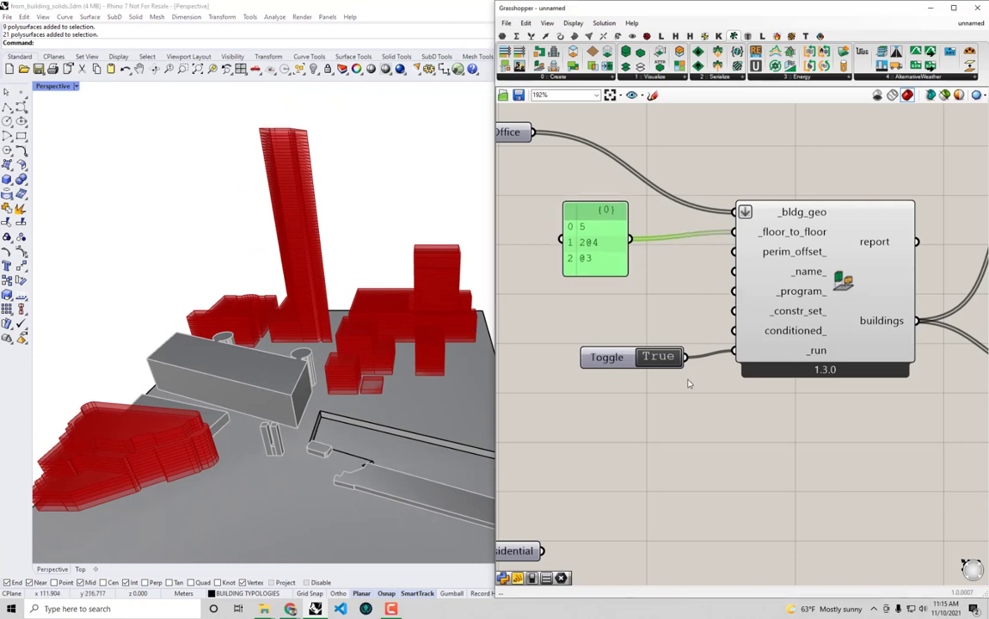
pyautogui.moveTo(622, 361); pyautogui.dragTo(622, 388)
pyautogui.scroll(-2, 639, 375)
pyautogui.moveTo(639, 375); pyautogui.dragTo(653, 312, button='right')
pyautogui.moveTo(545, 445); pyautogui.dragTo(550, 478)
pyautogui.moveTo(661, 400); pyautogui.dragTo(677, 432, button='right')
pyautogui.scroll(2, 797, 260)
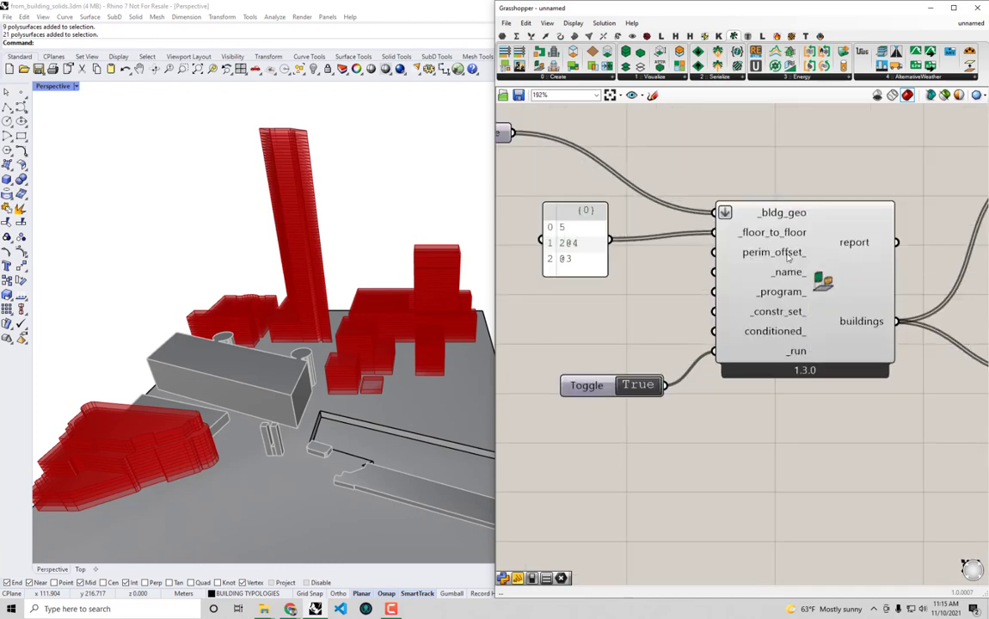
# Read the perim_offset_ input description and view the office building footprints from a higher angle
pyautogui.moveTo(796, 255)
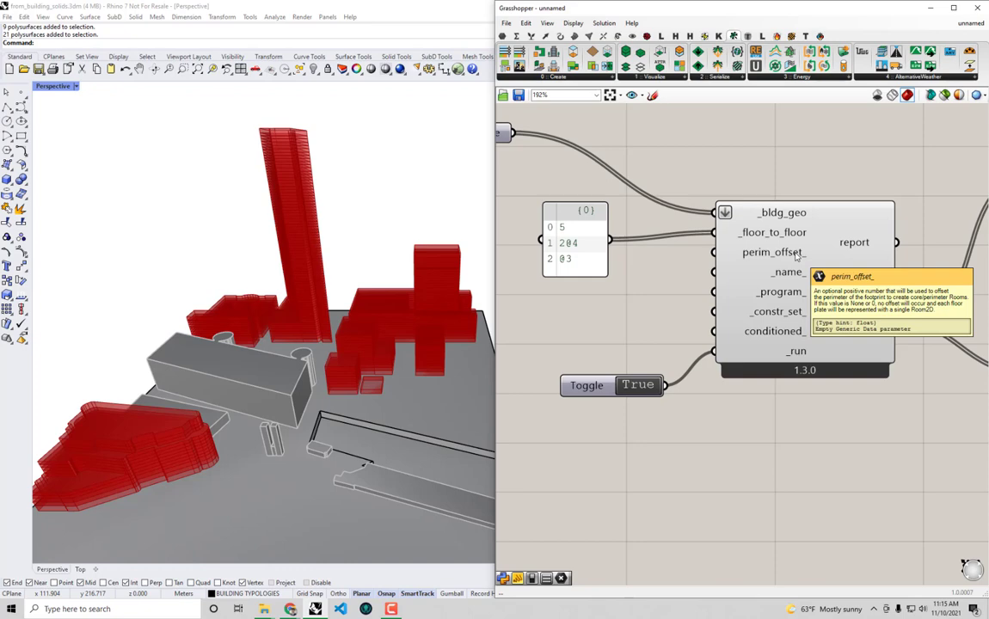
pyautogui.moveTo(437, 269); pyautogui.dragTo(395, 314, button='right')
pyautogui.scroll(6, 392, 319)
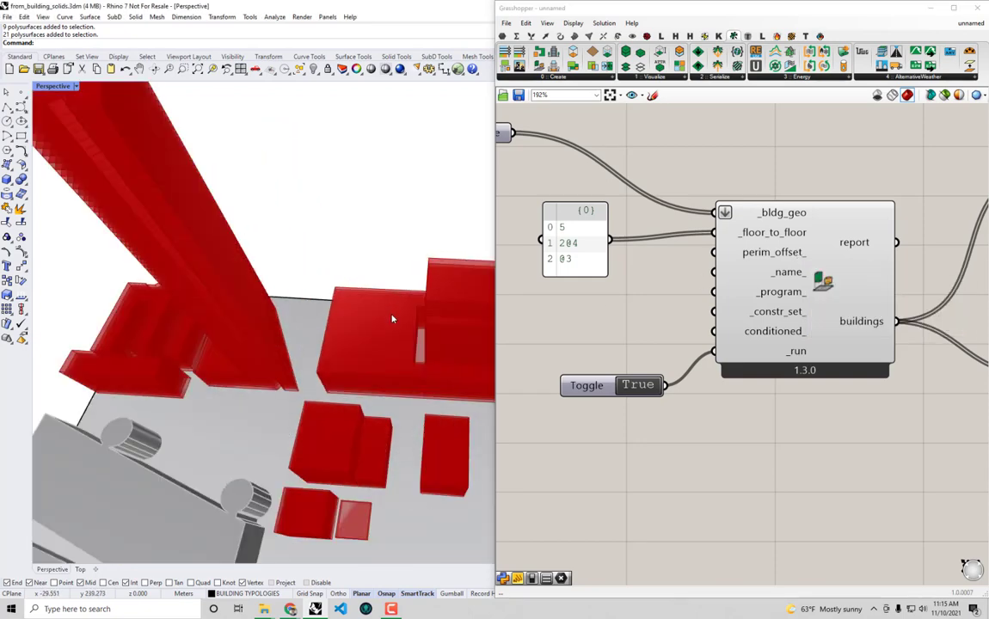
pyautogui.moveTo(391, 319); pyautogui.dragTo(384, 295, button='right')
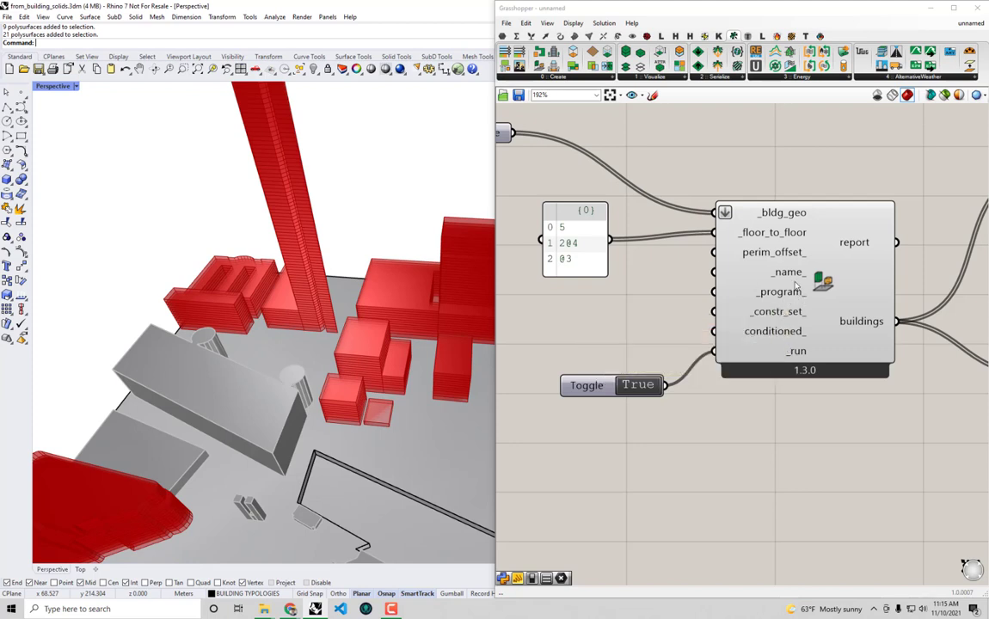
# Check the building names in the output list and add a text panel reading Commerical below the height panel
pyautogui.moveTo(791, 276); pyautogui.dragTo(624, 267, button='right')
pyautogui.scroll(-1, 632, 267)
pyautogui.moveTo(737, 264); pyautogui.dragTo(706, 297, button='right')
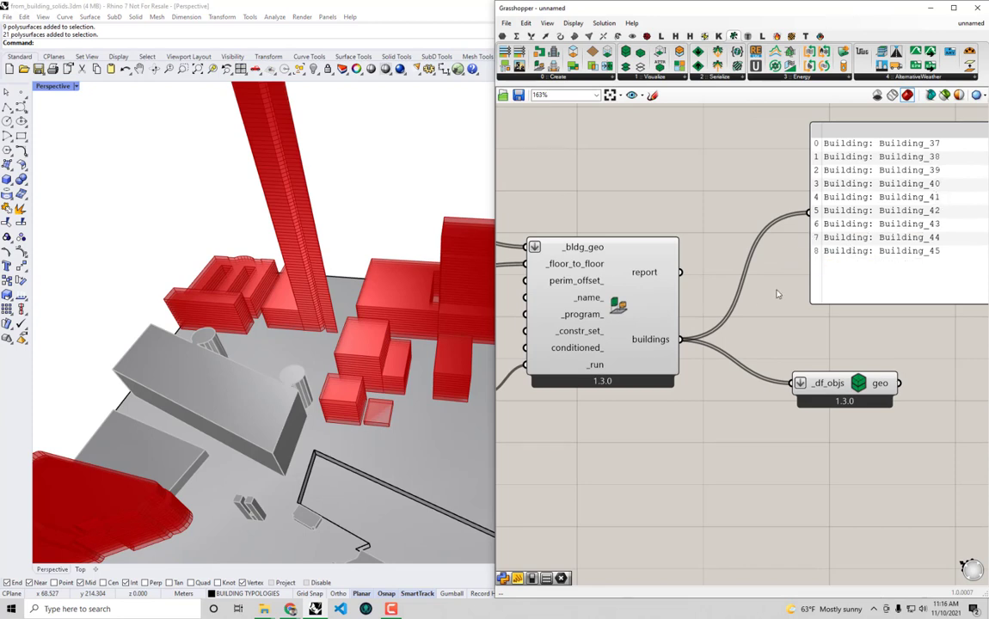
pyautogui.moveTo(704, 297); pyautogui.dragTo(766, 289, button='right')
pyautogui.moveTo(683, 312); pyautogui.dragTo(811, 306, button='right')
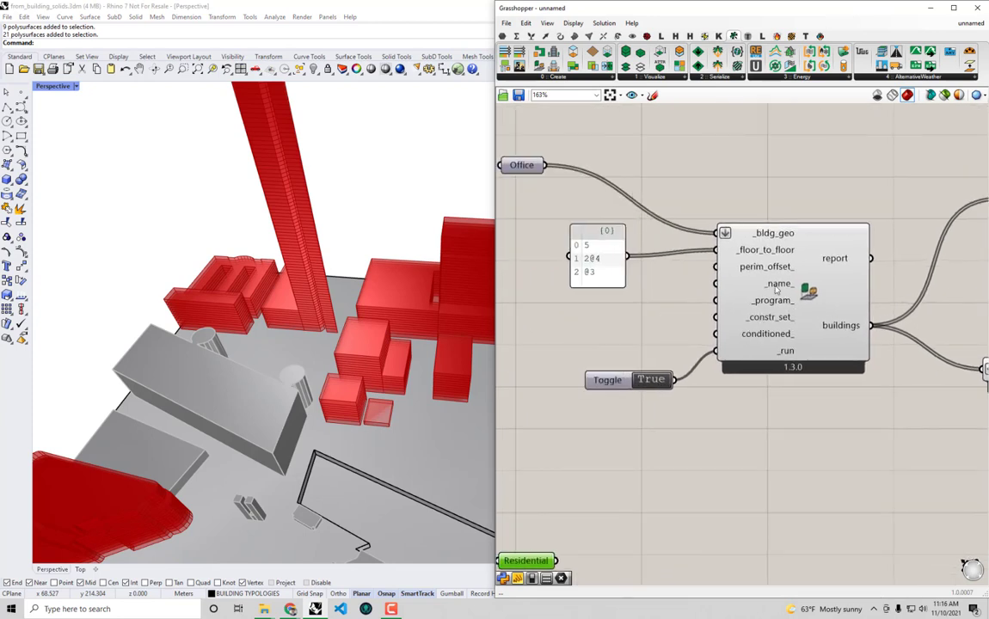
pyautogui.doubleClick(588, 308)
pyautogui.write('"')
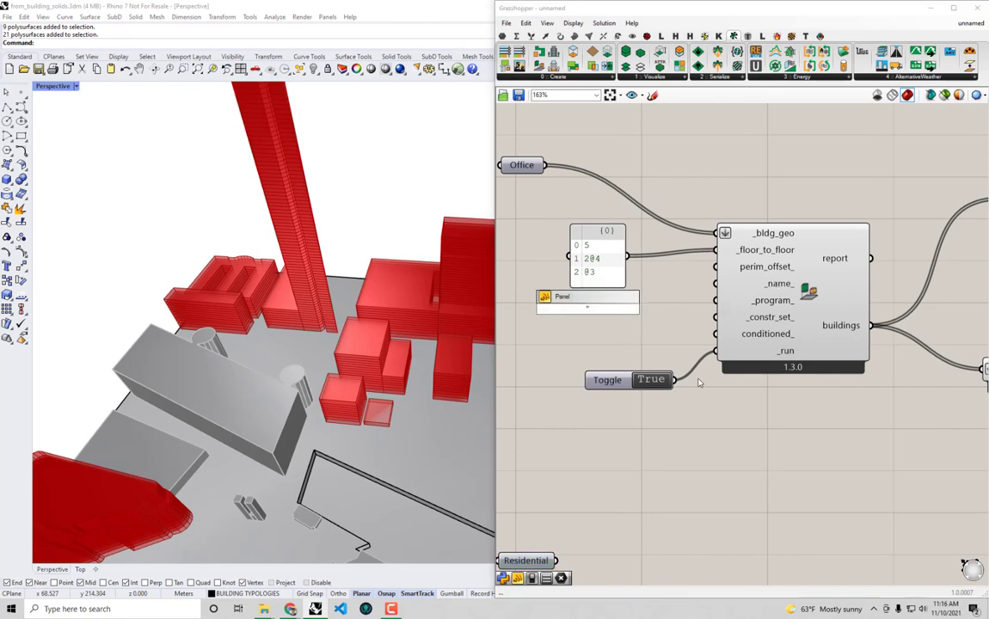
pyautogui.write('Commerical')
pyautogui.press('Return')
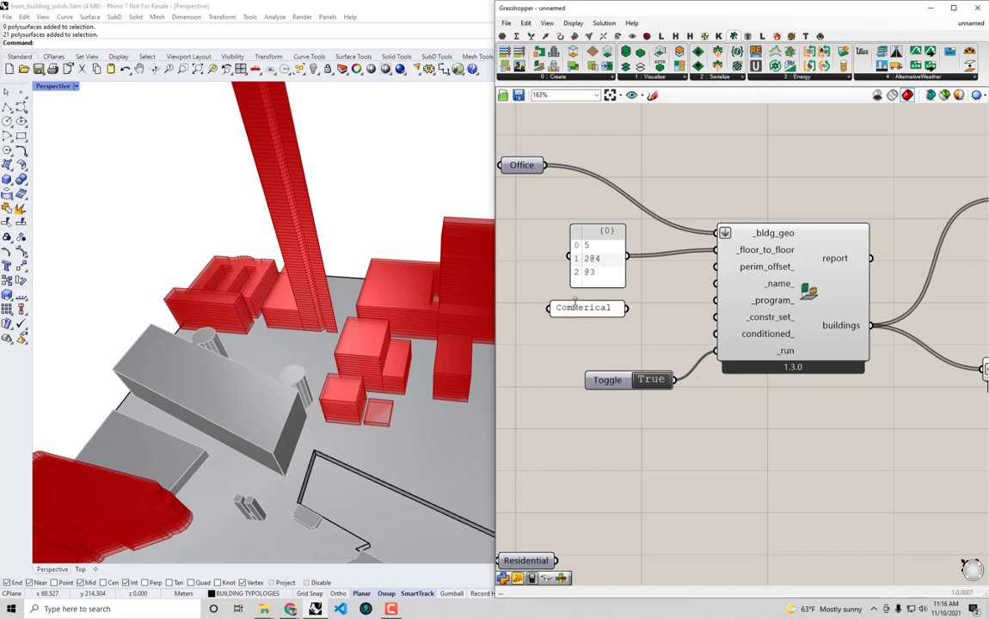
pyautogui.moveTo(622, 315); pyautogui.dragTo(626, 314)
# Move the Office parameter closer to the building component, connect the Commerical panel to _name_, and check the output names
pyautogui.moveTo(531, 168); pyautogui.dragTo(598, 196)
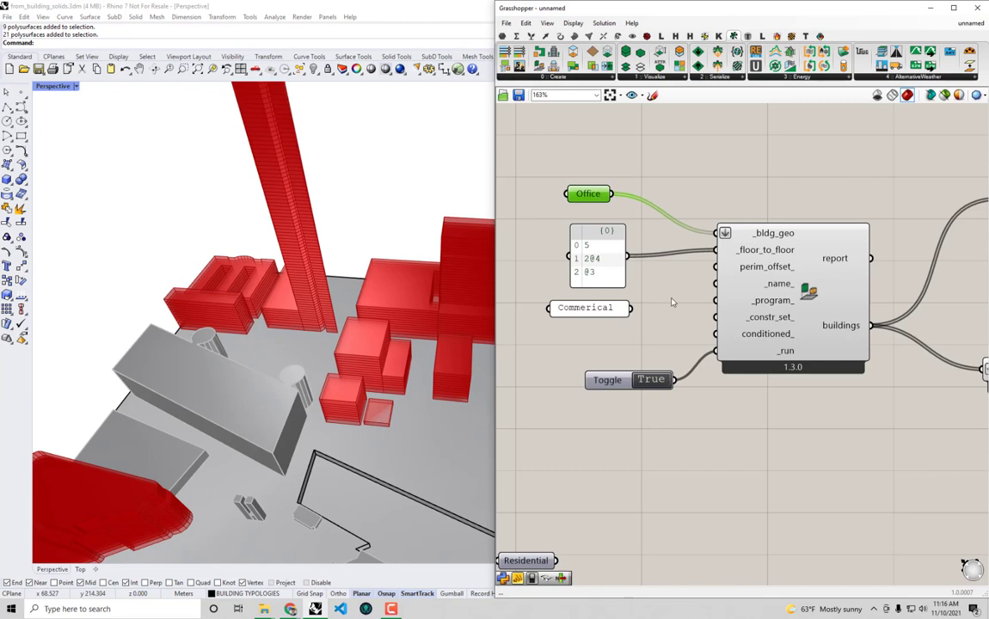
pyautogui.moveTo(631, 307); pyautogui.dragTo(715, 284)
pyautogui.scroll(-1, 774, 199)
pyautogui.moveTo(858, 194); pyautogui.dragTo(672, 208, button='right')
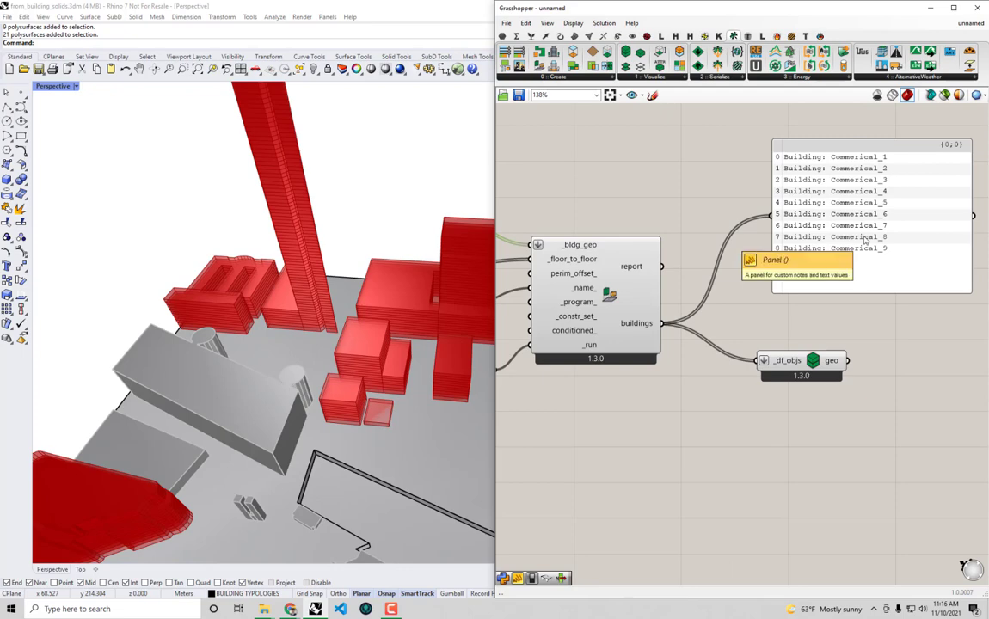
pyautogui.scroll(2, 896, 151)
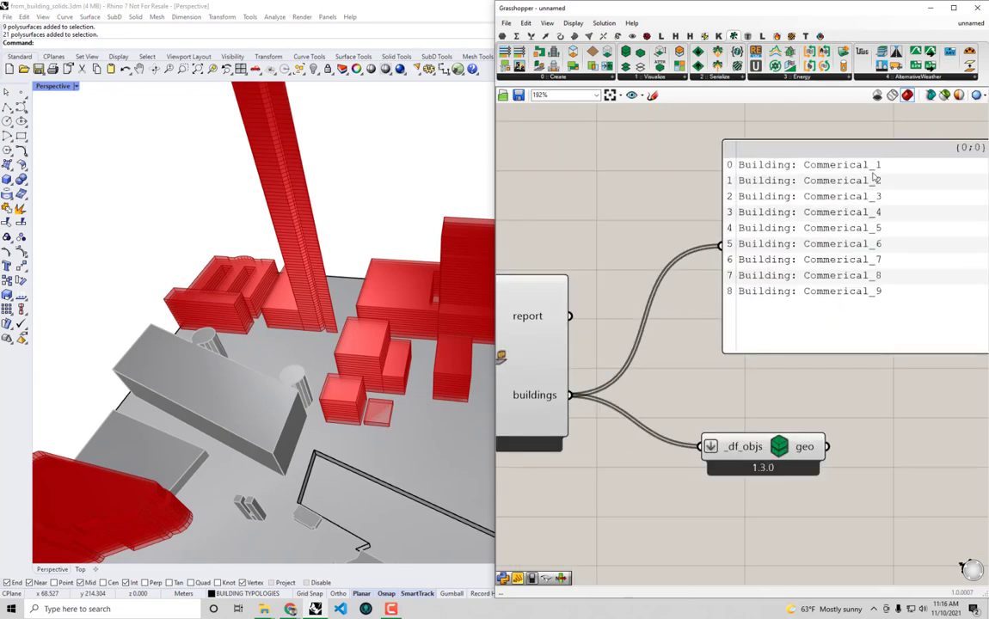
pyautogui.scroll(-2, 880, 241)
pyautogui.moveTo(729, 301); pyautogui.dragTo(841, 277, button='right')
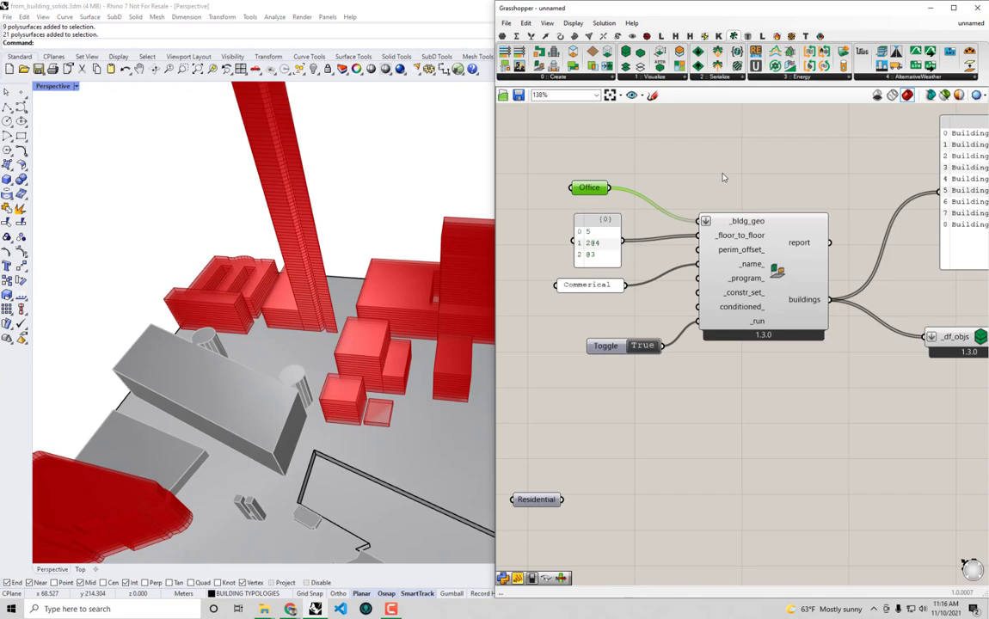
# Maximize the Grasshopper window and move the toggle and the Residential parameter down to make room for more inputs
pyautogui.moveTo(776, 243)
pyautogui.mouseDown(button='right')
pyautogui.moveTo(687, 258)
pyautogui.moveTo(761, 239)
pyautogui.mouseUp(button='right')
pyautogui.moveTo(701, 225); pyautogui.dragTo(731, 238, button='right')
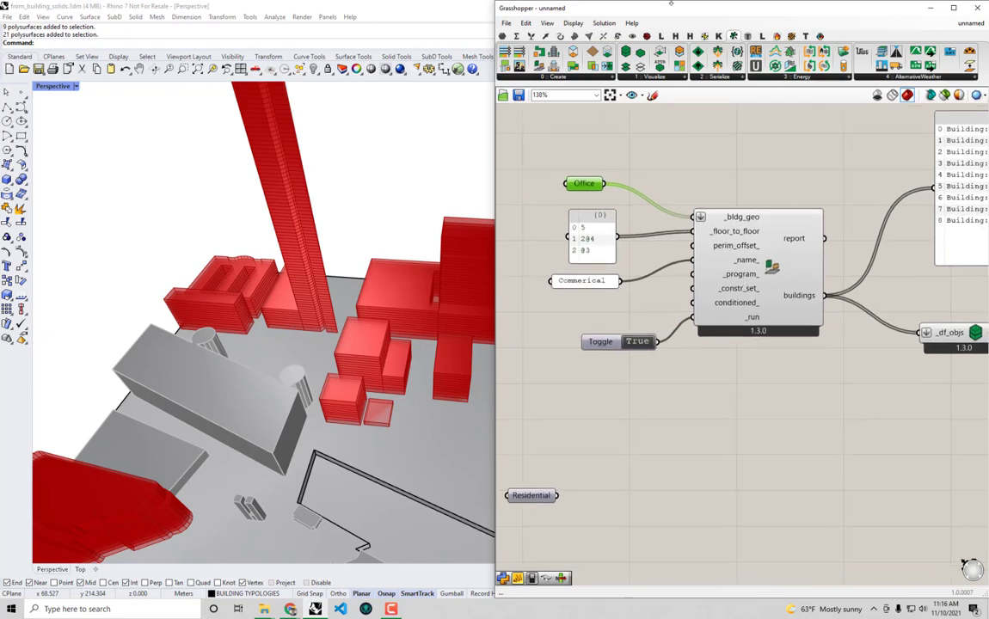
pyautogui.doubleClick(666, 15)
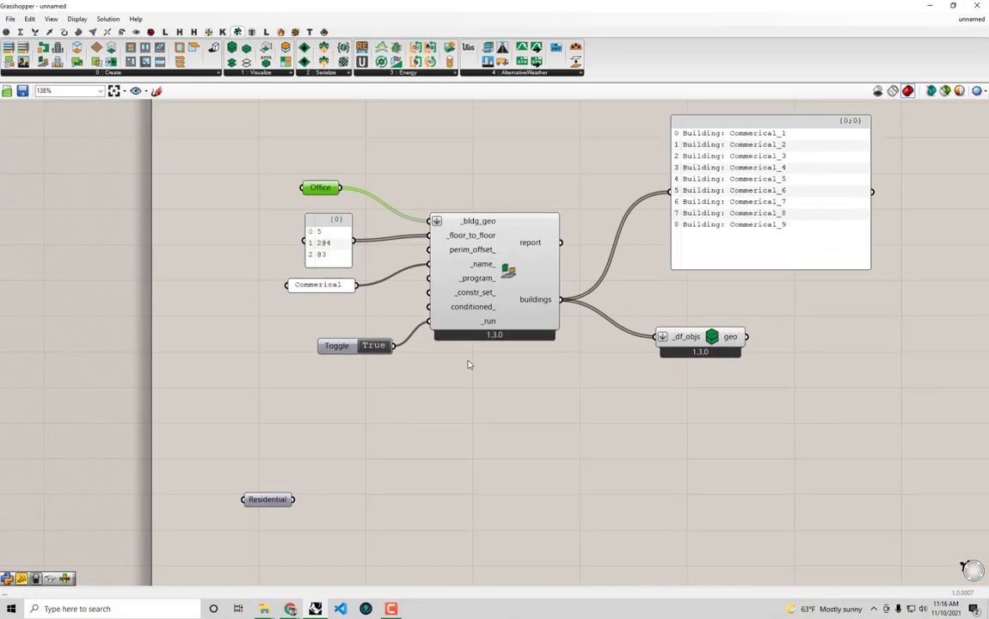
pyautogui.moveTo(338, 346); pyautogui.dragTo(333, 389)
pyautogui.moveTo(270, 505); pyautogui.dragTo(299, 569)
pyautogui.scroll(2, 255, 288)
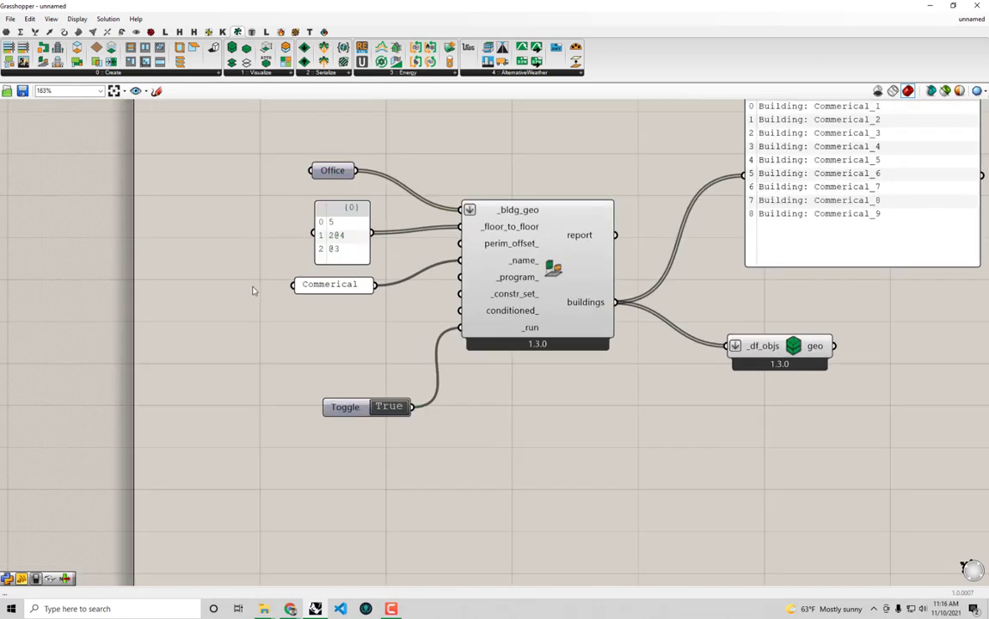
pyautogui.click(325, 283)
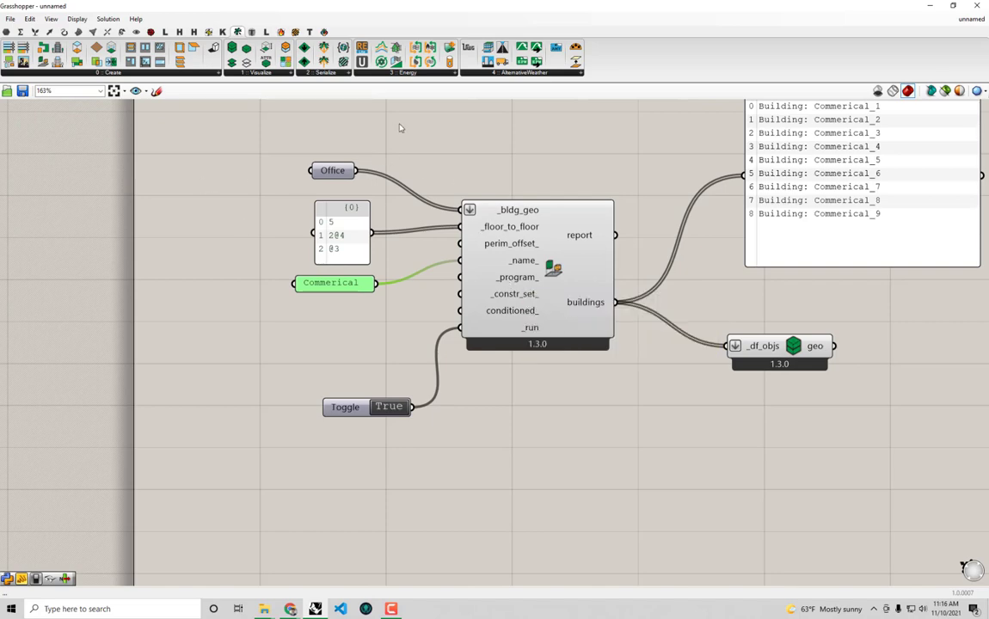
# Add an HB Building Programs list set to LargeOffice and connect it to the _program_ input
pyautogui.click(281, 35)
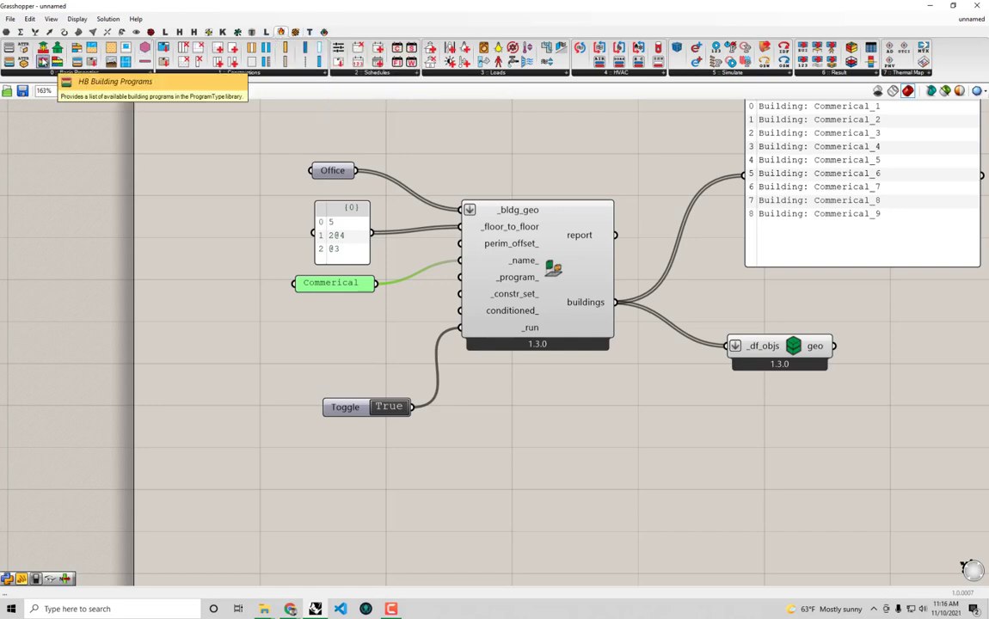
pyautogui.moveTo(42, 62); pyautogui.dragTo(316, 316)
pyautogui.click(371, 316)
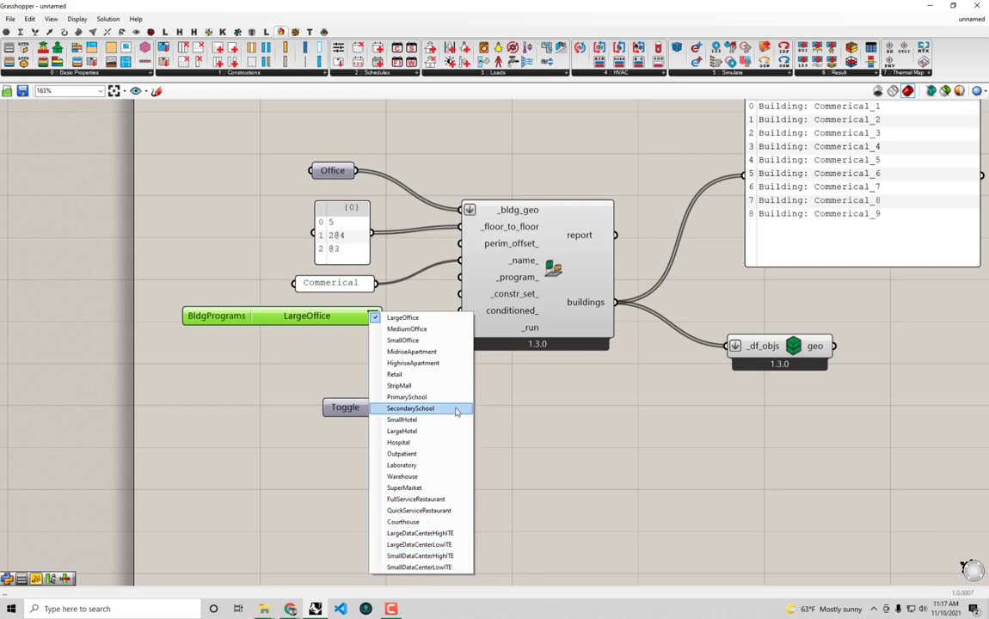
pyautogui.click(409, 296)
pyautogui.click(407, 299)
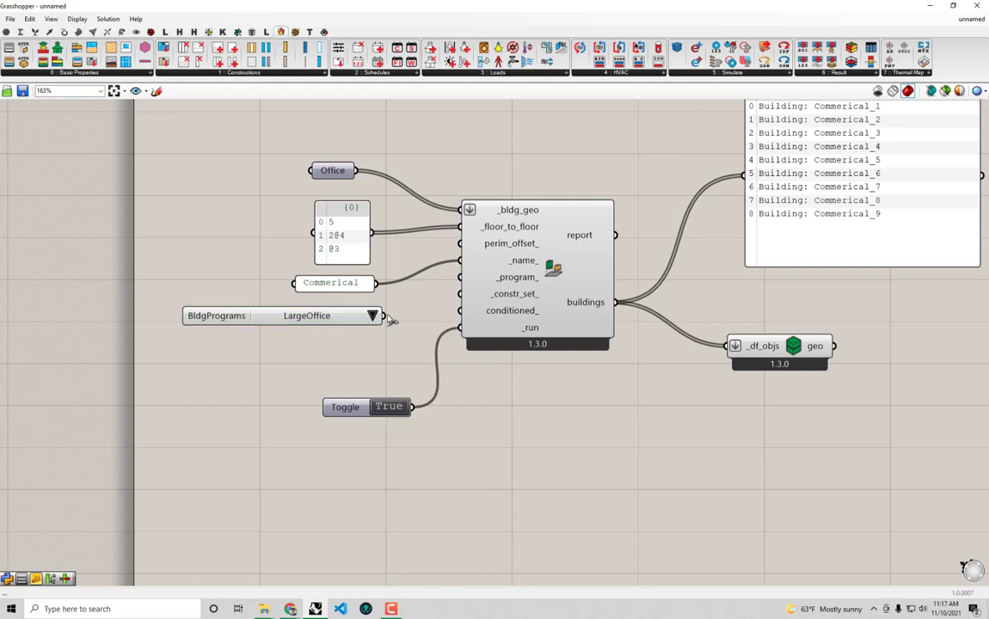
pyautogui.moveTo(402, 308); pyautogui.dragTo(460, 276)
pyautogui.moveTo(335, 317); pyautogui.dragTo(329, 313)
pyautogui.moveTo(346, 412); pyautogui.dragTo(349, 420)
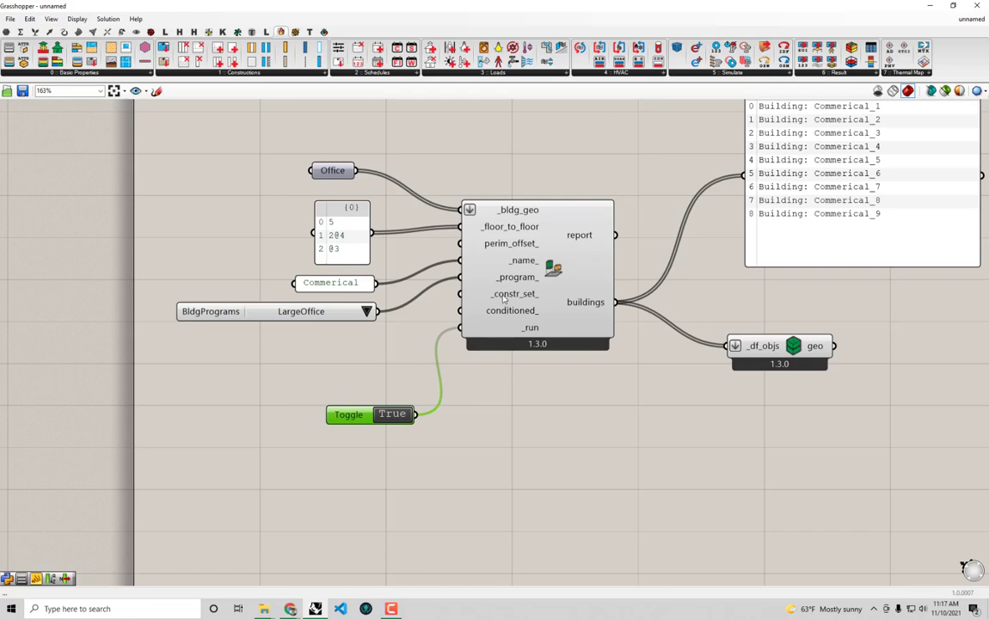
# Place an HB Construction Set by Climate component on the canvas below the toggle
pyautogui.moveTo(503, 299)
pyautogui.moveTo(373, 462); pyautogui.dragTo(372, 452, button='right')
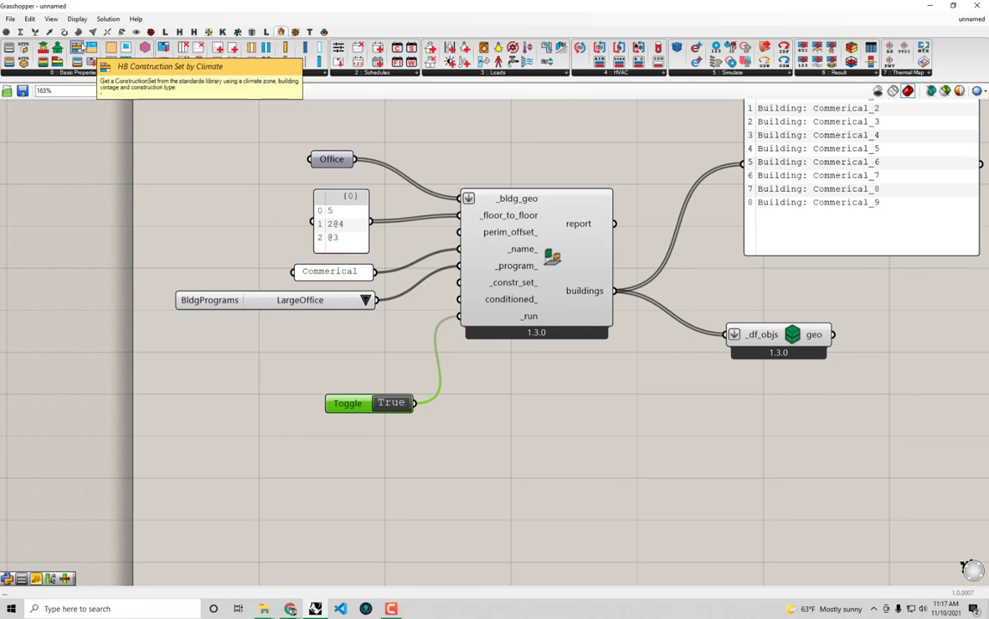
pyautogui.moveTo(76, 46); pyautogui.dragTo(398, 539)
pyautogui.click(569, 481)
# Restore the Grasshopper window's size, view the whole city model from several angles, and maximize the window again
pyautogui.moveTo(371, 5); pyautogui.dragTo(987, 157)
pyautogui.moveTo(269, 311); pyautogui.dragTo(288, 331, button='right')
pyautogui.scroll(-5, 292, 311)
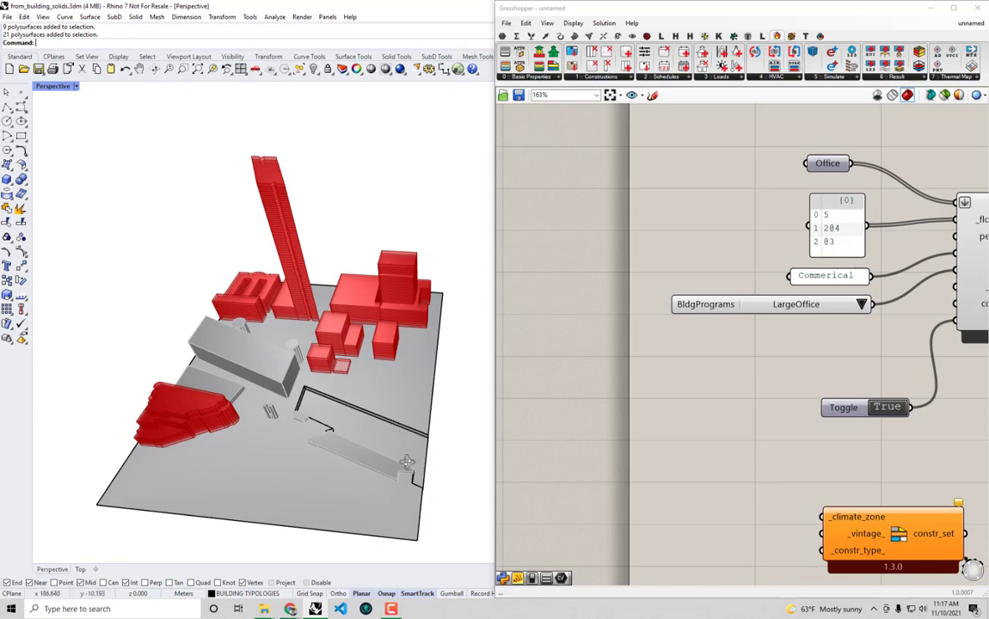
pyautogui.moveTo(376, 417); pyautogui.dragTo(322, 414, button='right')
pyautogui.moveTo(315, 367); pyautogui.dragTo(396, 375, button='right')
pyautogui.doubleClick(783, 11)
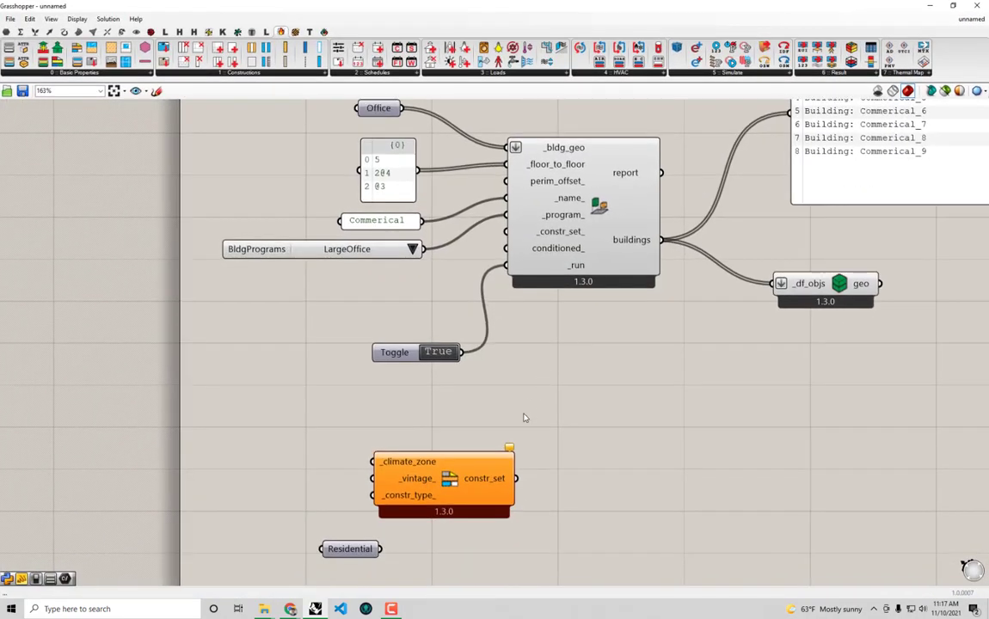
# Move the Residential parameter farther down and reposition the construction set component in the space below the toggle
pyautogui.moveTo(385, 457); pyautogui.dragTo(402, 383, button='right')
pyautogui.moveTo(364, 478); pyautogui.dragTo(371, 529)
pyautogui.moveTo(471, 416); pyautogui.dragTo(500, 485, button='right')
pyautogui.moveTo(500, 485); pyautogui.dragTo(520, 462)
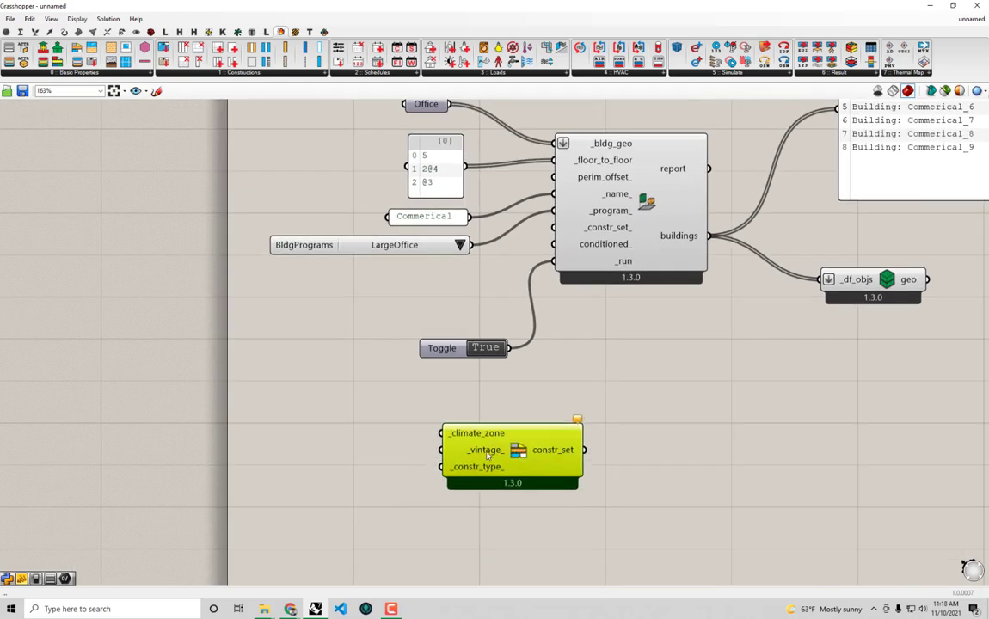
pyautogui.click(331, 448)
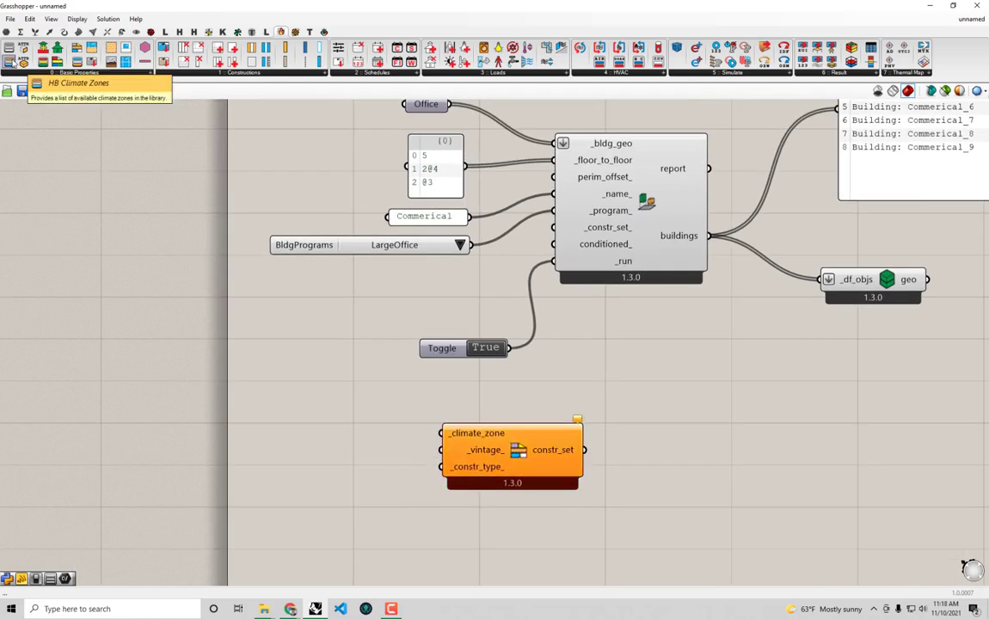
# Add an HB Climate Zones list set to 5 - Cool, connect it to the _climate_zone input and align the construction set component with it
pyautogui.moveTo(13, 60); pyautogui.dragTo(321, 447)
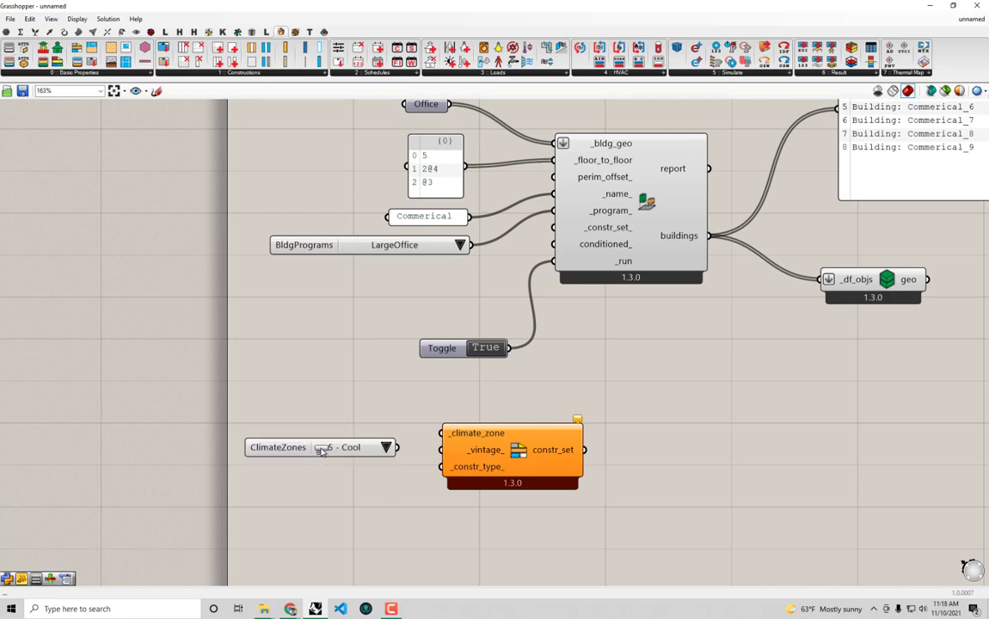
pyautogui.click(387, 448)
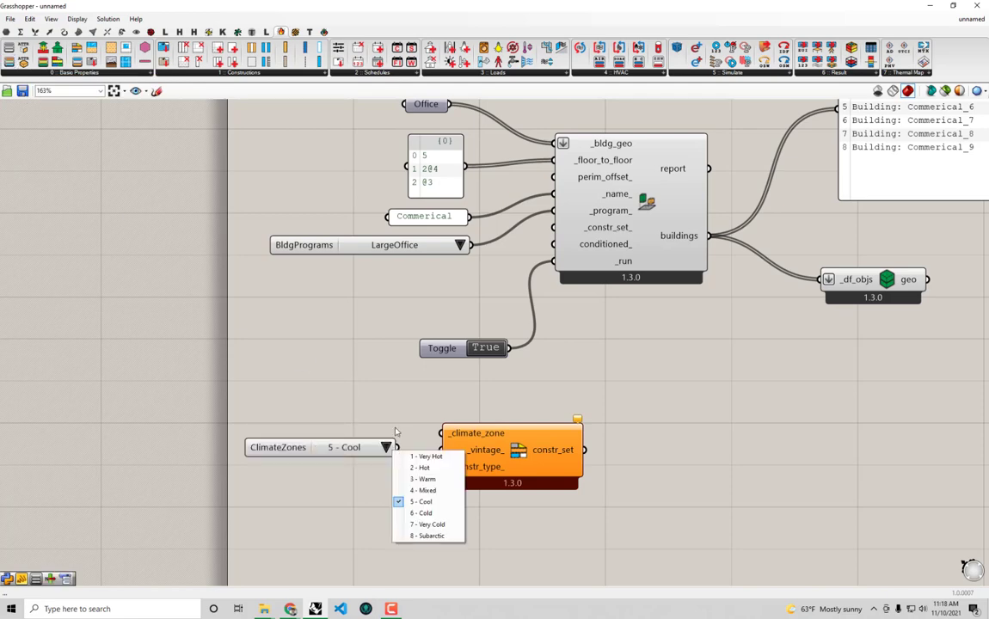
pyautogui.click(409, 427)
pyautogui.moveTo(513, 464); pyautogui.dragTo(516, 469)
pyautogui.click(394, 452)
pyautogui.click(405, 447)
pyautogui.moveTo(404, 446); pyautogui.dragTo(441, 439)
pyautogui.moveTo(508, 466); pyautogui.dragTo(495, 479)
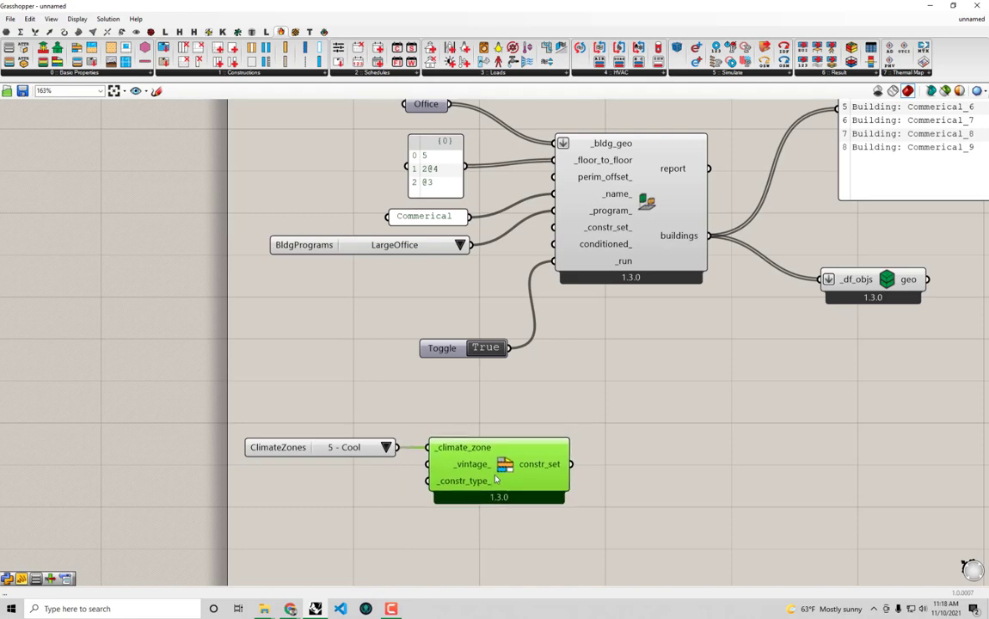
pyautogui.click(386, 447)
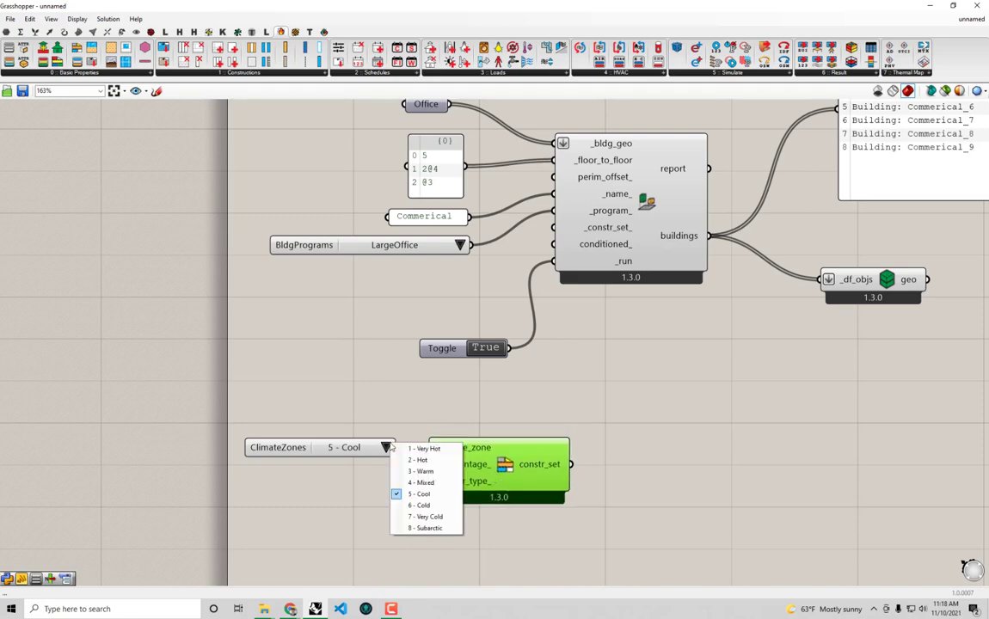
pyautogui.click(483, 417)
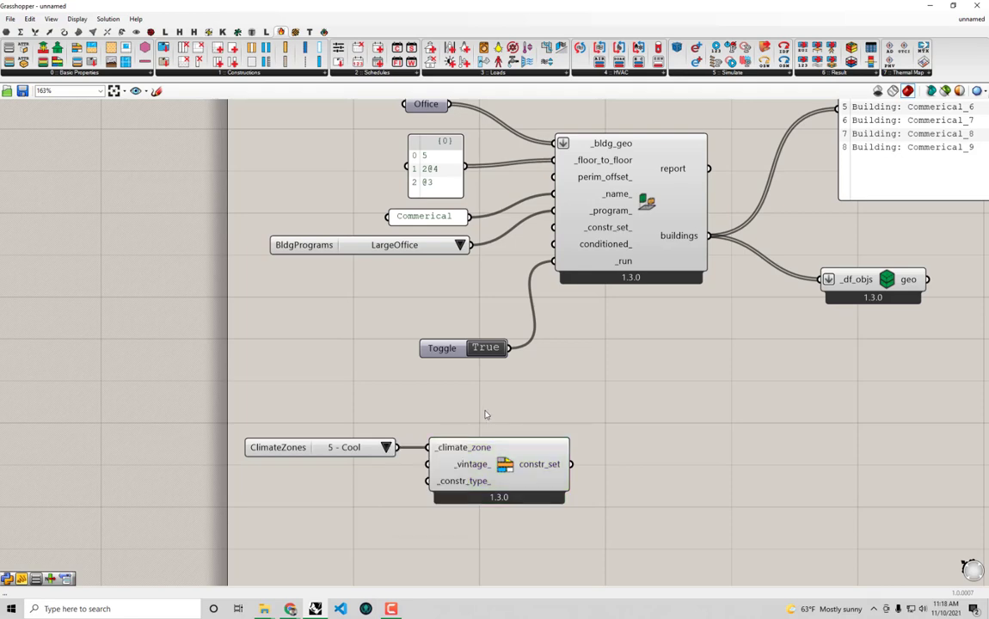
pyautogui.click(386, 447)
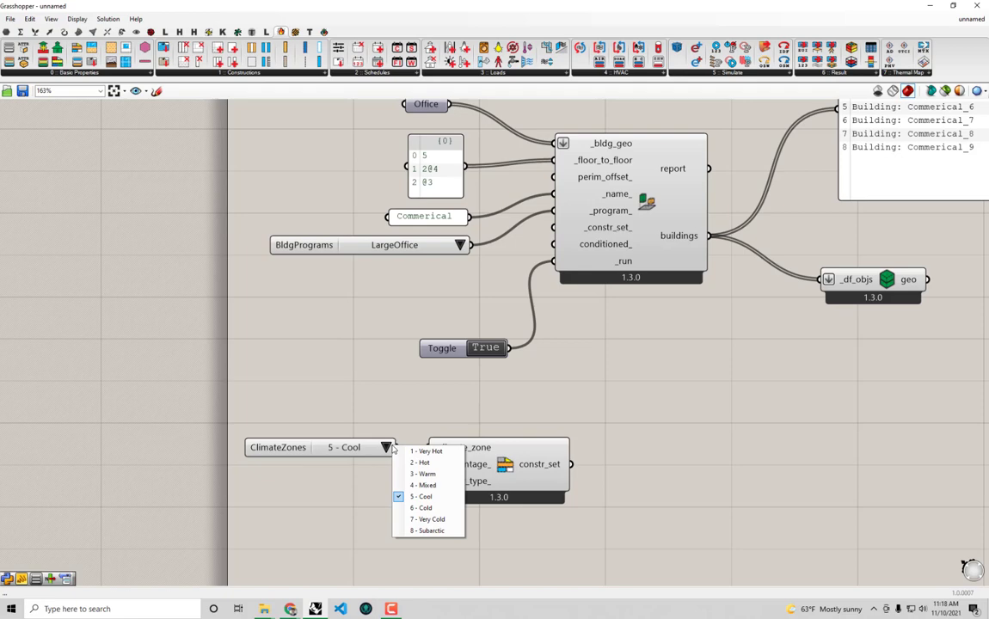
pyautogui.click(446, 393)
# Connect the constr_set output to the building component's _constr_set_ input and check the description of the conditioned_ input
pyautogui.moveTo(570, 465); pyautogui.dragTo(552, 469, button='right')
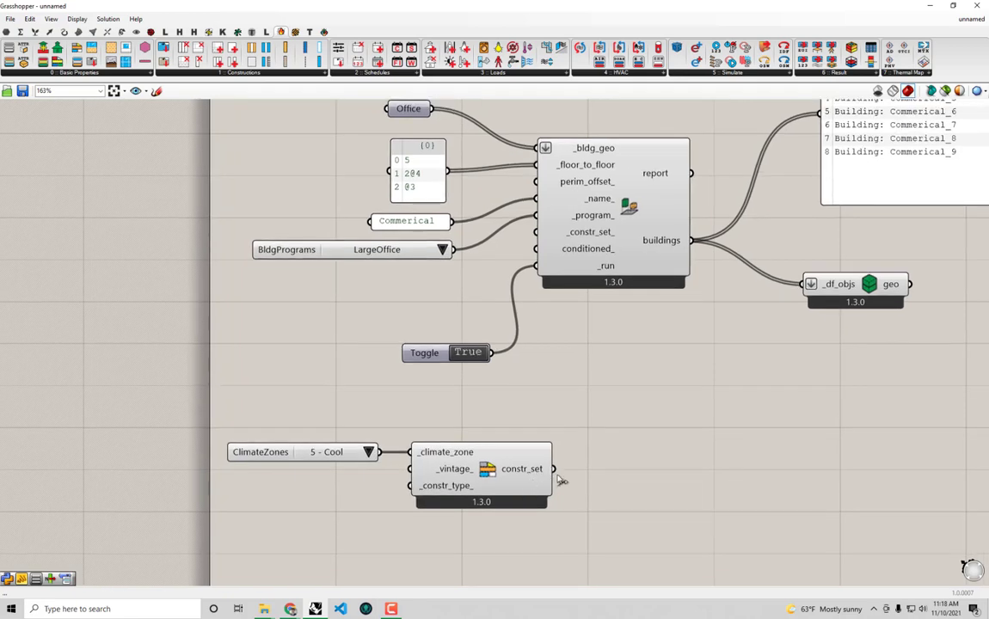
pyautogui.moveTo(555, 469); pyautogui.dragTo(538, 232)
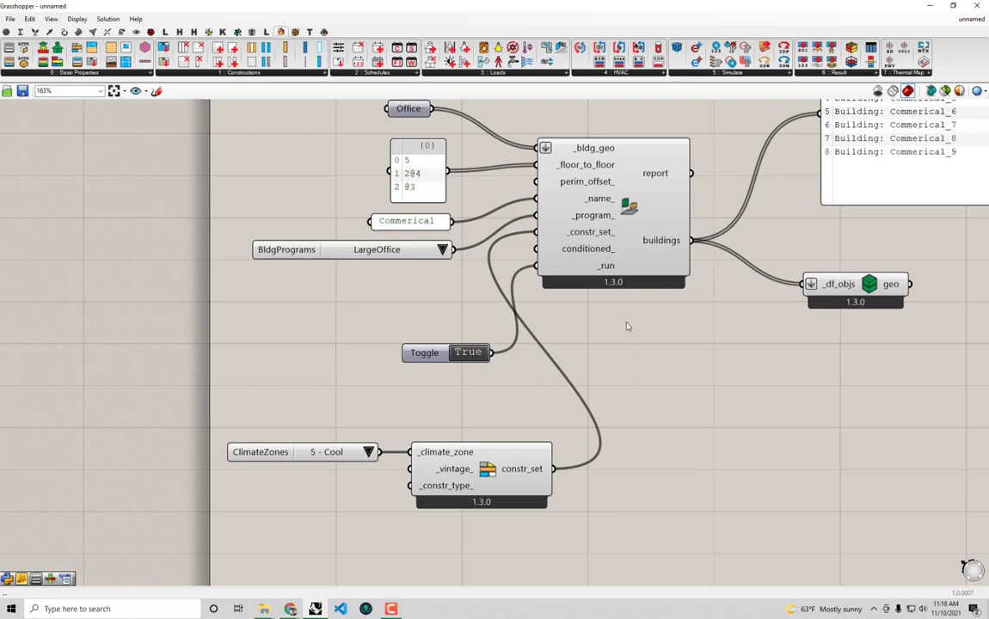
pyautogui.moveTo(593, 253)
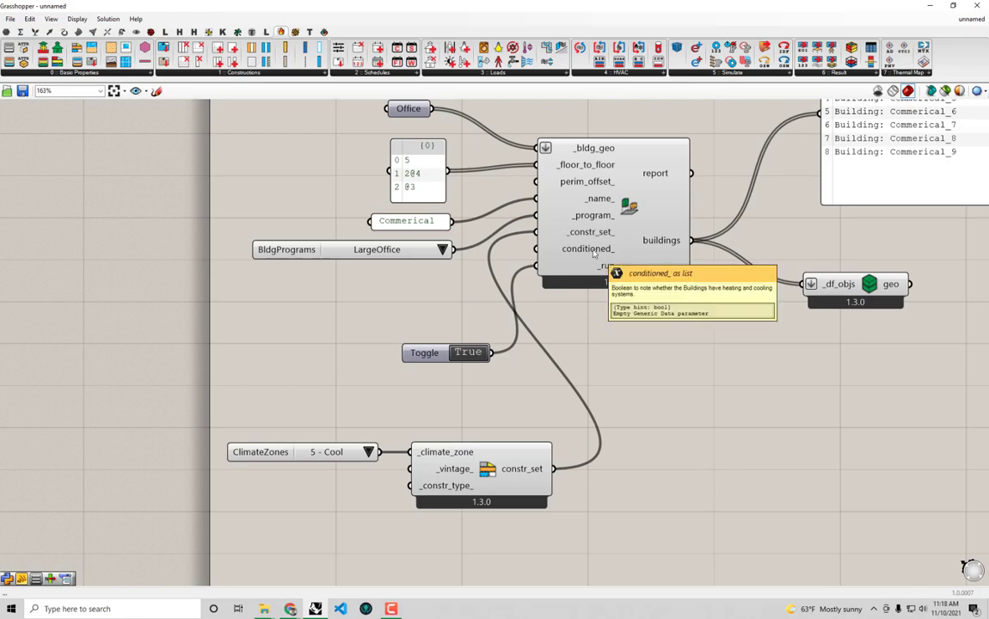
pyautogui.moveTo(592, 252); pyautogui.dragTo(551, 321, button='right')
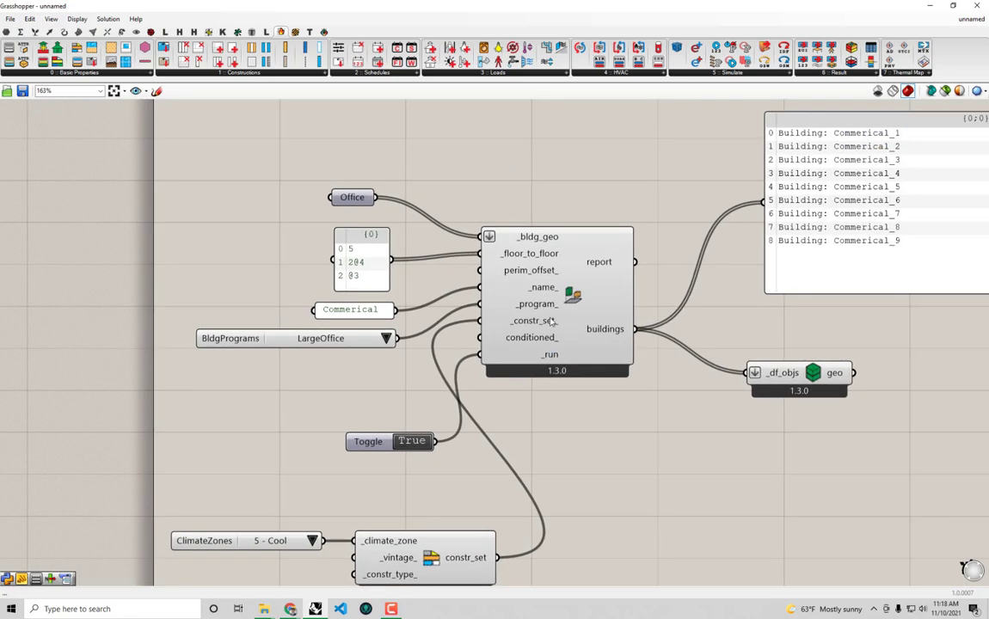
# Space out the office definition by shifting the building component with its inputs, the toggle, the geometry preview component and the output panel
pyautogui.moveTo(551, 352); pyautogui.dragTo(523, 395, button='right')
pyautogui.moveTo(600, 514); pyautogui.dragTo(352, 245)
pyautogui.moveTo(517, 327); pyautogui.dragTo(586, 327)
pyautogui.moveTo(764, 329); pyautogui.dragTo(735, 326, button='right')
pyautogui.click(508, 475)
pyautogui.moveTo(429, 469); pyautogui.dragTo(409, 469)
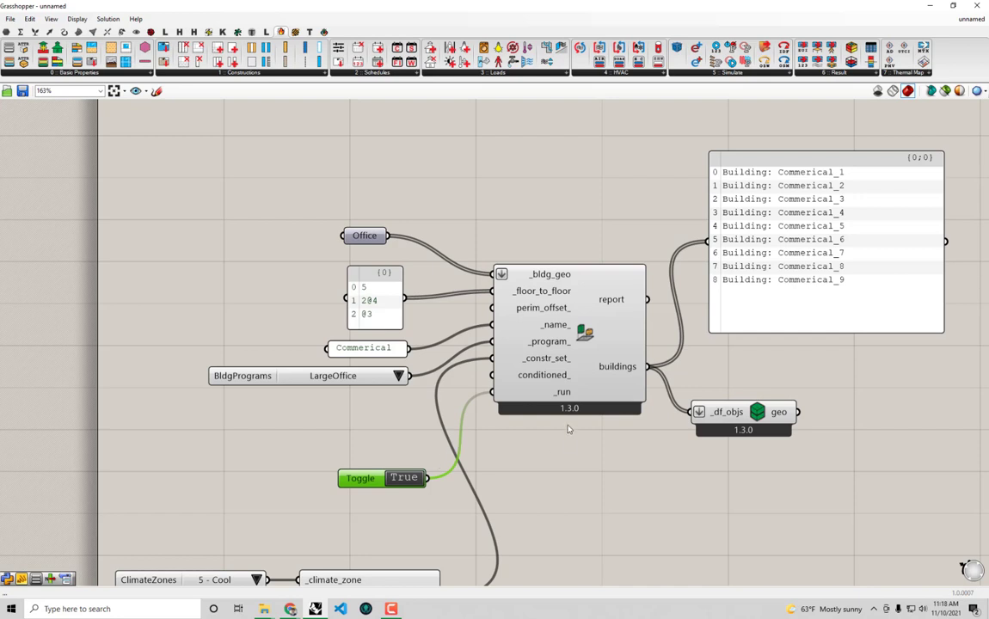
pyautogui.scroll(-2, 563, 422)
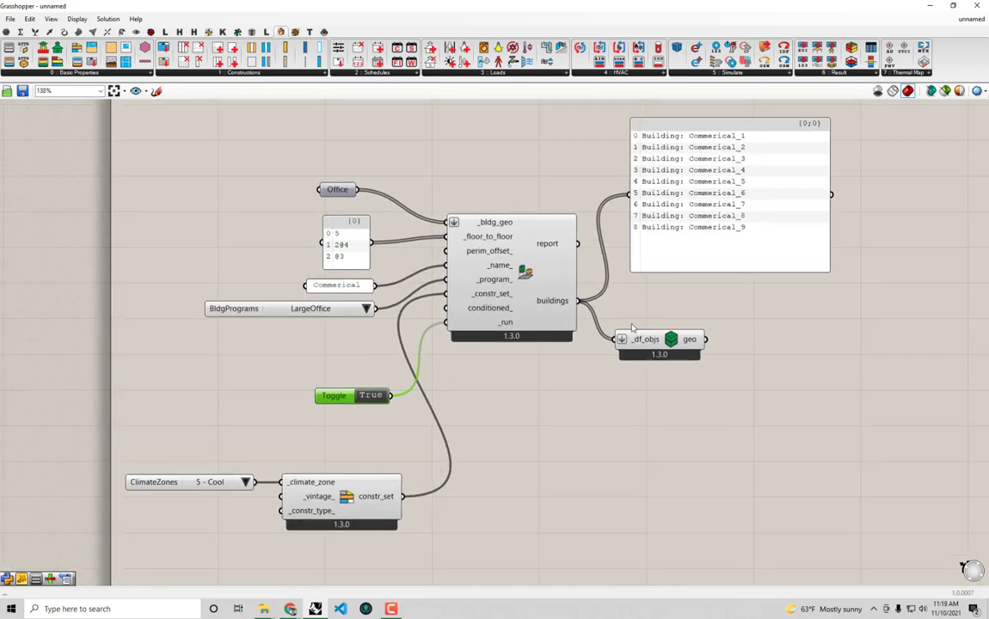
pyautogui.moveTo(651, 341); pyautogui.dragTo(697, 342)
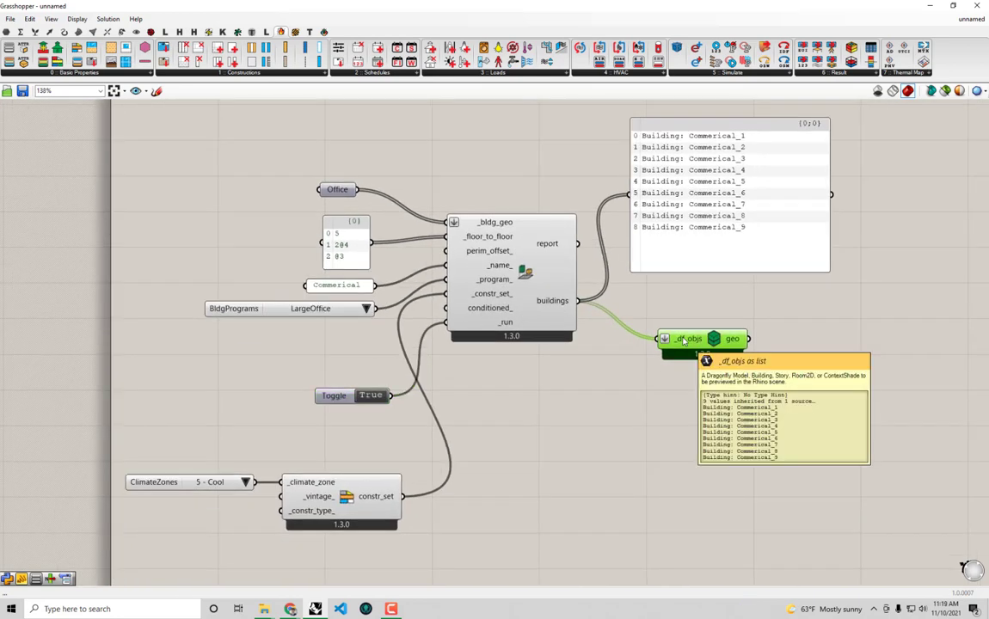
pyautogui.moveTo(718, 230); pyautogui.dragTo(733, 230)
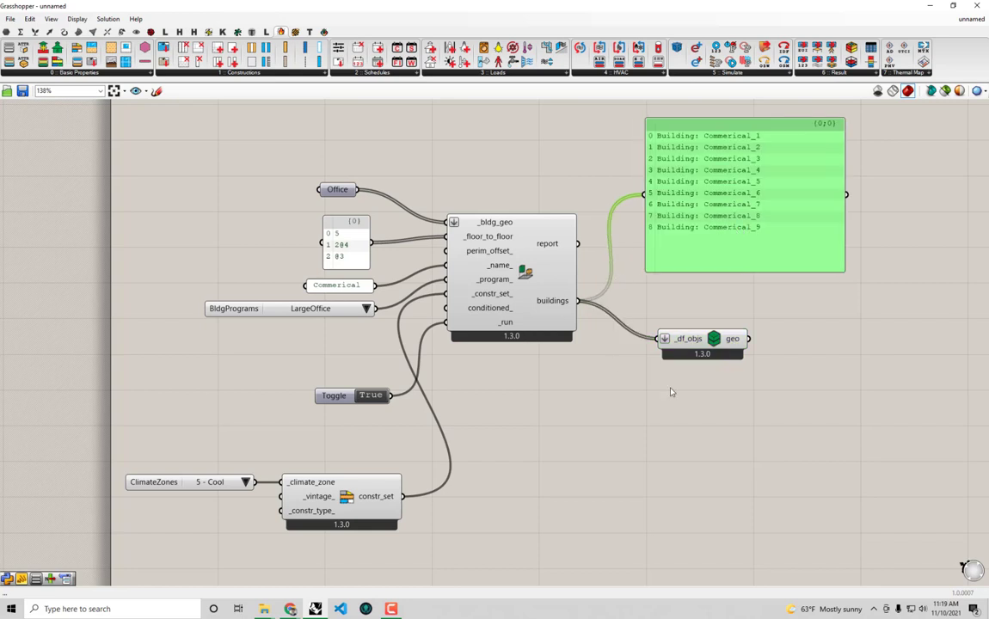
# Group the office building component with its inputs, move the toggle up closer to them and shift the output panel farther away
pyautogui.moveTo(589, 414); pyautogui.dragTo(237, 146)
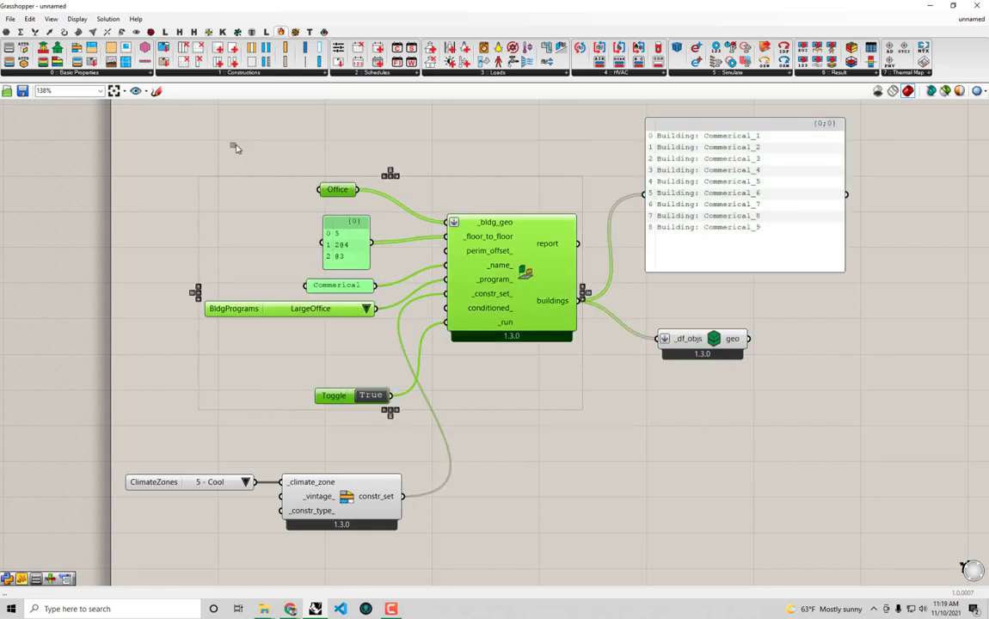
pyautogui.hotkey('ctrl', 'g')
pyautogui.moveTo(315, 183); pyautogui.dragTo(343, 168)
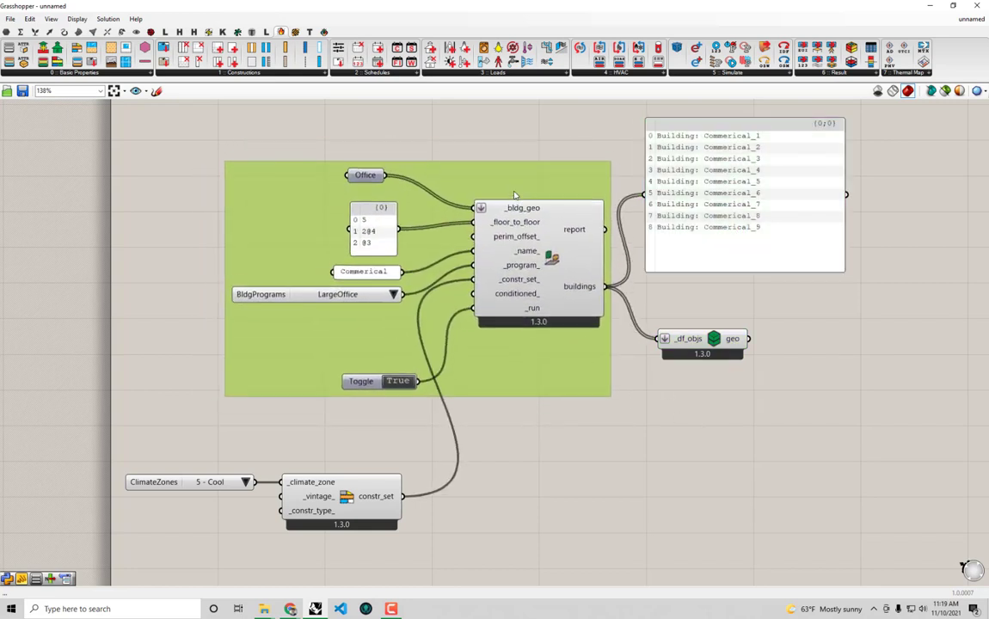
pyautogui.moveTo(729, 226); pyautogui.dragTo(794, 238)
pyautogui.moveTo(364, 381); pyautogui.dragTo(360, 331)
pyautogui.click(525, 343)
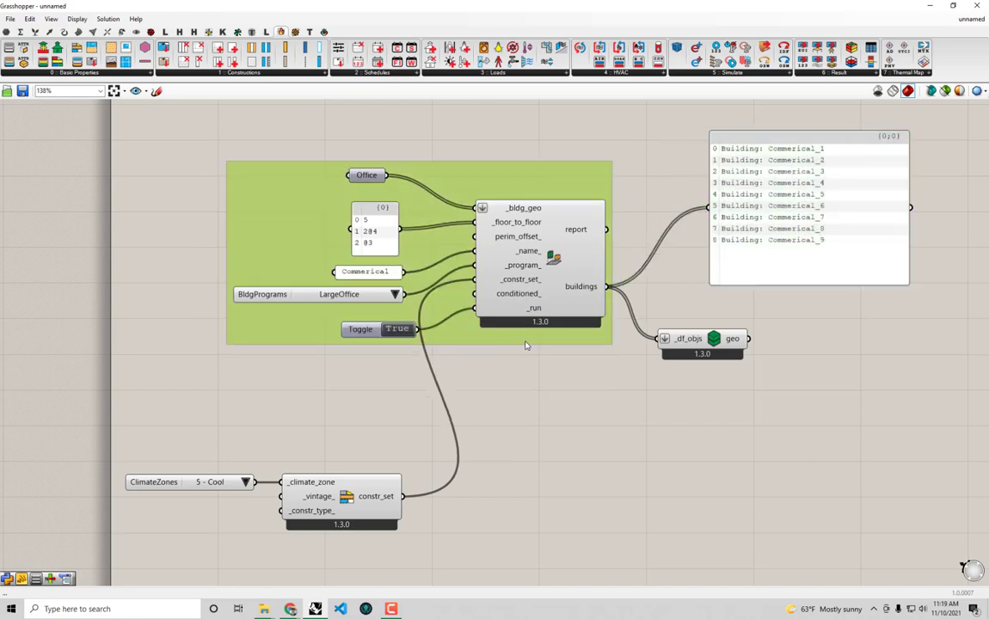
# Place a second Dragonfly building-from-solid component below the construction set and connect the Residential parameter to its _bldg_geo input
pyautogui.click(719, 349)
pyautogui.scroll(-2, 651, 393)
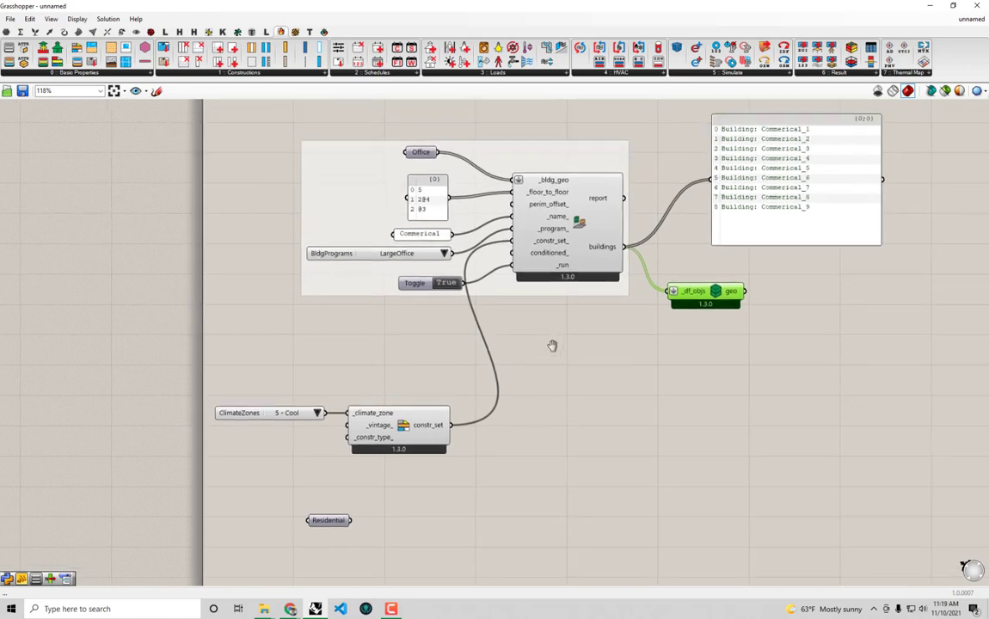
pyautogui.moveTo(382, 444); pyautogui.dragTo(370, 388, button='right')
pyautogui.click(343, 491)
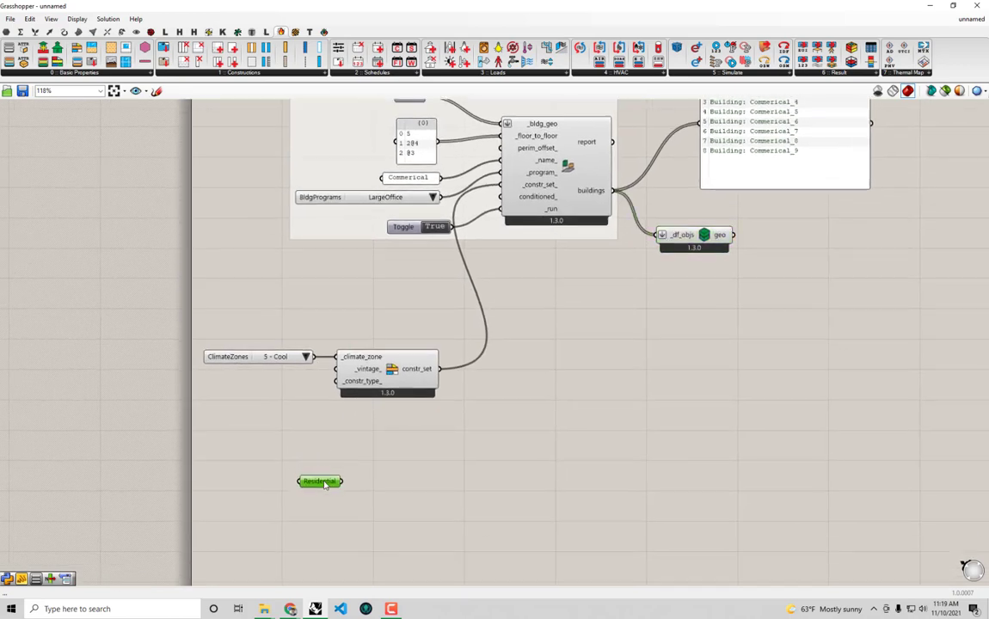
pyautogui.moveTo(441, 483); pyautogui.dragTo(422, 490, button='right')
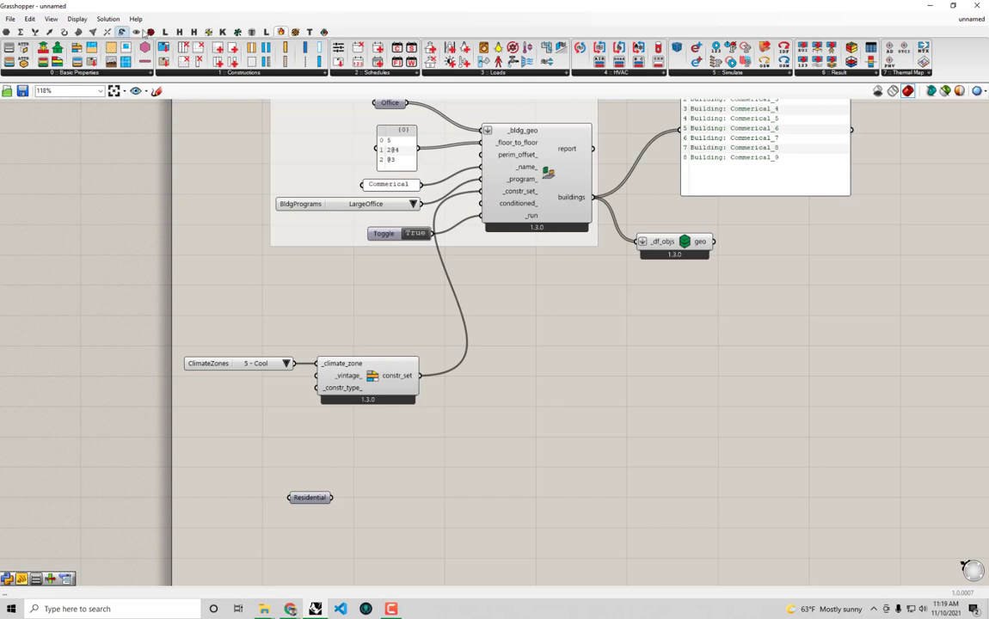
pyautogui.click(237, 32)
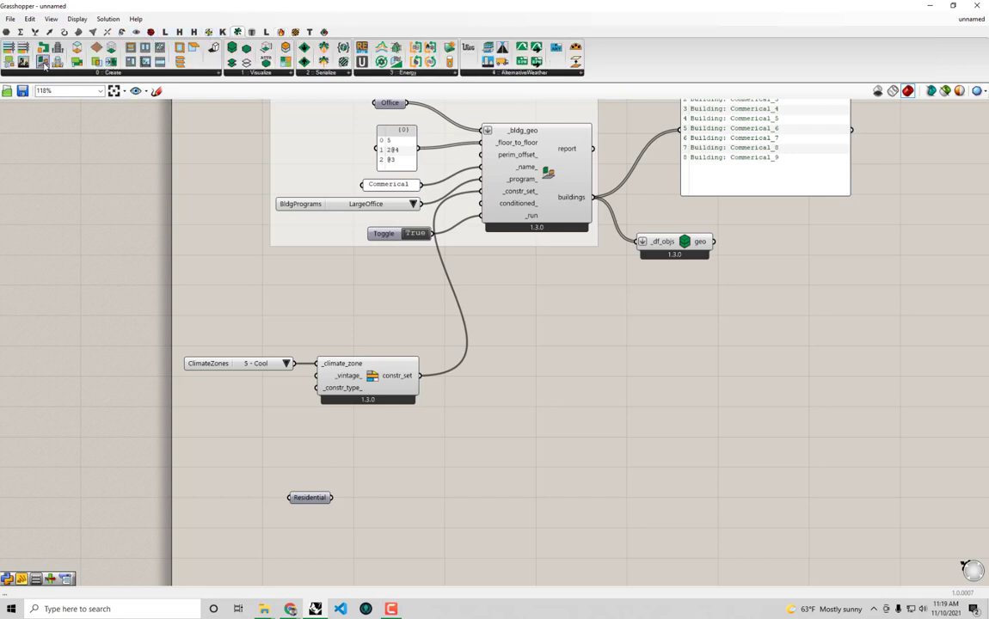
pyautogui.moveTo(43, 63); pyautogui.dragTo(544, 519)
pyautogui.moveTo(542, 519); pyautogui.dragTo(559, 472, button='right')
pyautogui.moveTo(564, 472); pyautogui.dragTo(528, 512)
pyautogui.moveTo(346, 452); pyautogui.dragTo(466, 466)
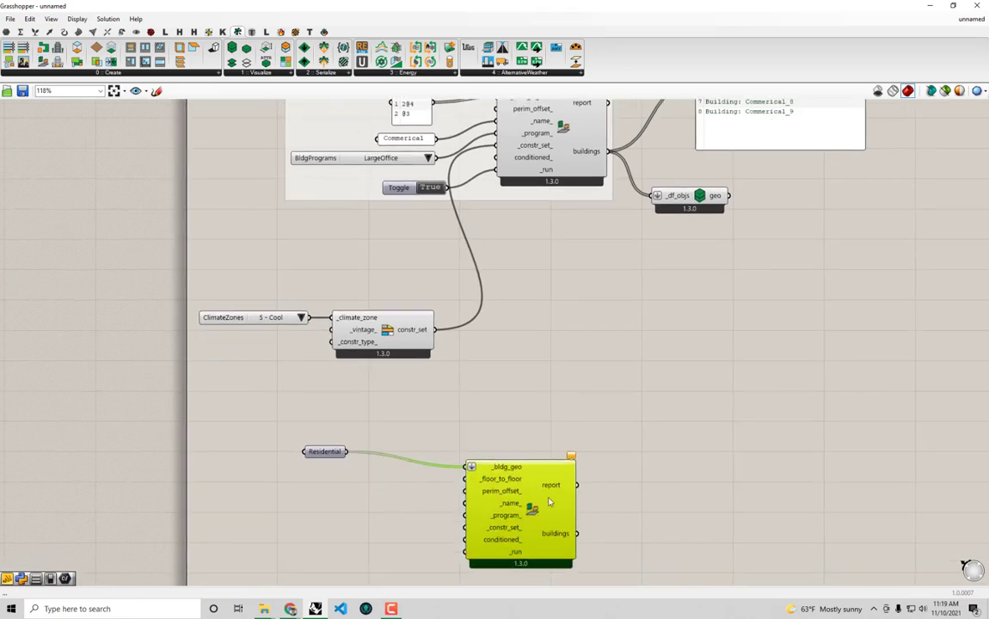
# Dock the Grasshopper window beside the Rhino viewport and examine the office floor-height list and the residential component's _floor_to_floor input
pyautogui.moveTo(598, 485); pyautogui.dragTo(583, 511, button='right')
pyautogui.moveTo(503, 11); pyautogui.dragTo(986, 172)
pyautogui.moveTo(872, 265); pyautogui.dragTo(576, 314, button='right')
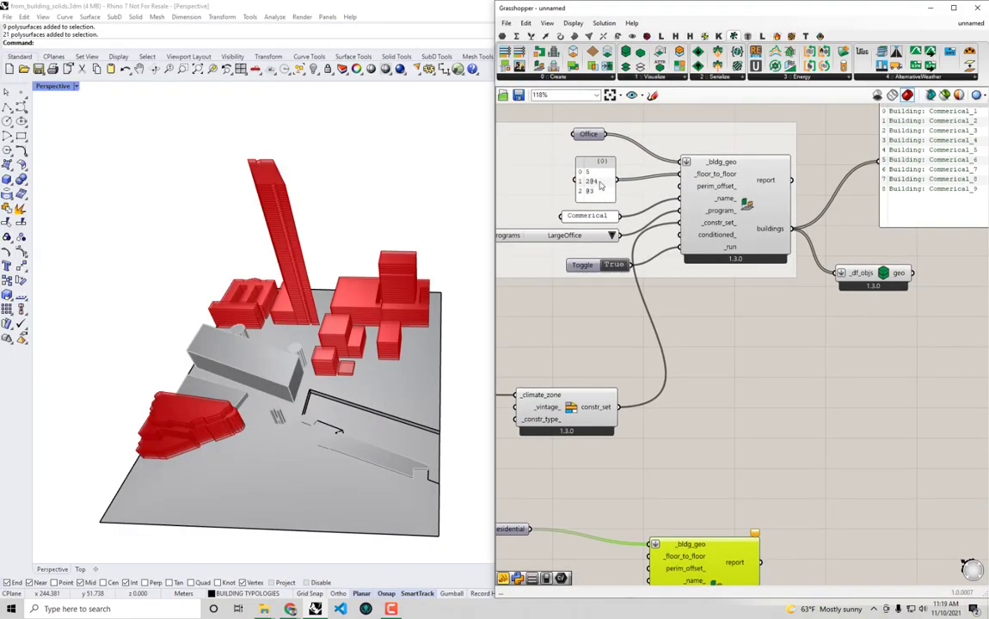
pyautogui.moveTo(741, 378); pyautogui.dragTo(781, 311, button='right')
pyautogui.moveTo(781, 353); pyautogui.dragTo(799, 247, button='right')
pyautogui.scroll(2, 761, 344)
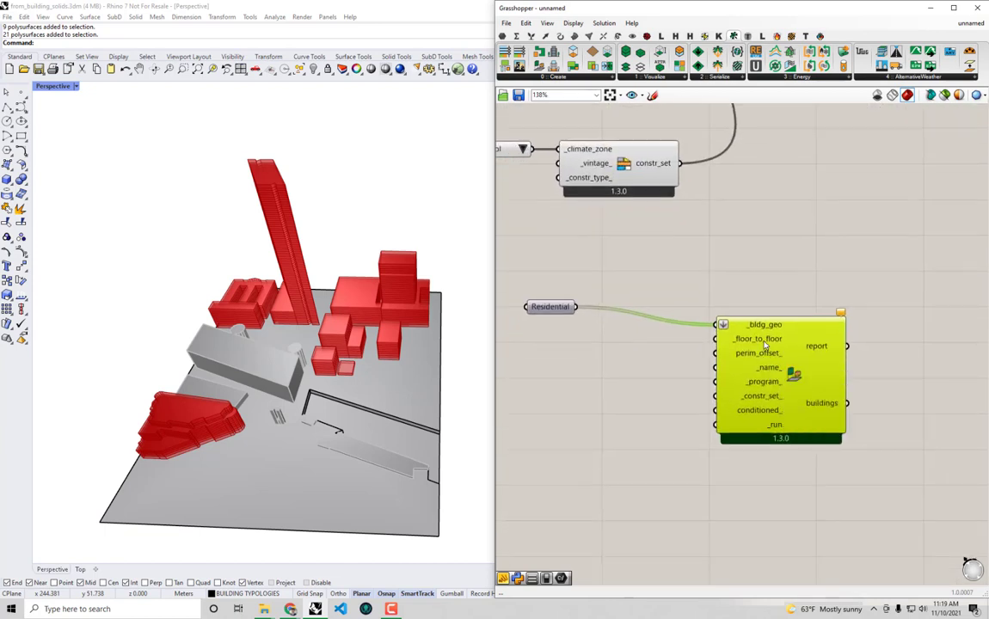
pyautogui.scroll(1, 764, 345)
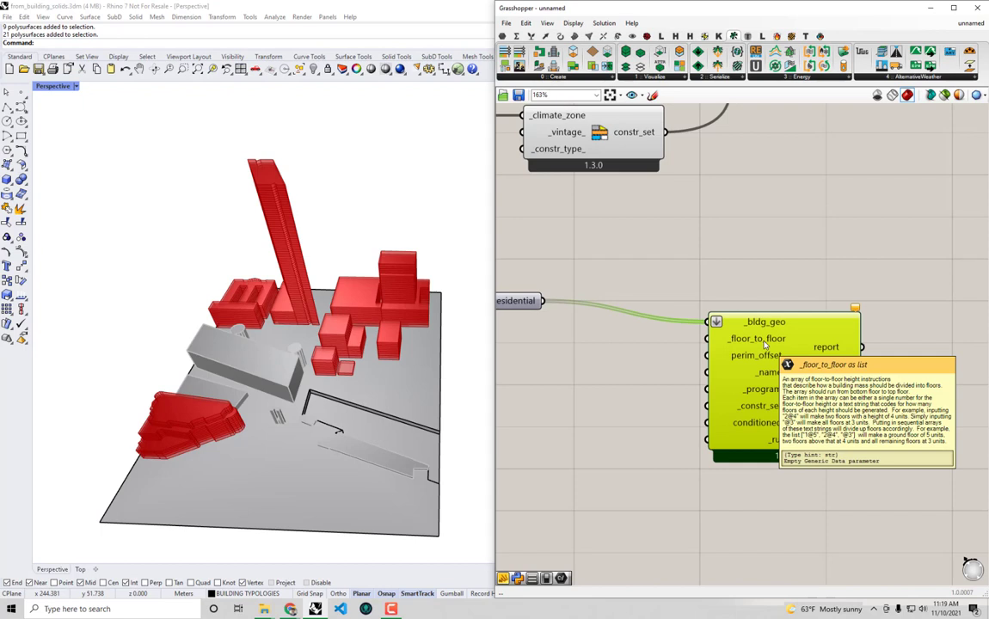
# Add a panel containing @3, connect it to the residential component's _floor_to_floor input and align it beside that input
pyautogui.click(624, 385)
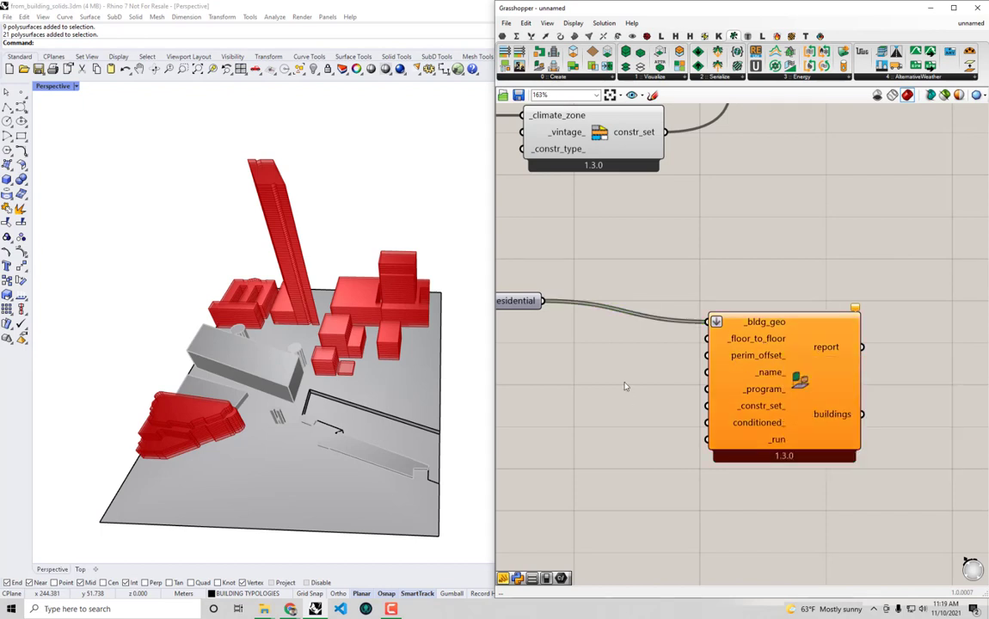
pyautogui.doubleClick(624, 378)
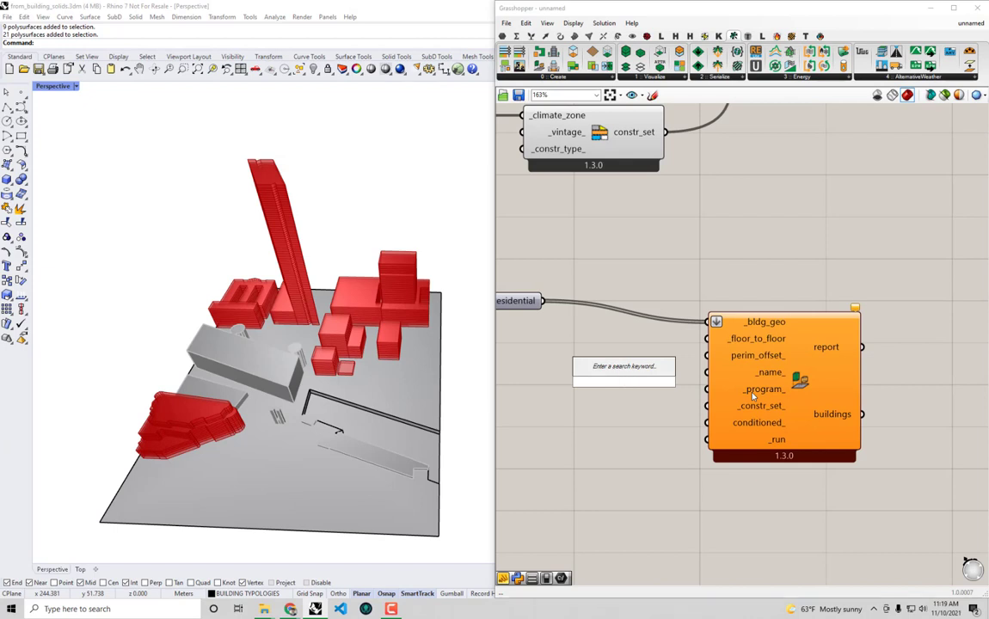
pyautogui.write('"@3')
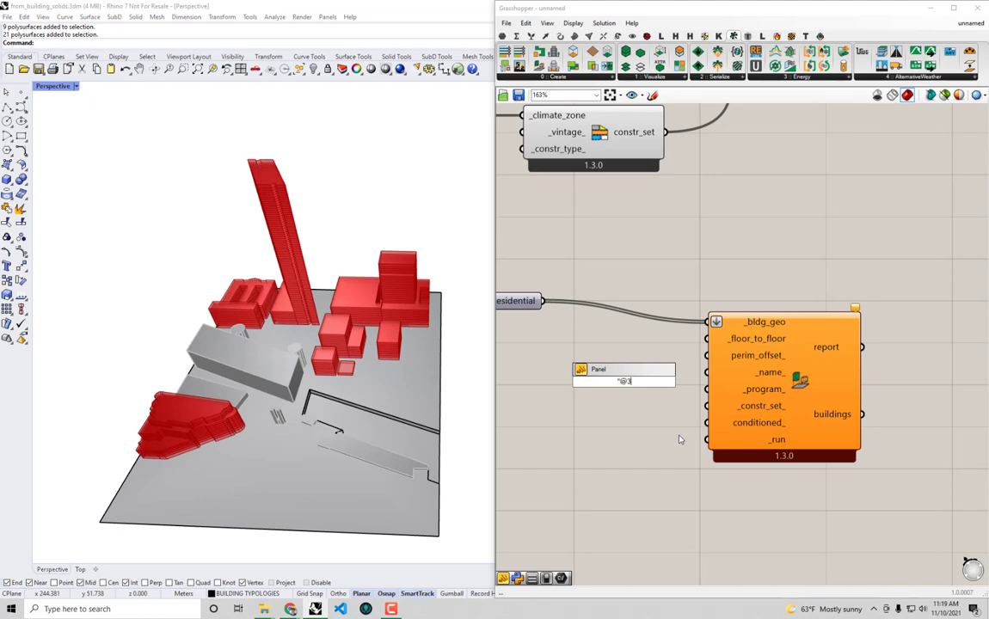
pyautogui.click(678, 439)
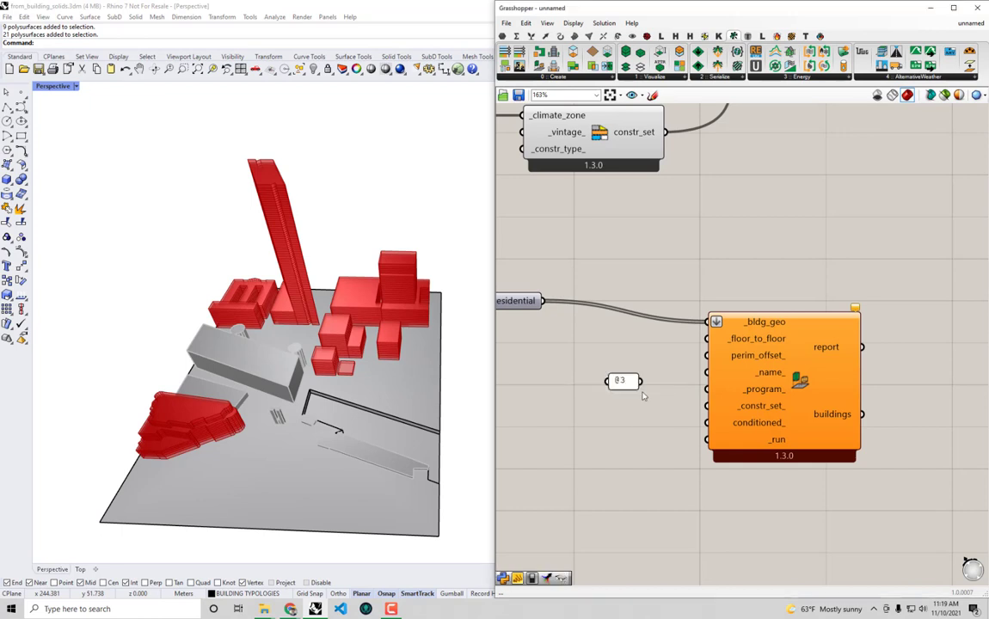
pyautogui.moveTo(639, 380); pyautogui.dragTo(704, 353)
pyautogui.moveTo(619, 380); pyautogui.dragTo(626, 351)
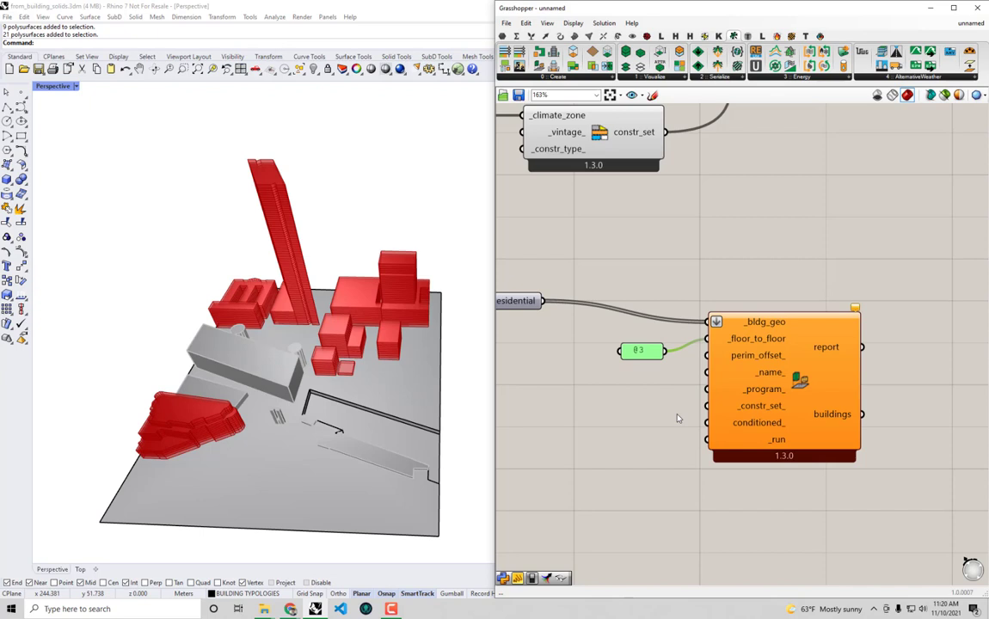
# Add a panel reading Residential, connect it to the residential component's _name_ input and align it beside that input
pyautogui.moveTo(677, 418); pyautogui.dragTo(680, 378, button='right')
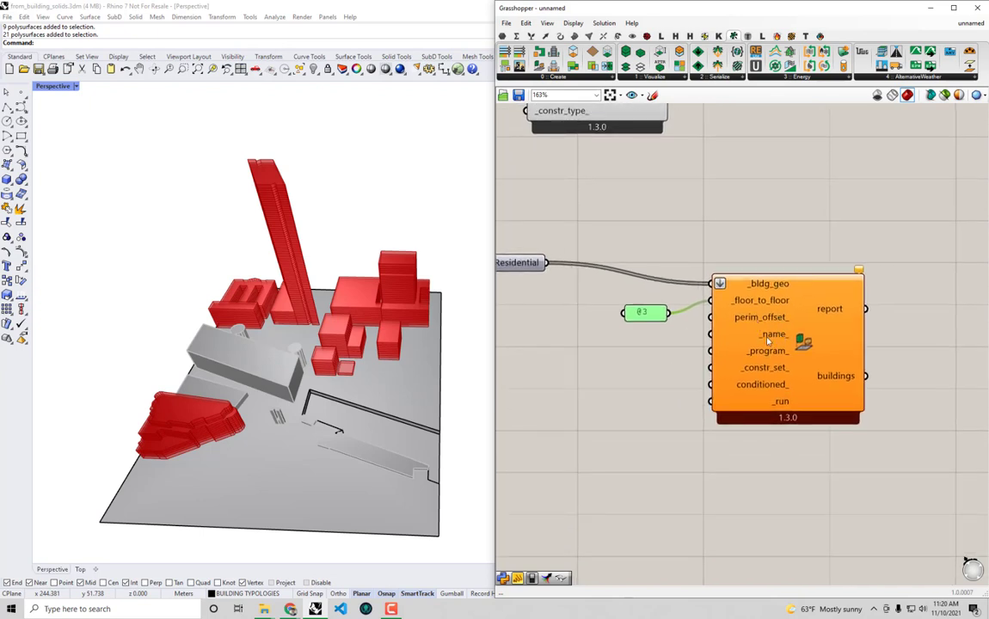
pyautogui.doubleClick(634, 350)
pyautogui.write('"')
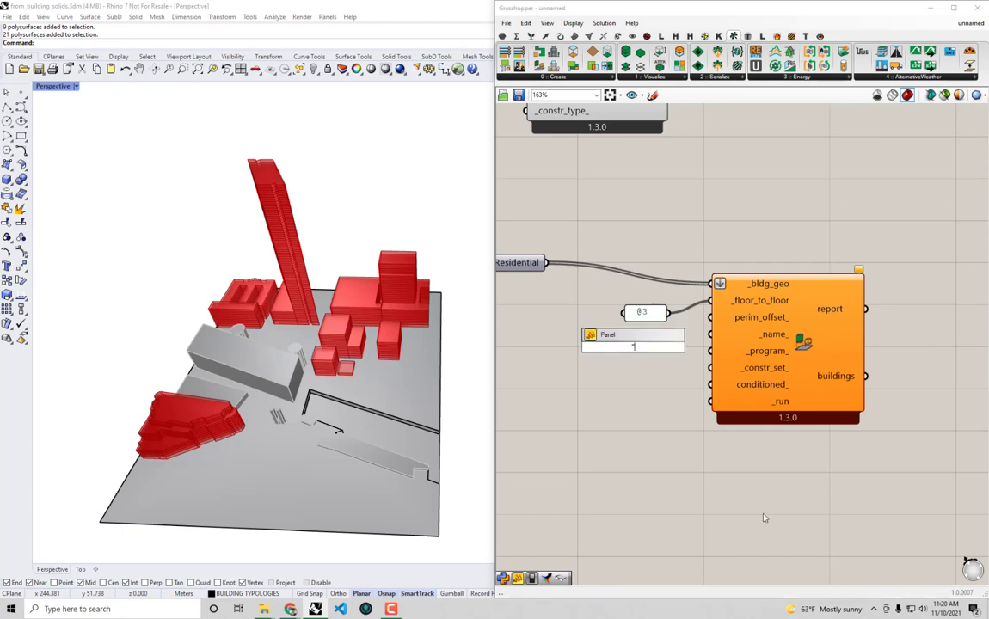
pyautogui.write('Residential')
pyautogui.press('Return')
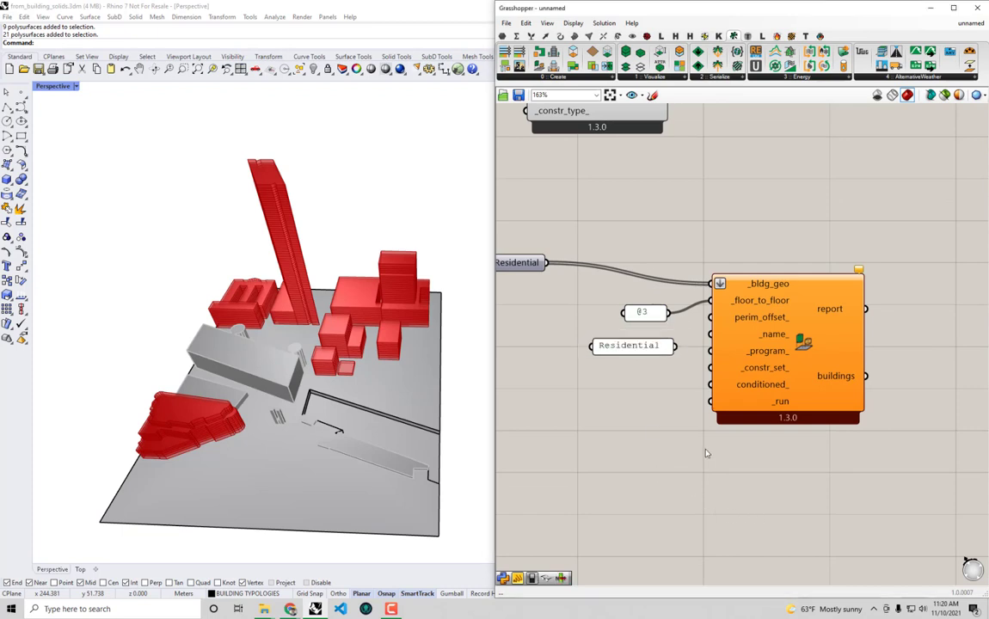
pyautogui.moveTo(676, 345); pyautogui.dragTo(710, 334)
pyautogui.moveTo(651, 345); pyautogui.dragTo(645, 340)
# Compare the office group's Commerical name panel with the building names in its output panel
pyautogui.moveTo(690, 287); pyautogui.dragTo(719, 477, button='right')
pyautogui.scroll(-2, 719, 476)
pyautogui.moveTo(666, 259); pyautogui.dragTo(633, 307, button='right')
pyautogui.click(646, 189)
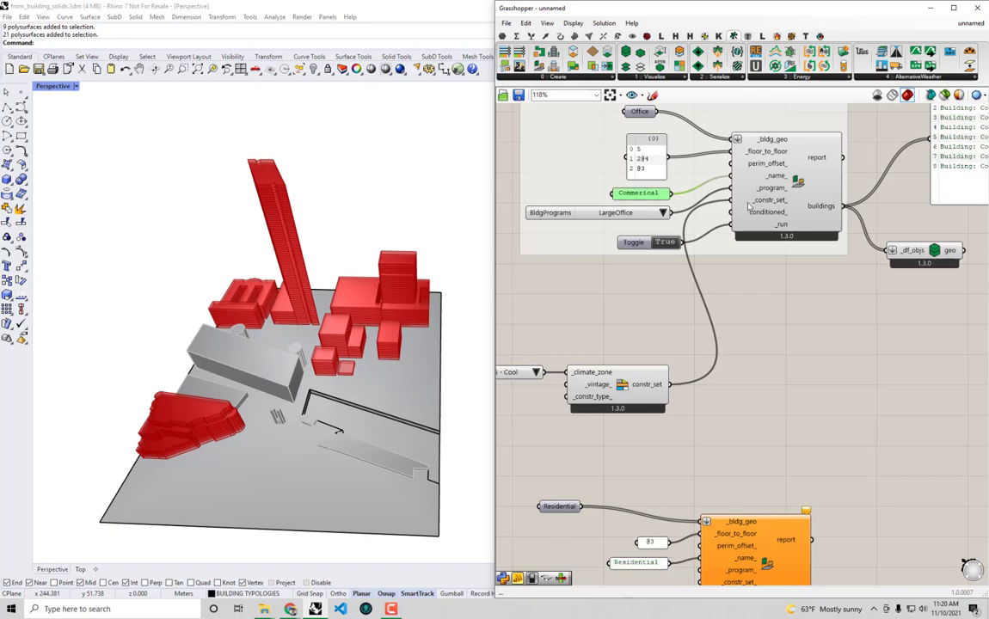
pyautogui.moveTo(748, 201); pyautogui.dragTo(693, 257, button='right')
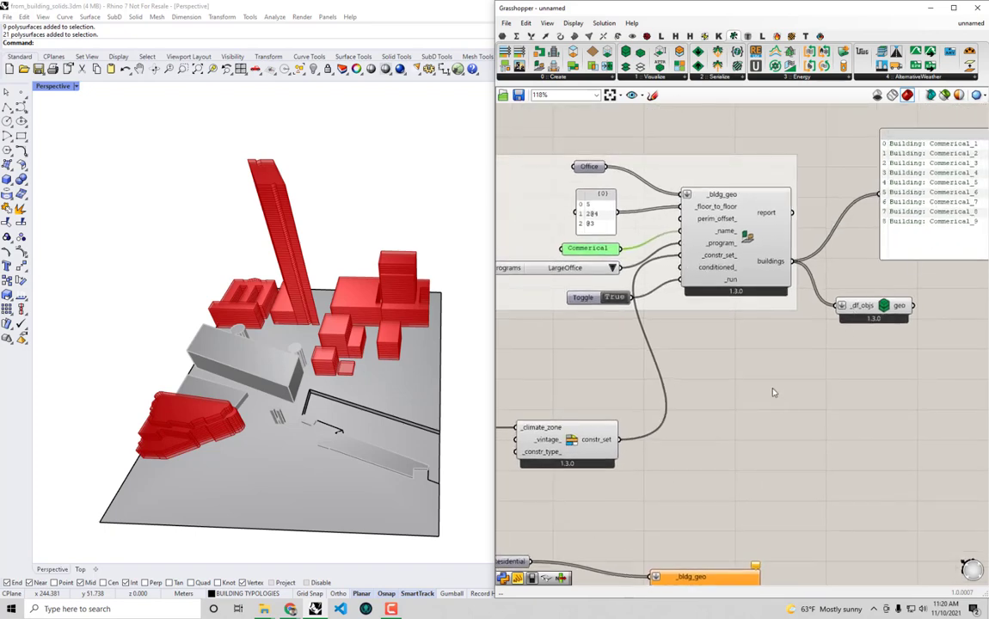
# Place a copy of the office group's BldgPrograms list beside the residential component and set it to MidriseApartment
pyautogui.moveTo(714, 458); pyautogui.dragTo(800, 327, button='right')
pyautogui.click(597, 138)
pyautogui.hotkey('ctrl', 'c')
pyautogui.hotkey('ctrl', 'v')
pyautogui.moveTo(596, 138); pyautogui.dragTo(566, 306)
pyautogui.moveTo(601, 184); pyautogui.dragTo(604, 513)
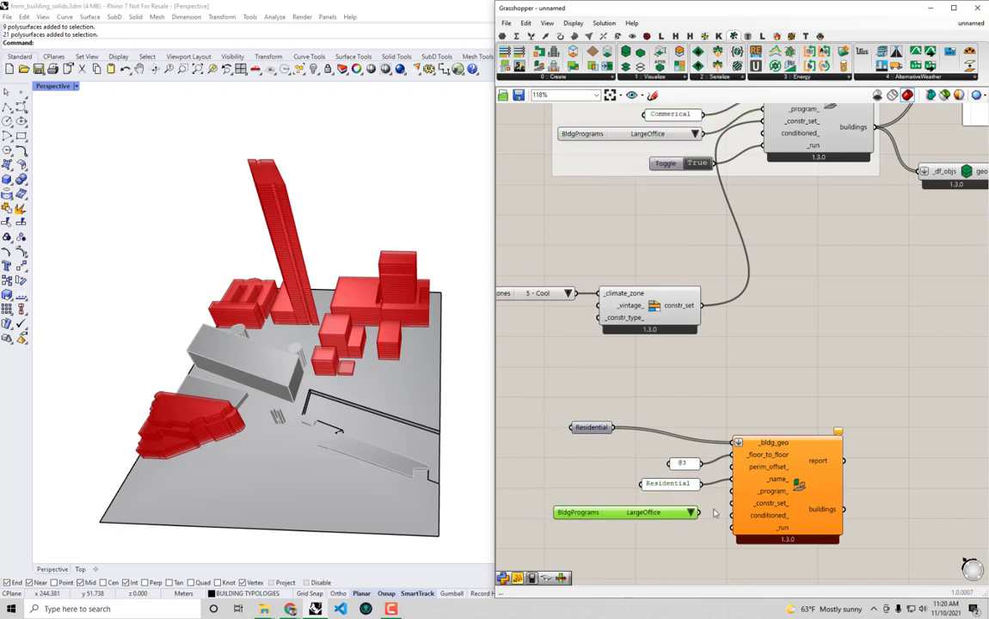
pyautogui.click(689, 513)
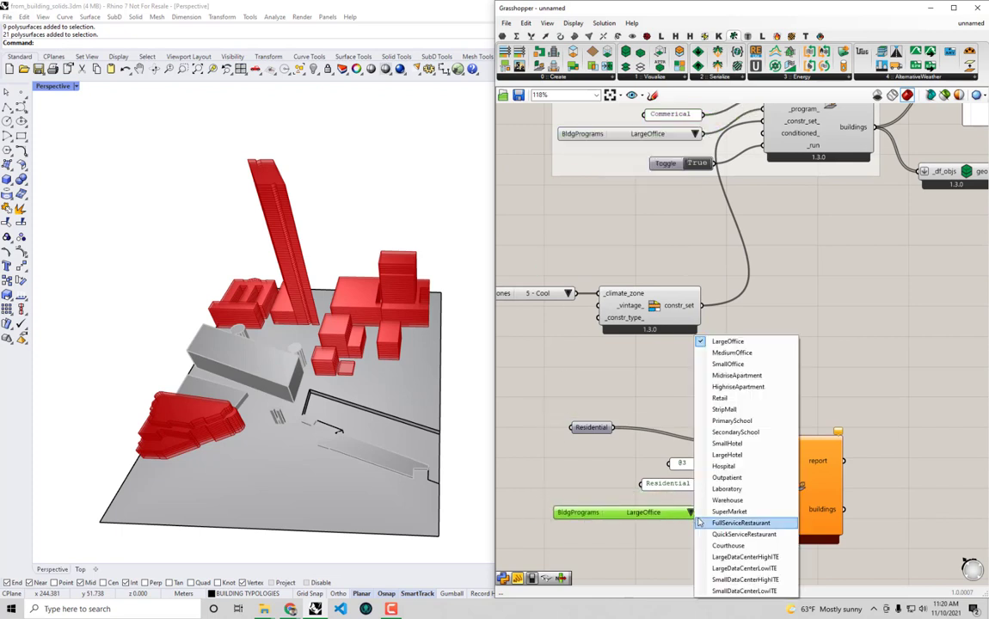
pyautogui.click(745, 376)
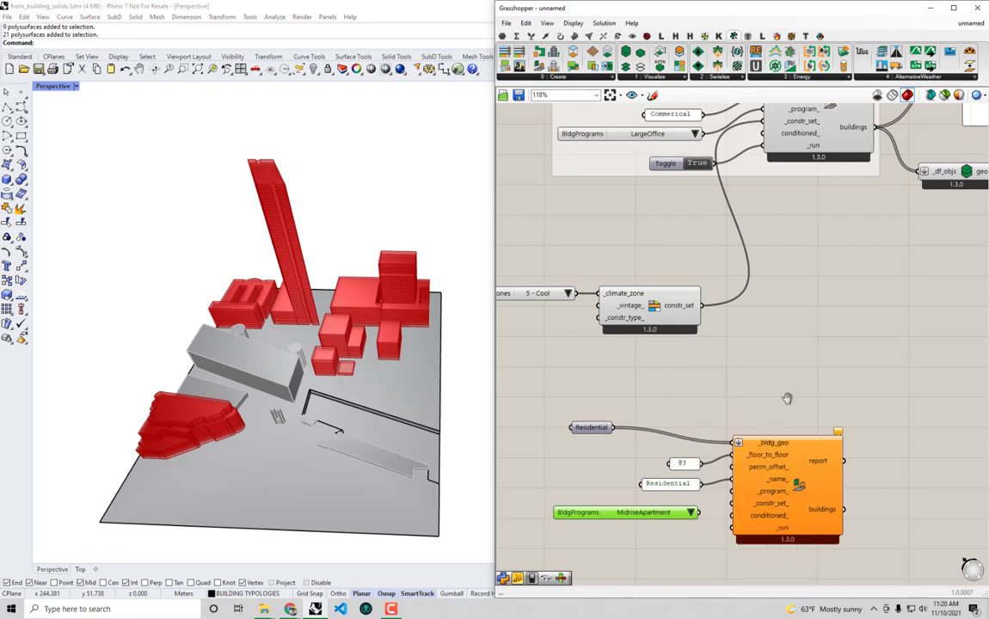
# Connect the MidriseApartment program list to the residential component's _program_ input
pyautogui.moveTo(772, 456); pyautogui.dragTo(802, 381, button='right')
pyautogui.scroll(2, 785, 459)
pyautogui.moveTo(660, 435); pyautogui.dragTo(751, 398)
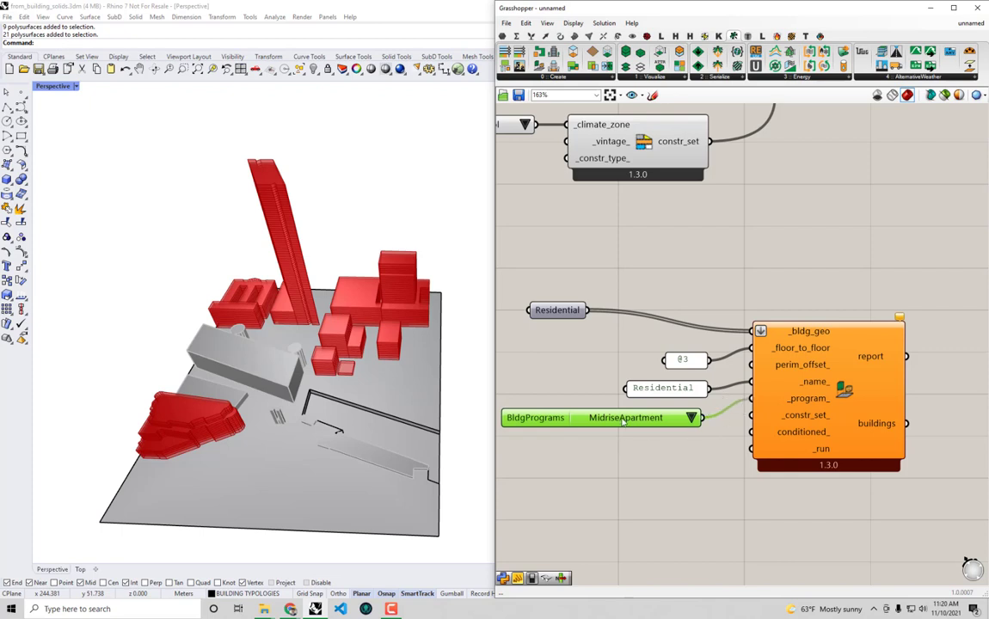
pyautogui.moveTo(632, 423); pyautogui.dragTo(646, 408, button='right')
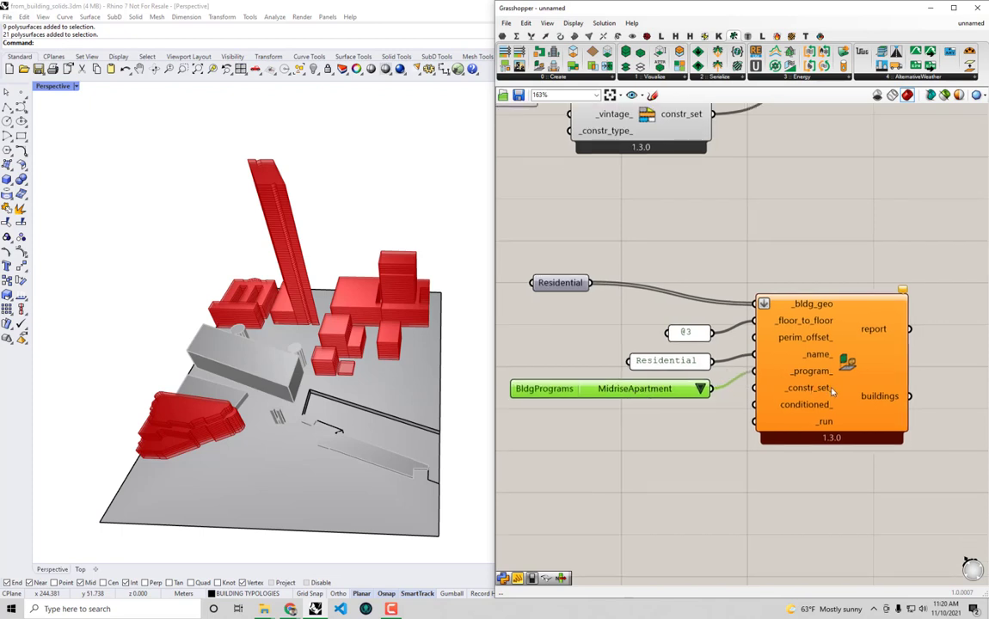
# Connect the climate-zone component's constr_set output to the residential component's _constr_set_ input and adjust the residential component's placement
pyautogui.moveTo(811, 378); pyautogui.dragTo(794, 418, button='right')
pyautogui.scroll(-1, 794, 418)
pyautogui.moveTo(773, 294); pyautogui.dragTo(851, 316, button='right')
pyautogui.moveTo(787, 207); pyautogui.dragTo(824, 440)
pyautogui.moveTo(886, 456); pyautogui.dragTo(774, 453, button='right')
pyautogui.moveTo(773, 453); pyautogui.dragTo(793, 454)
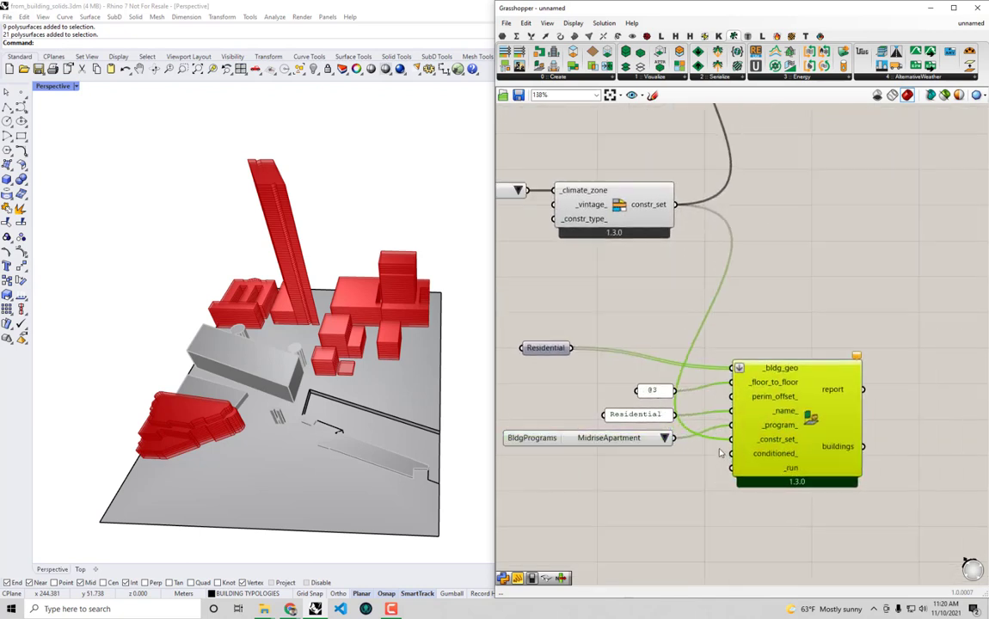
pyautogui.scroll(-1, 687, 400)
pyautogui.moveTo(726, 219); pyautogui.dragTo(720, 253, button='right')
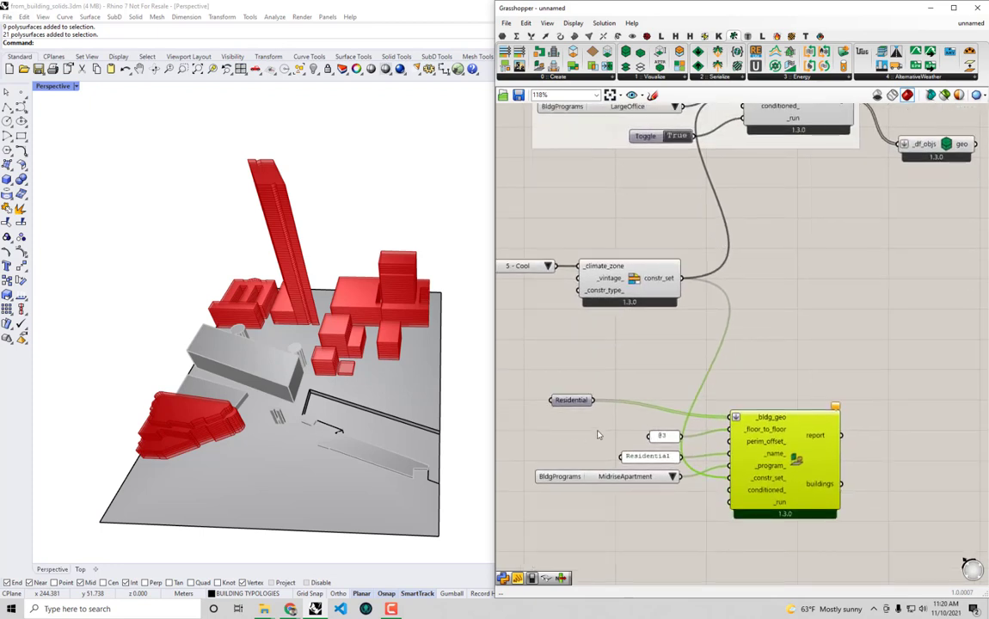
# Move the Residential geometry parameter closer to the residential component, above the @3 panel
pyautogui.click(660, 415)
pyautogui.moveTo(692, 373); pyautogui.dragTo(695, 331, button='right')
pyautogui.moveTo(766, 441); pyautogui.dragTo(777, 478, button='right')
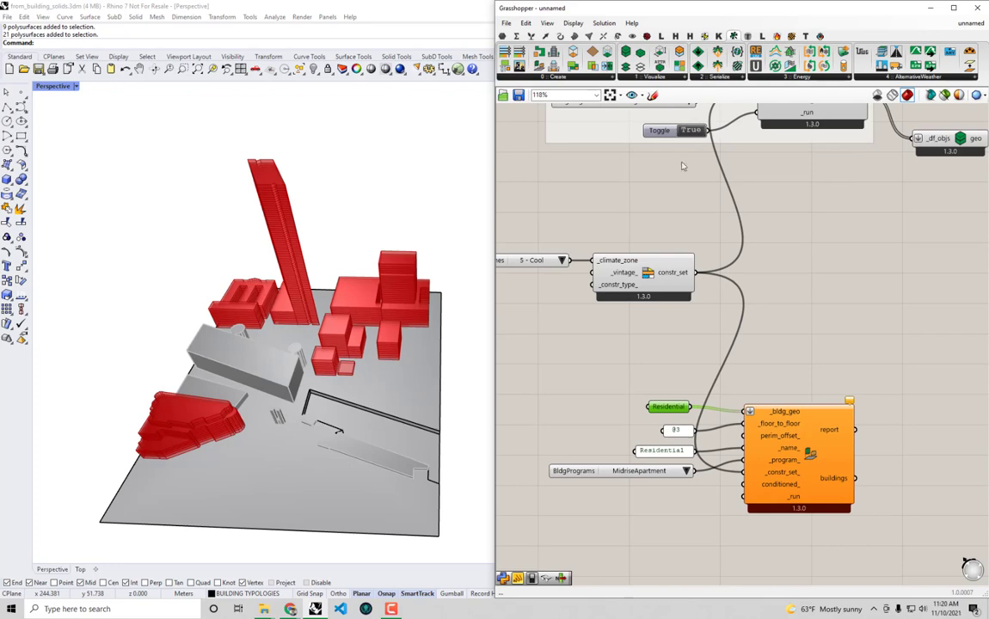
# Place a copy of the office group's True toggle below the residential inputs and connect it to the residential component's _run input
pyautogui.click(659, 130)
pyautogui.hotkey('ctrl', 'v')
pyautogui.moveTo(665, 143); pyautogui.dragTo(670, 514)
pyautogui.moveTo(827, 154); pyautogui.dragTo(799, 319, button='right')
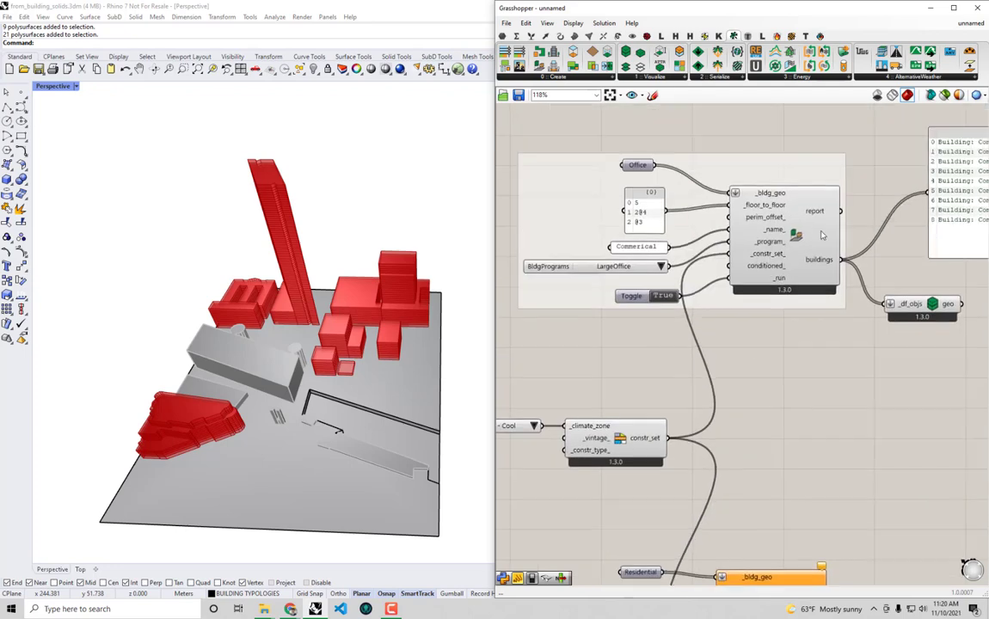
pyautogui.moveTo(775, 360); pyautogui.dragTo(790, 199, button='right')
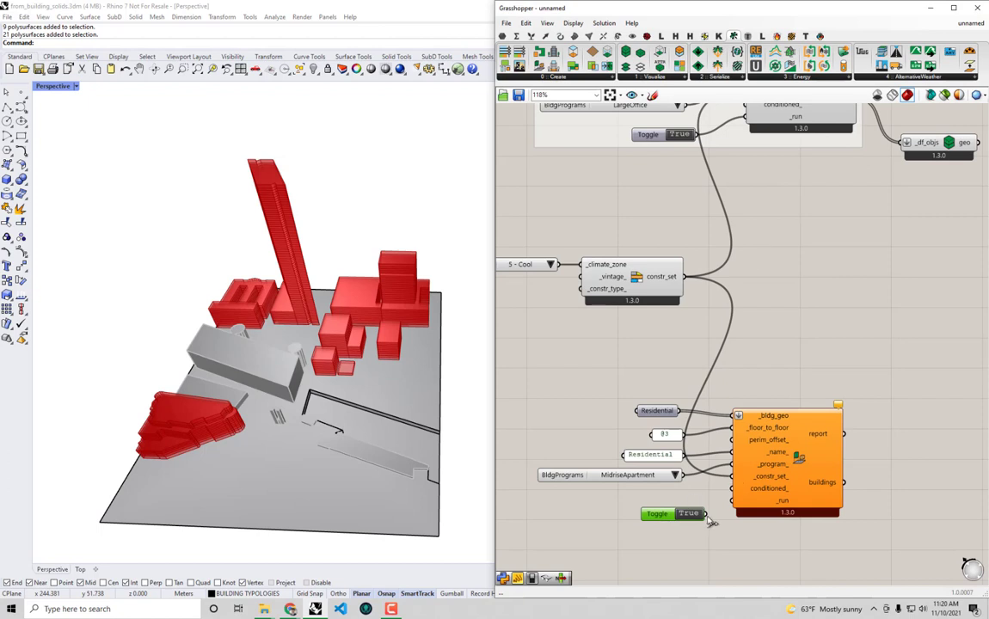
pyautogui.moveTo(706, 514); pyautogui.dragTo(732, 500)
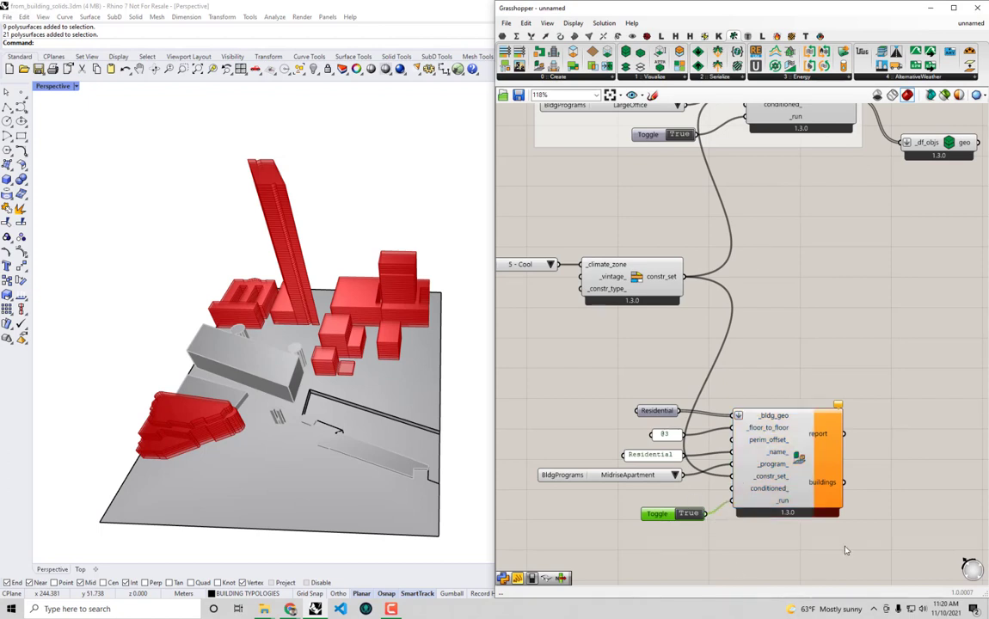
# Move the office buildings' output panel and geometry visualization component down beside the residential component
pyautogui.moveTo(814, 518); pyautogui.dragTo(731, 521, button='right')
pyautogui.scroll(-1, 827, 311)
pyautogui.moveTo(864, 282); pyautogui.dragTo(841, 322, button='right')
pyautogui.moveTo(903, 303); pyautogui.dragTo(808, 133)
pyautogui.moveTo(884, 203); pyautogui.dragTo(922, 466)
pyautogui.moveTo(801, 563); pyautogui.dragTo(761, 531, button='right')
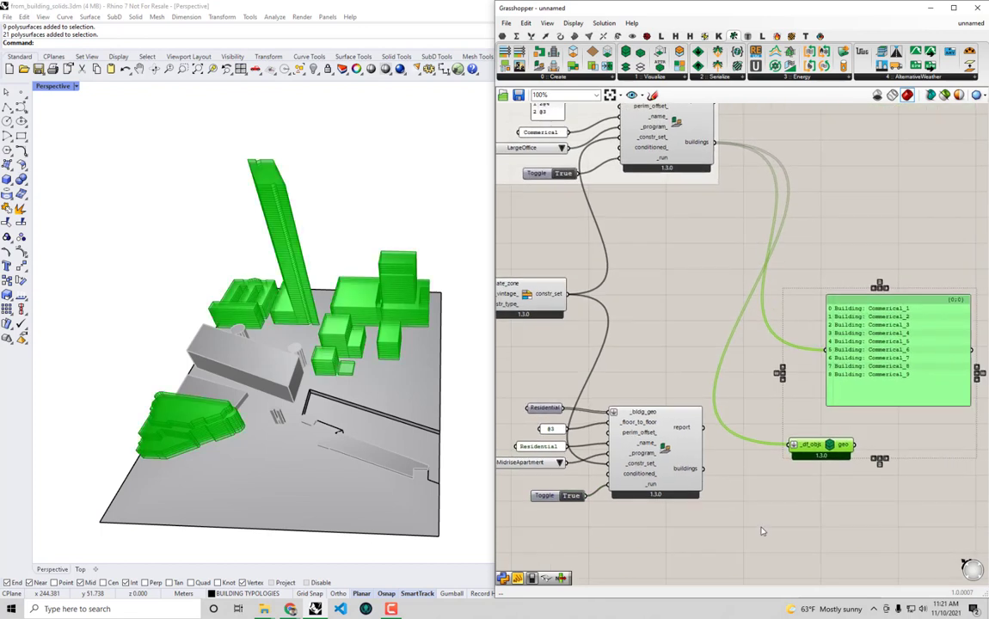
# Connect the residential component's buildings output to the output panel and the geometry visualization component in place of the office buildings
pyautogui.click(762, 531)
pyautogui.keyDown('shift'); pyautogui.moveTo(703, 469); pyautogui.dragTo(825, 351); pyautogui.keyUp('shift')
pyautogui.moveTo(820, 450); pyautogui.dragTo(838, 454)
pyautogui.moveTo(705, 470); pyautogui.dragTo(849, 484)
pyautogui.moveTo(908, 352); pyautogui.dragTo(884, 367)
pyautogui.moveTo(925, 368); pyautogui.dragTo(908, 313, button='right')
pyautogui.moveTo(819, 366); pyautogui.dragTo(841, 349, button='right')
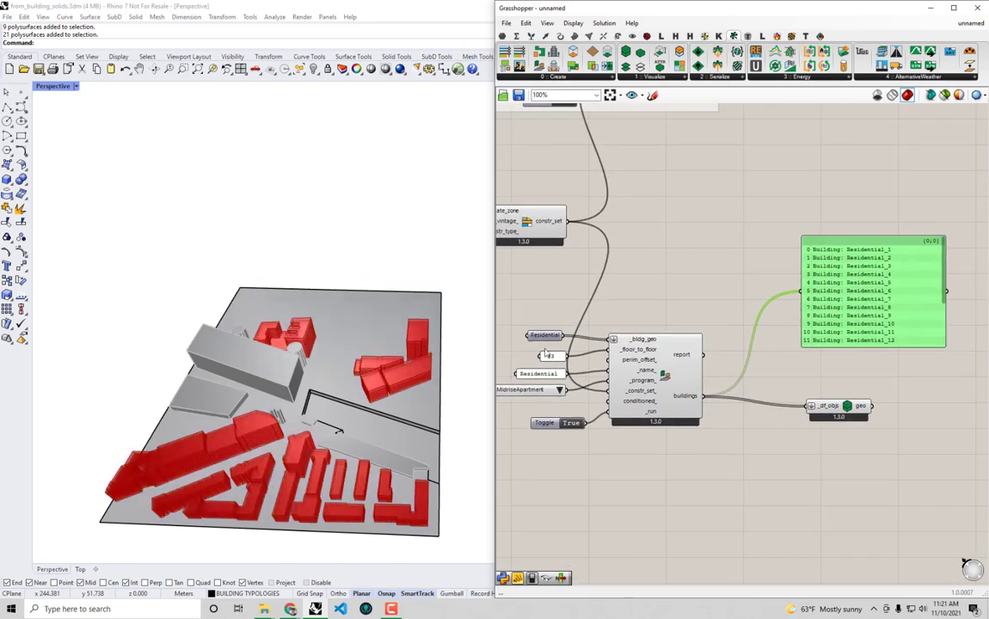
# Examine the residential building names in the output panel and the floor divisions of the residential preview geometry in Rhino
pyautogui.moveTo(547, 337)
pyautogui.moveTo(945, 288)
pyautogui.mouseDown()
pyautogui.moveTo(945, 343)
pyautogui.moveTo(945, 277)
pyautogui.mouseUp()
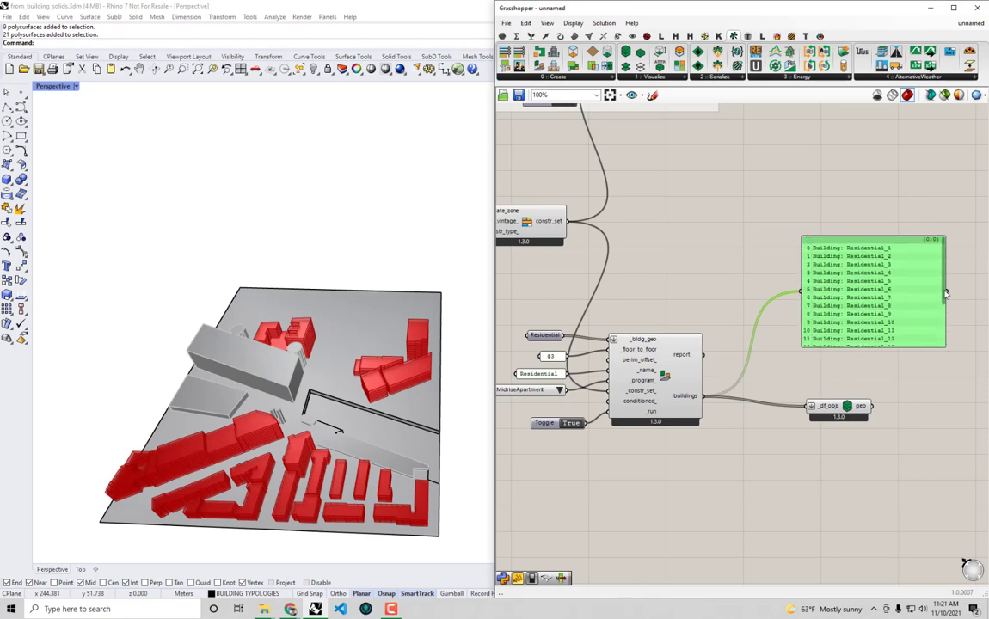
pyautogui.click(833, 409)
pyautogui.scroll(5, 276, 408)
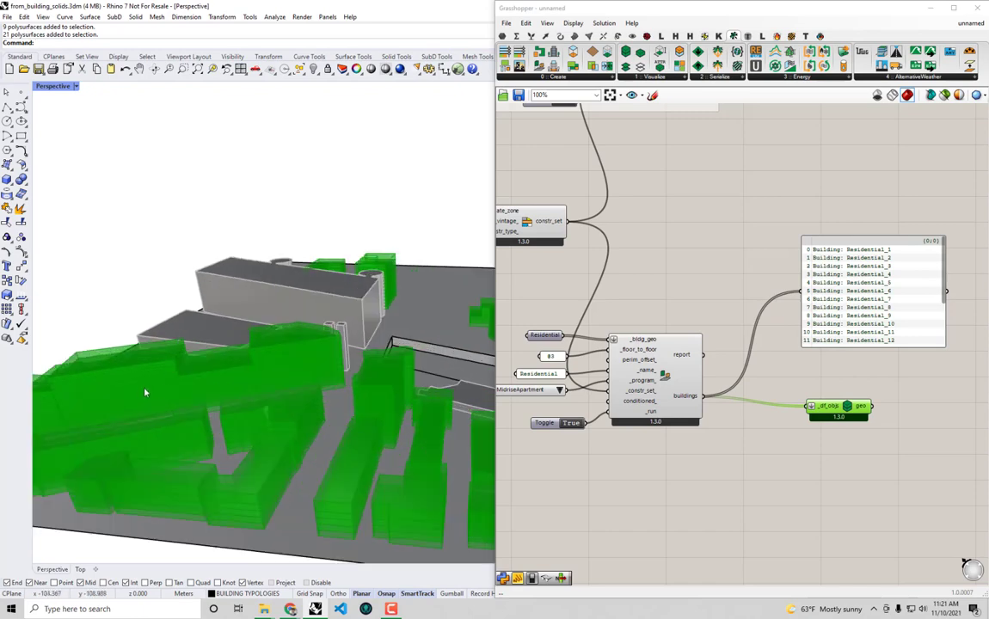
pyautogui.scroll(10, 144, 393)
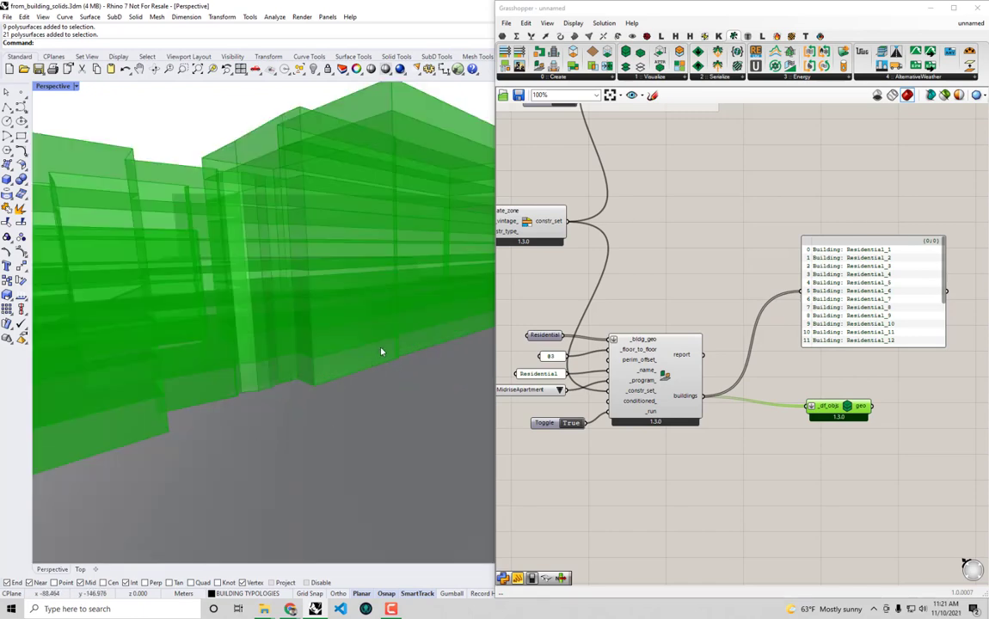
pyautogui.scroll(-10, 314, 387)
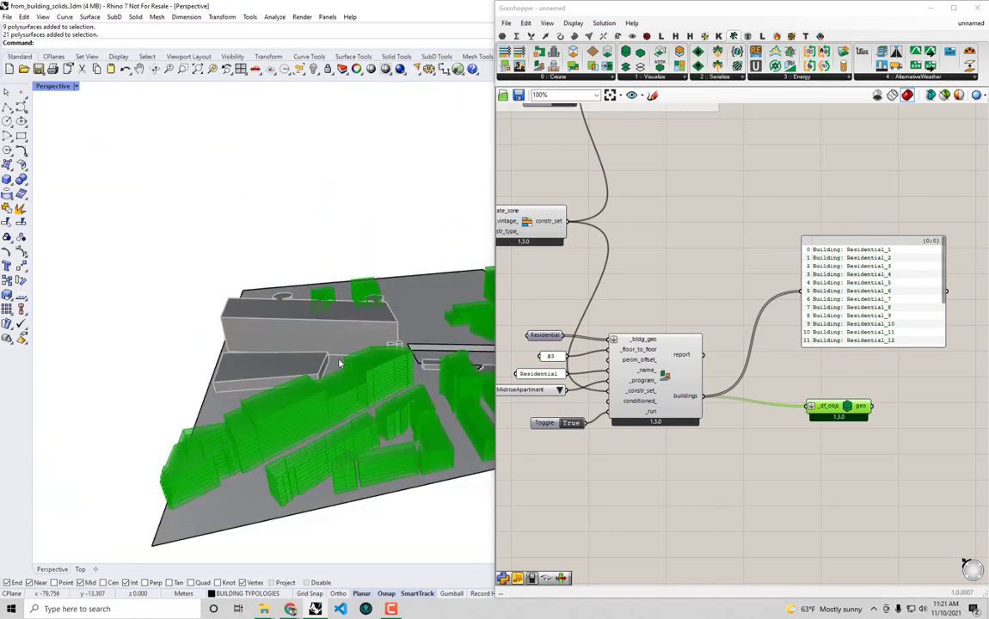
pyautogui.scroll(-1, 315, 398)
pyautogui.click(660, 238)
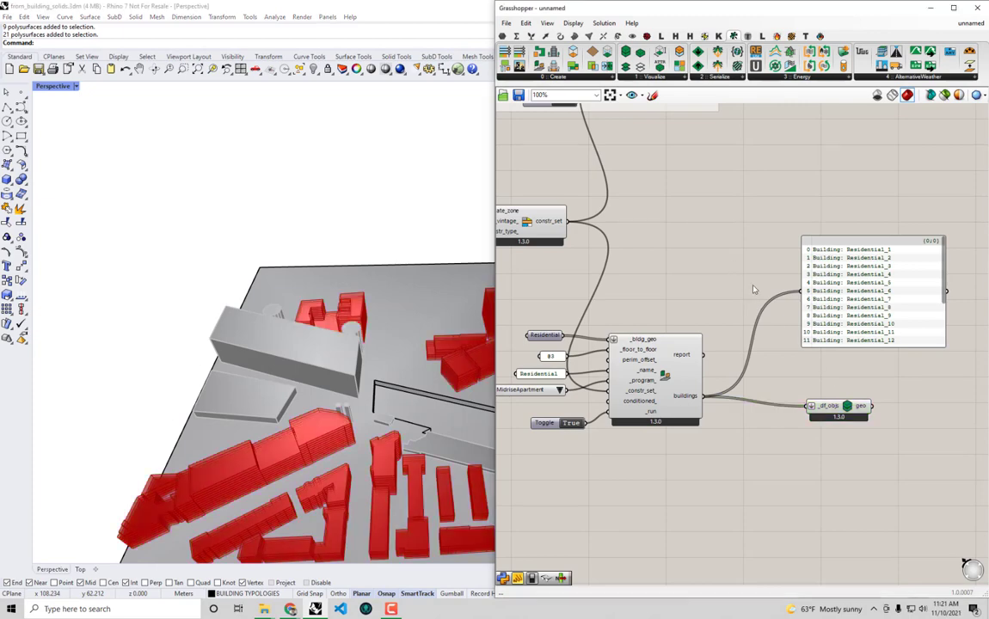
# Maximize the Grasshopper window and delete the buildings output panel and the geometry visualization component
pyautogui.doubleClick(777, 9)
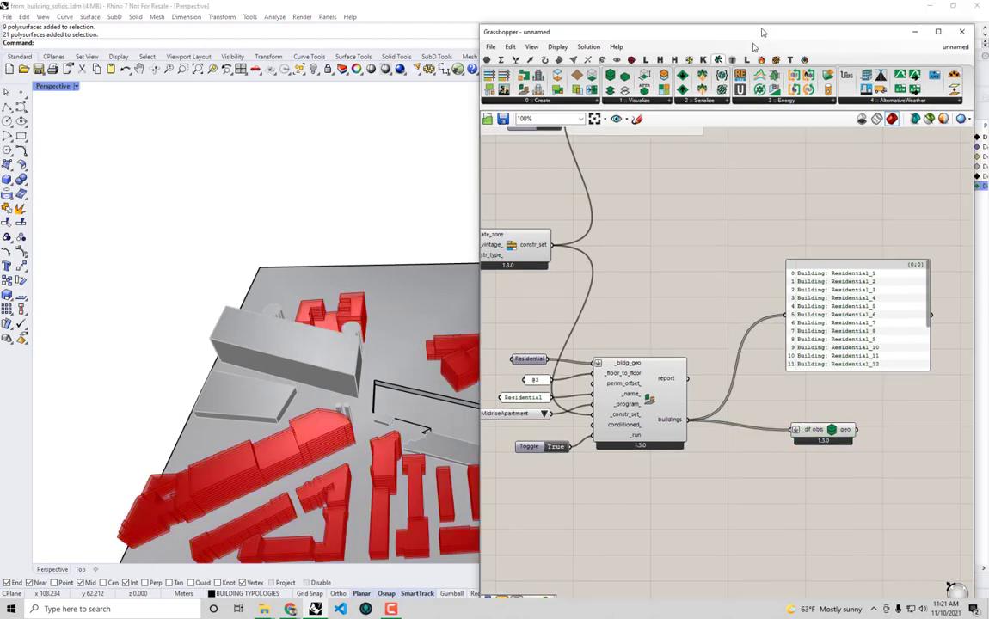
pyautogui.scroll(-2, 666, 129)
pyautogui.moveTo(636, 217); pyautogui.dragTo(705, 372, button='right')
pyautogui.moveTo(597, 522); pyautogui.dragTo(494, 402)
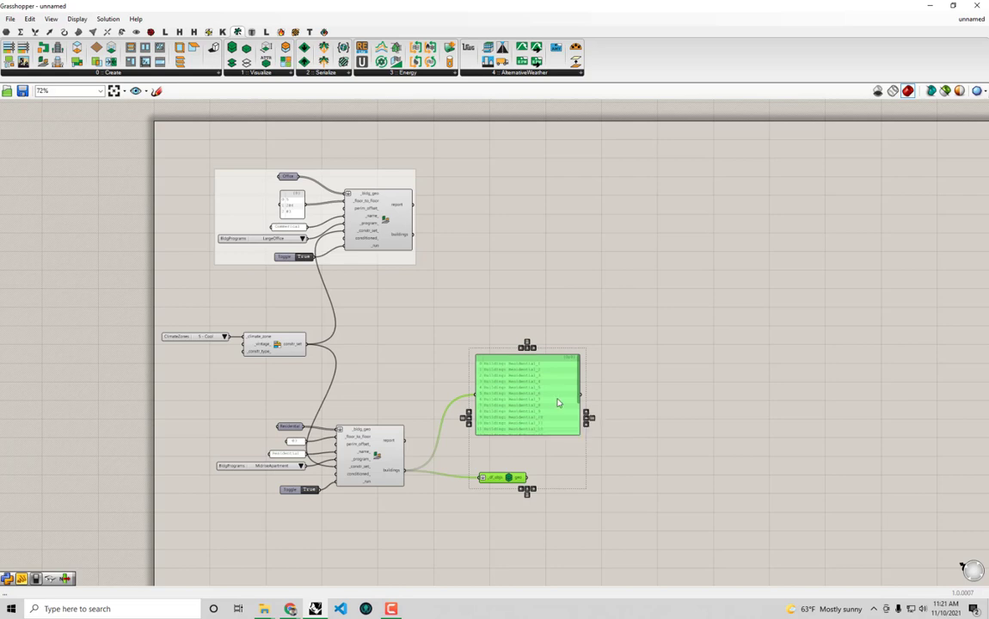
pyautogui.press('Delete')
# Add a DF Model component to the canvas and connect the office component's buildings output to its _buildings input
pyautogui.scroll(2, 525, 373)
pyautogui.moveTo(546, 386); pyautogui.dragTo(497, 361, button='right')
pyautogui.moveTo(421, 188); pyautogui.dragTo(436, 192, button='right')
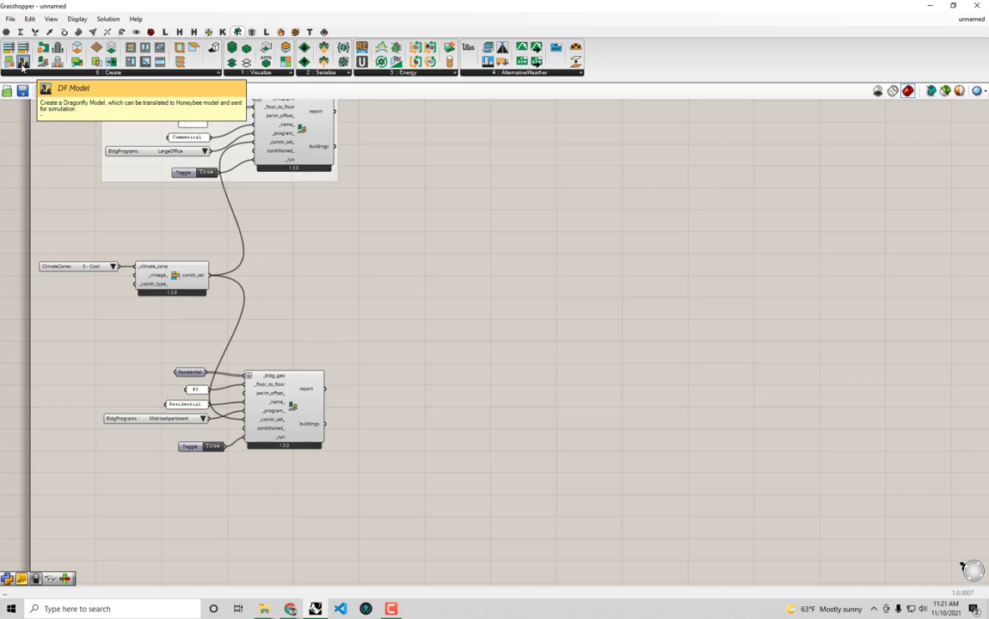
pyautogui.click(22, 65)
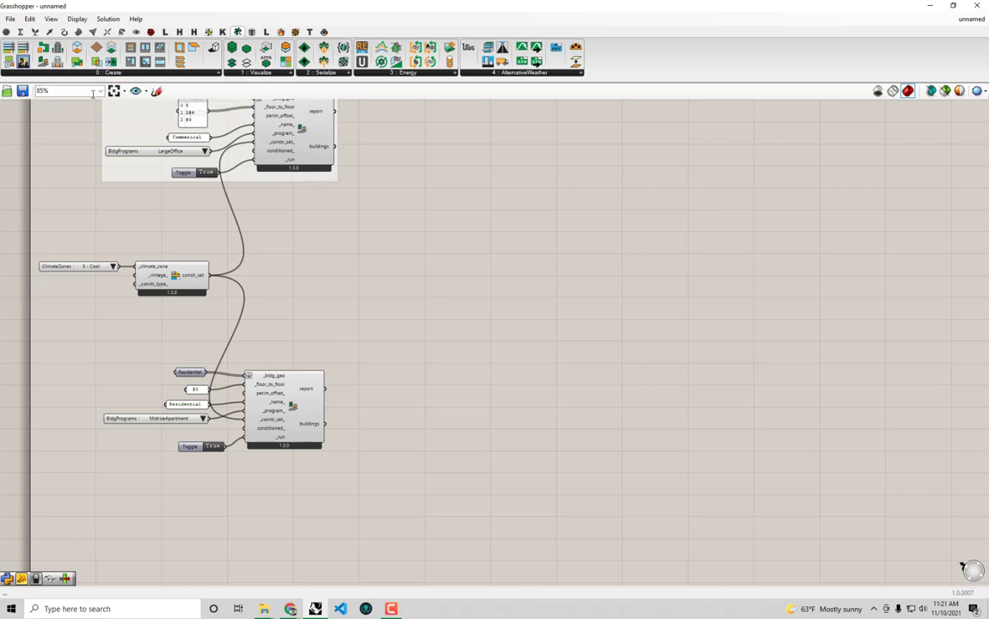
pyautogui.click(545, 283)
pyautogui.scroll(1, 435, 224)
pyautogui.moveTo(457, 224); pyautogui.dragTo(486, 260, button='right')
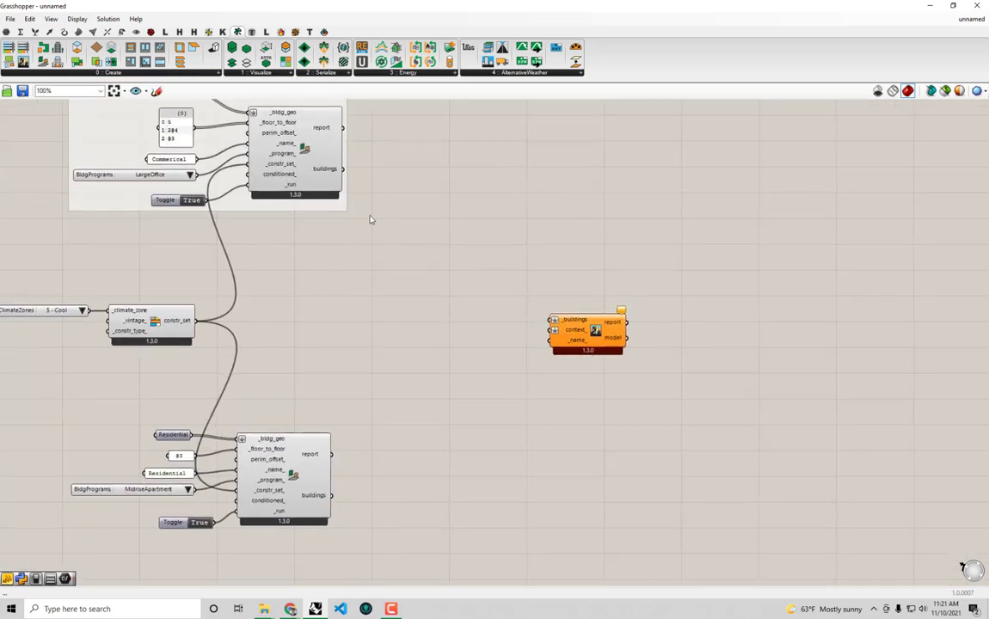
pyautogui.moveTo(344, 169); pyautogui.dragTo(551, 320)
pyautogui.moveTo(498, 291); pyautogui.dragTo(594, 337, button='right')
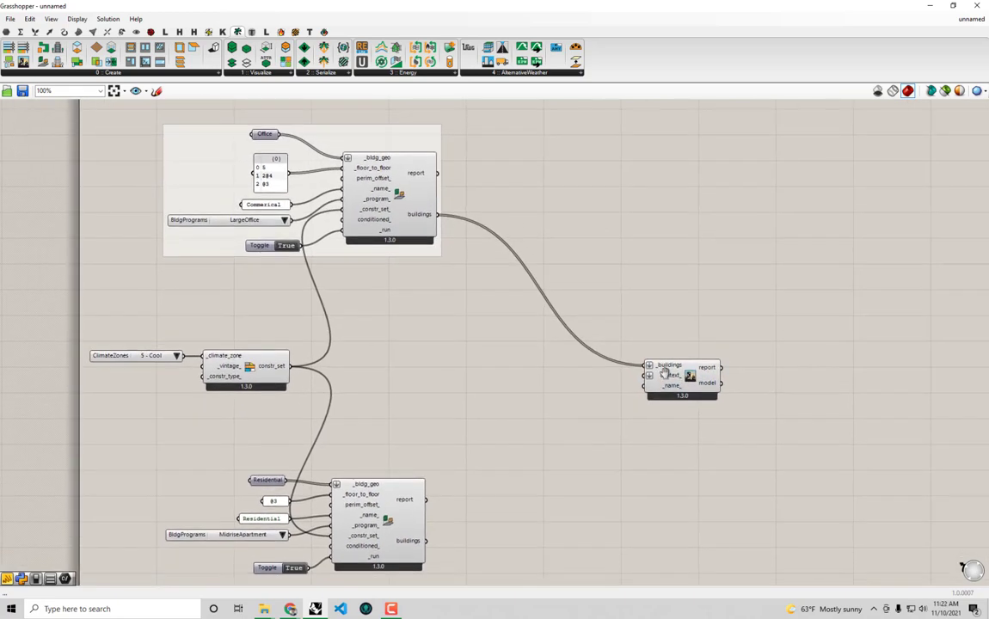
# Group the residential component with its inputs and move the office group down closer to the climate-zone component
pyautogui.moveTo(511, 581); pyautogui.dragTo(208, 444)
pyautogui.hotkey('ctrl', 'g')
pyautogui.moveTo(198, 163); pyautogui.dragTo(209, 224)
pyautogui.scroll(1, 495, 368)
pyautogui.moveTo(541, 382); pyautogui.dragTo(594, 340, button='right')
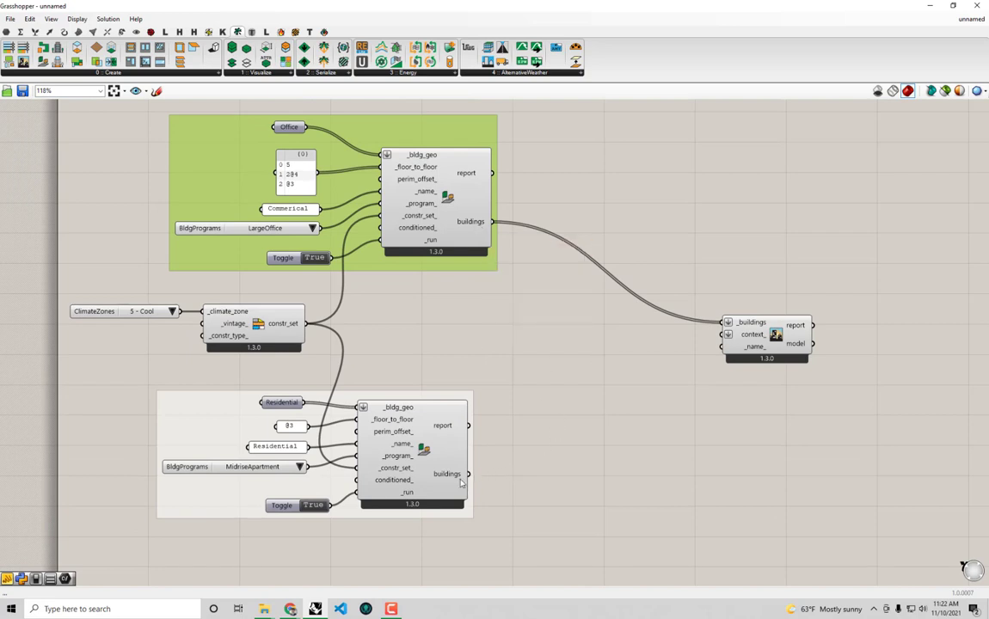
# Connect the residential buildings output to the DF Model's _buildings input alongside the office buildings and reposition the model component
pyautogui.moveTo(468, 473); pyautogui.dragTo(728, 323)
pyautogui.moveTo(772, 356); pyautogui.dragTo(795, 348)
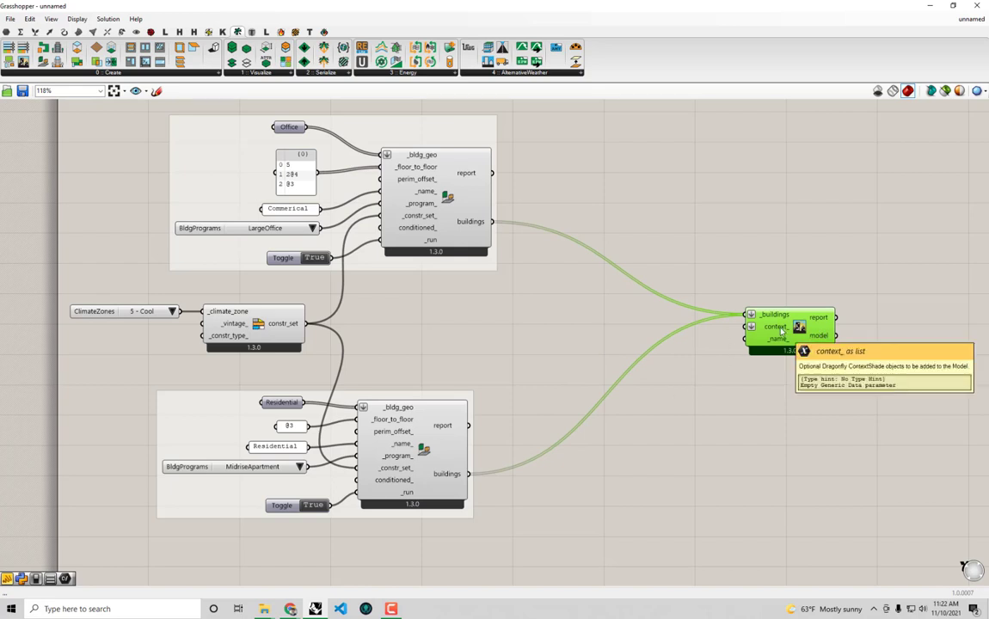
pyautogui.click(753, 461)
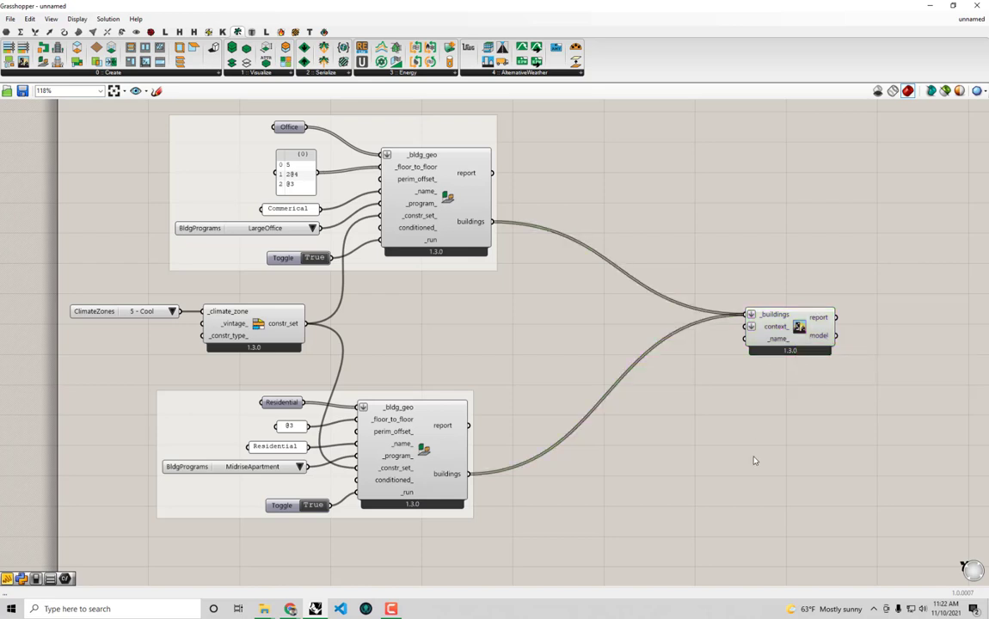
# Add a DF ContextShade component to the canvas and position it below the DF Model component
pyautogui.moveTo(742, 475); pyautogui.dragTo(704, 457, button='right')
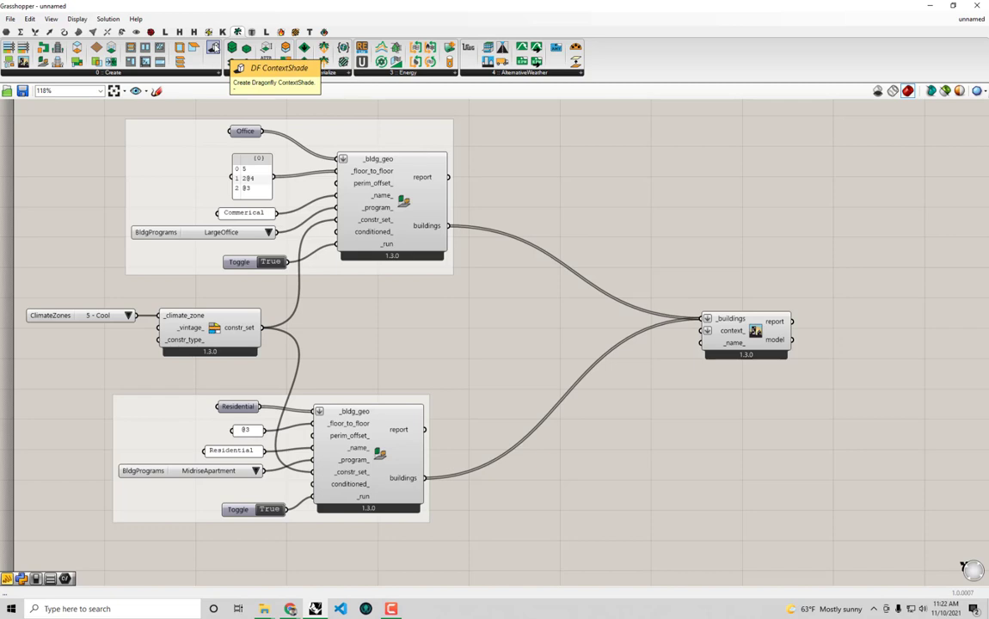
pyautogui.moveTo(212, 48); pyautogui.dragTo(710, 461)
pyautogui.moveTo(711, 461); pyautogui.dragTo(645, 391, button='right')
pyautogui.moveTo(644, 389); pyautogui.dragTo(638, 418)
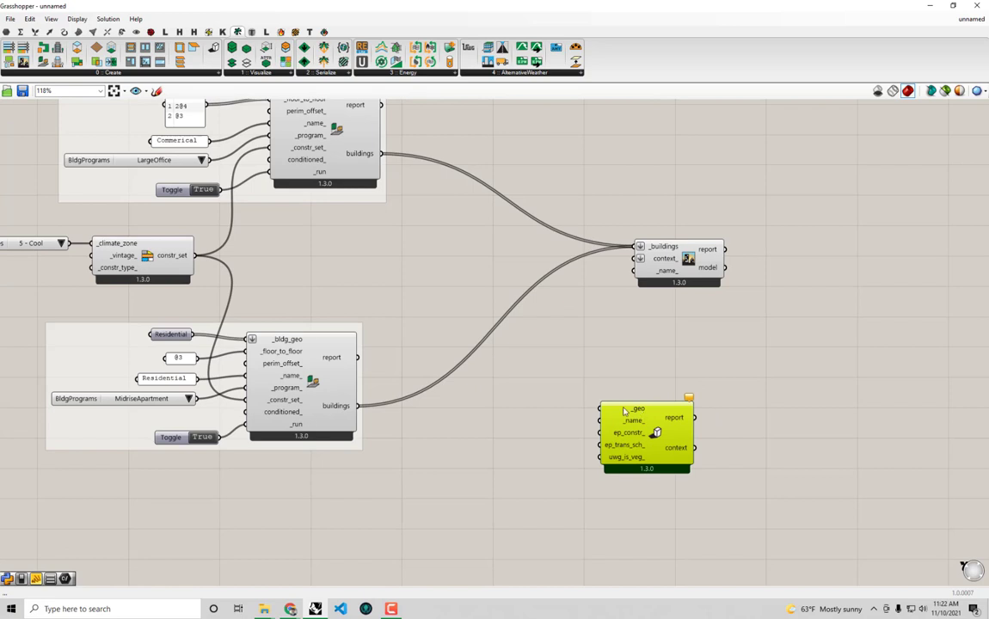
pyautogui.moveTo(643, 423)
pyautogui.moveTo(635, 461); pyautogui.dragTo(625, 468)
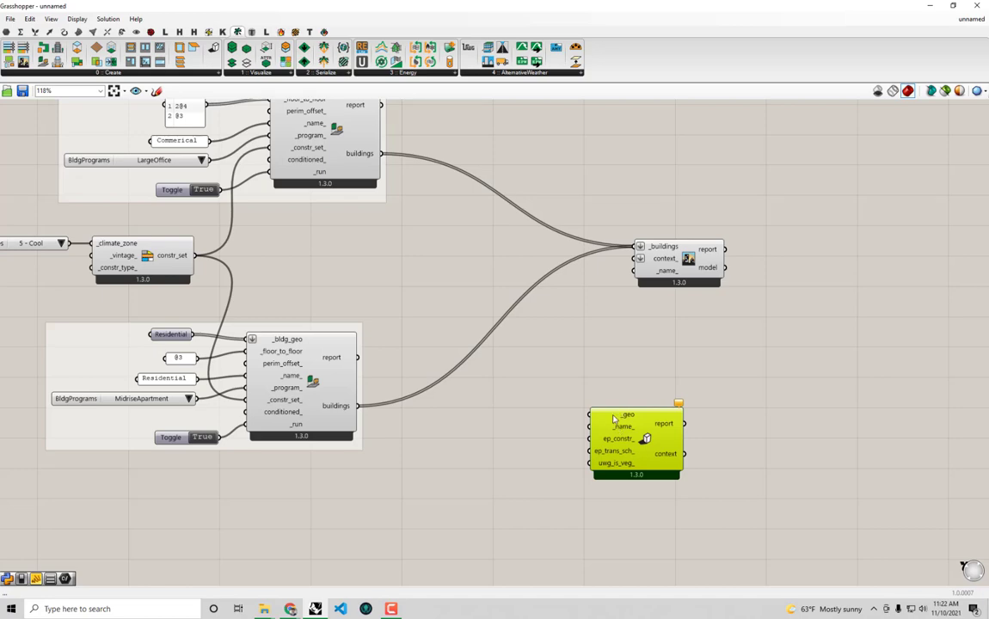
# Move the Grasshopper window clear of the Rhino viewport and select all objects on the Context layer
pyautogui.moveTo(557, 5); pyautogui.dragTo(579, 468)
pyautogui.scroll(-3, 340, 368)
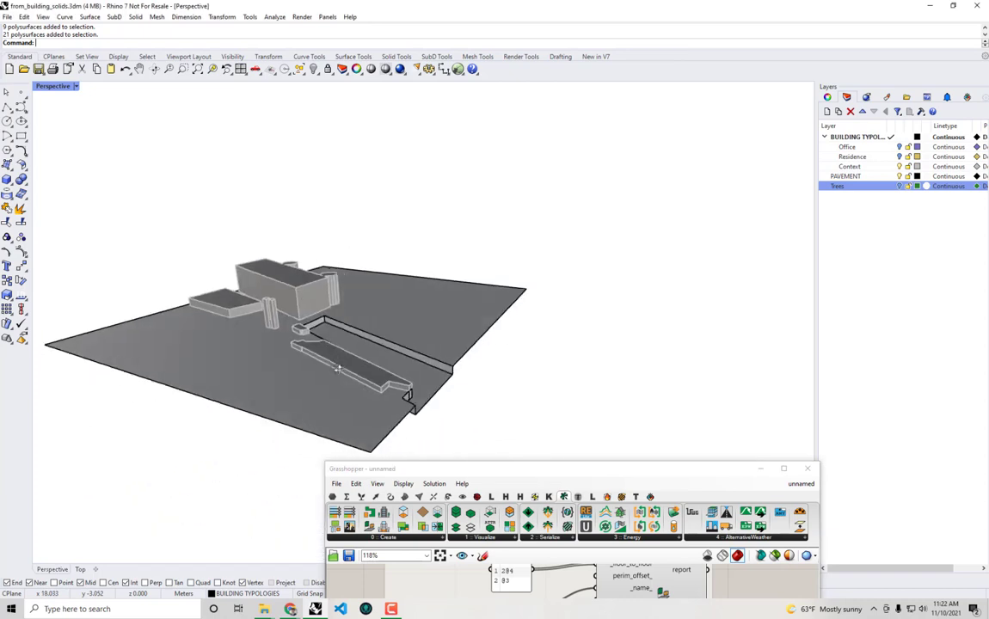
pyautogui.moveTo(339, 368); pyautogui.dragTo(323, 382, button='right')
pyautogui.click(279, 295)
pyautogui.click(768, 228)
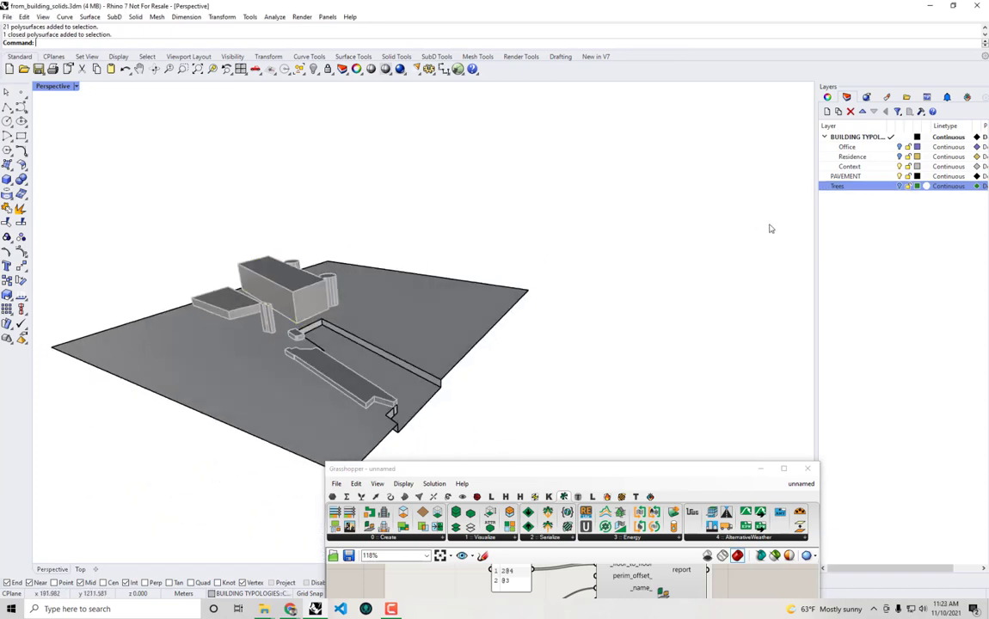
pyautogui.click(874, 166)
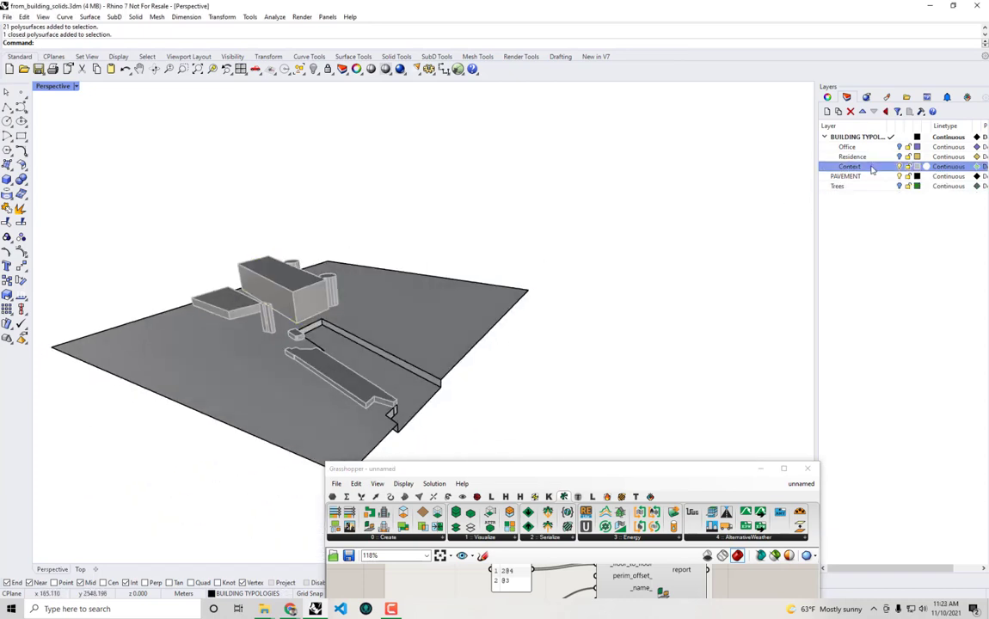
pyautogui.rightClick(872, 169)
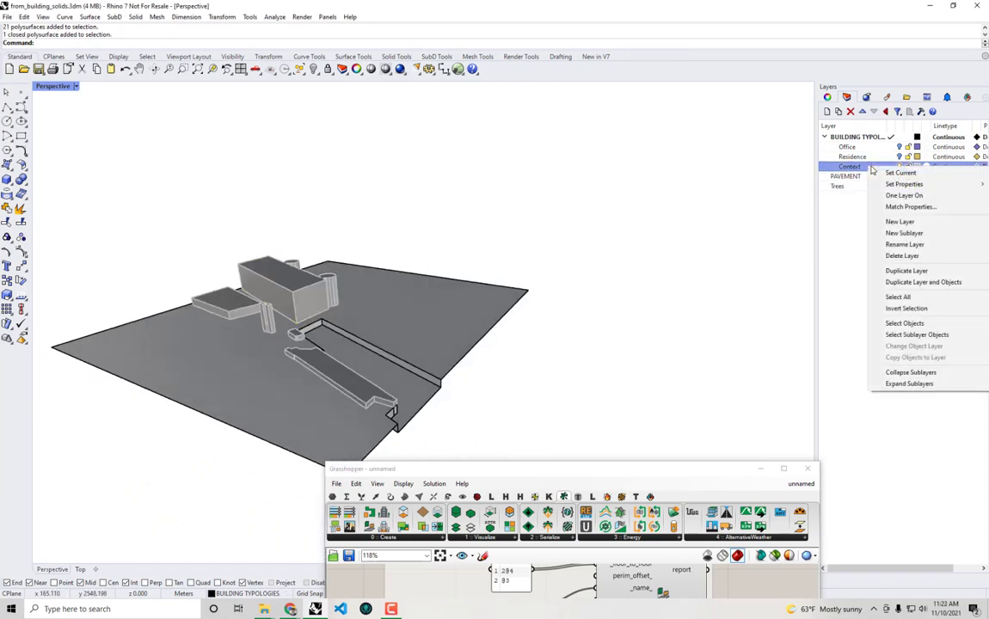
pyautogui.click(934, 331)
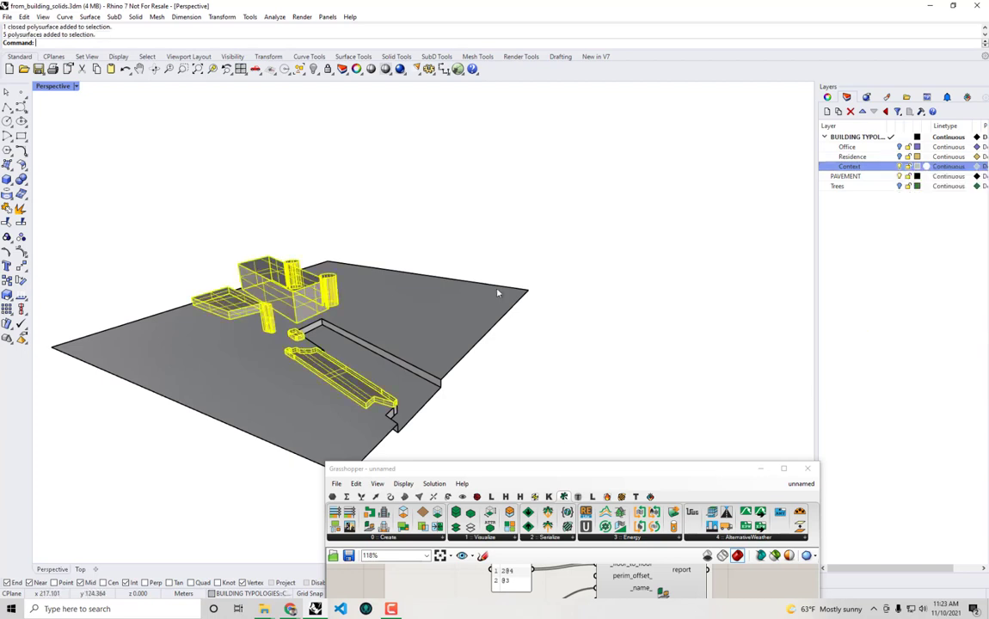
# Arrange the Grasshopper window beside the Rhino viewport and add a Geometry parameter next to the DF ContextShade component
pyautogui.moveTo(533, 469); pyautogui.dragTo(987, 316)
pyautogui.moveTo(861, 323); pyautogui.dragTo(676, 309, button='right')
pyautogui.scroll(-1, 676, 309)
pyautogui.scroll(2, 730, 373)
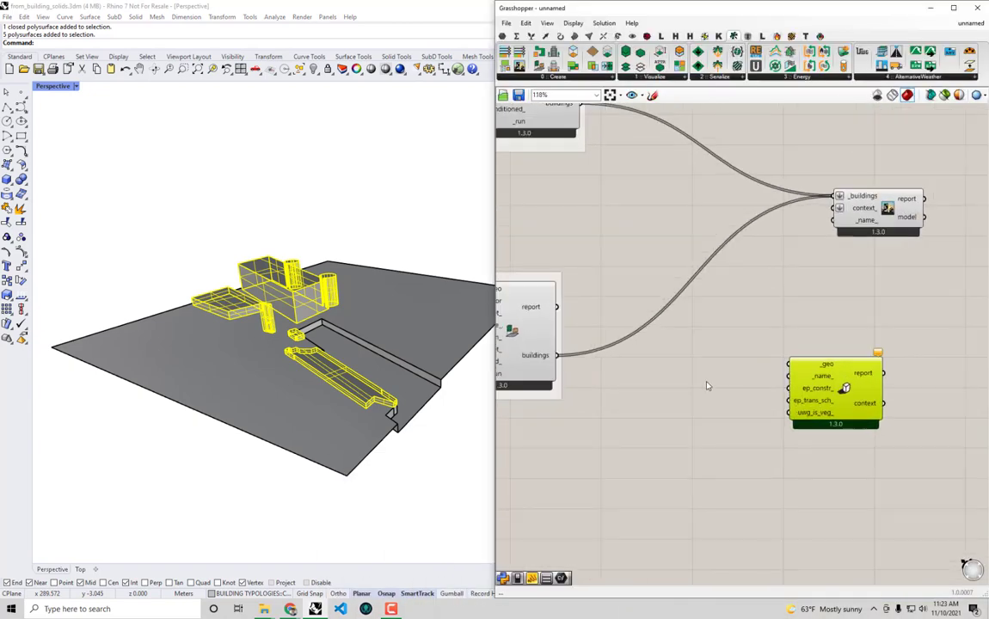
pyautogui.doubleClick(706, 386)
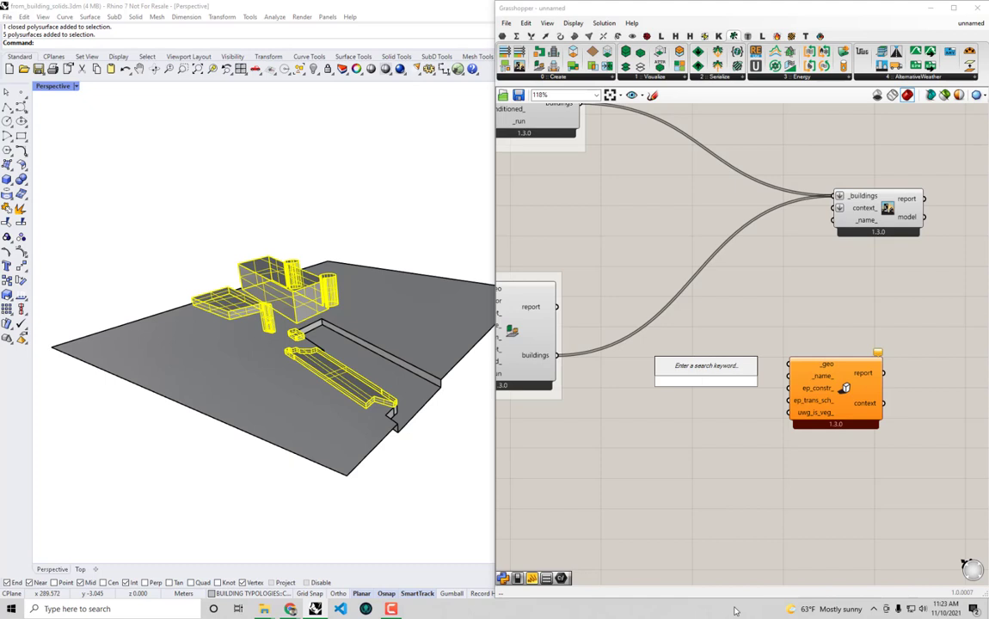
pyautogui.write('geo')
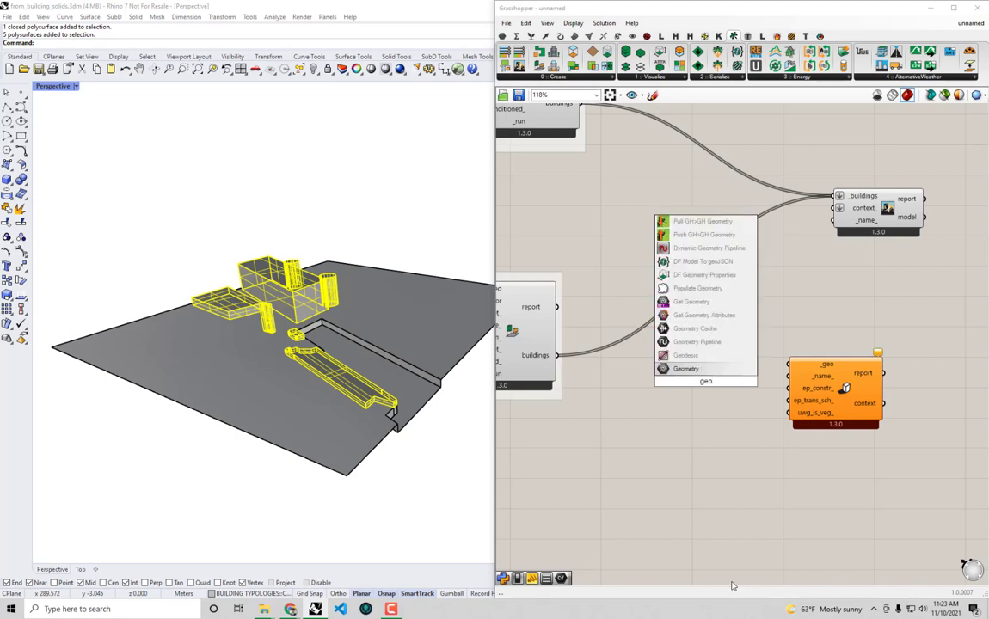
pyautogui.click(725, 369)
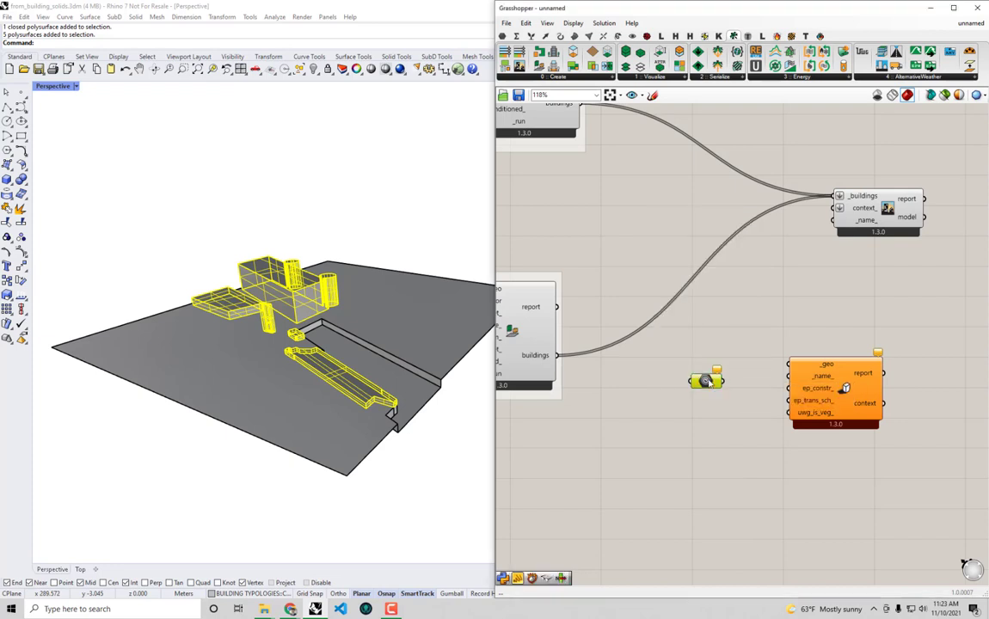
pyautogui.moveTo(706, 381); pyautogui.dragTo(736, 364)
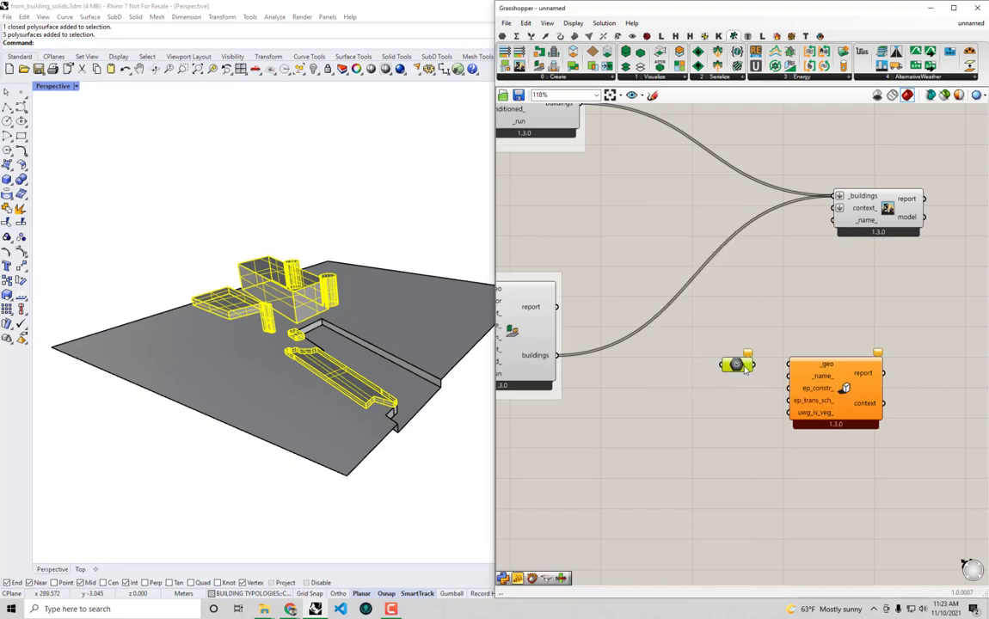
# Reference the selected context solids in the Geometry parameter as multiple geometries and internalise the data
pyautogui.rightClick(738, 367)
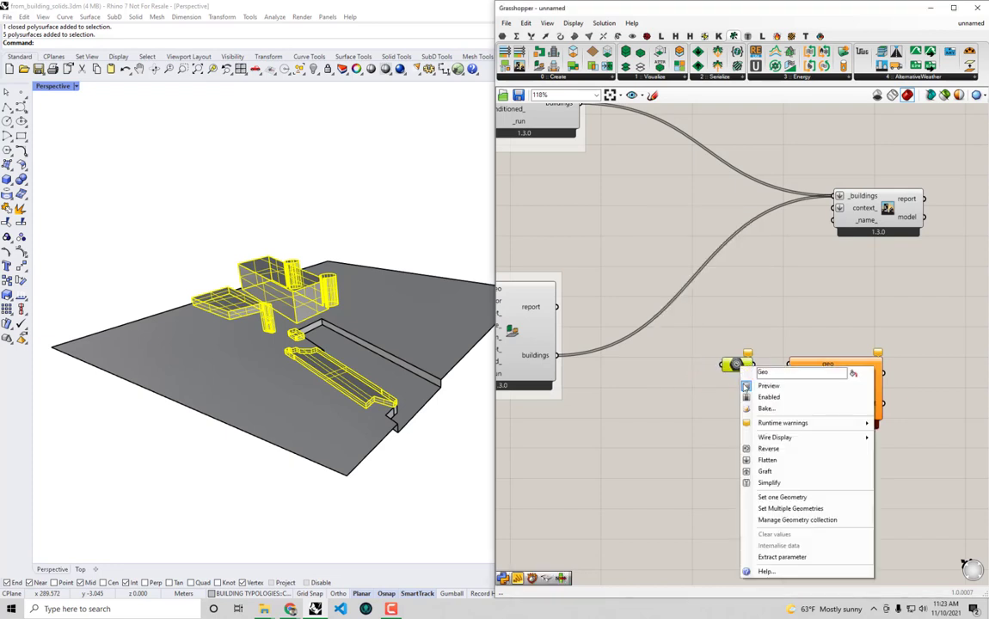
pyautogui.click(790, 508)
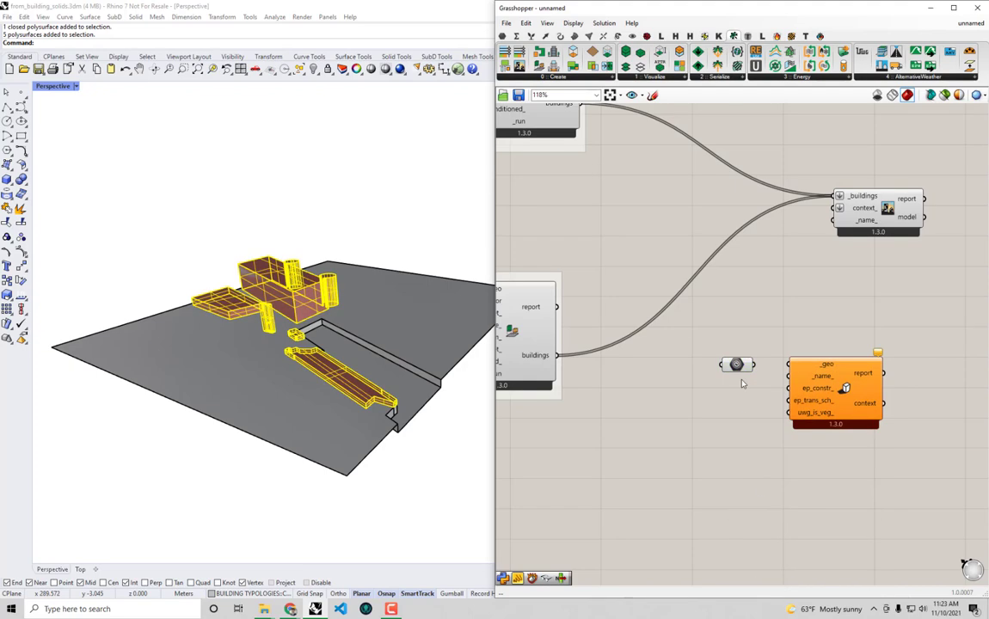
pyautogui.click(743, 453)
pyautogui.click(739, 367)
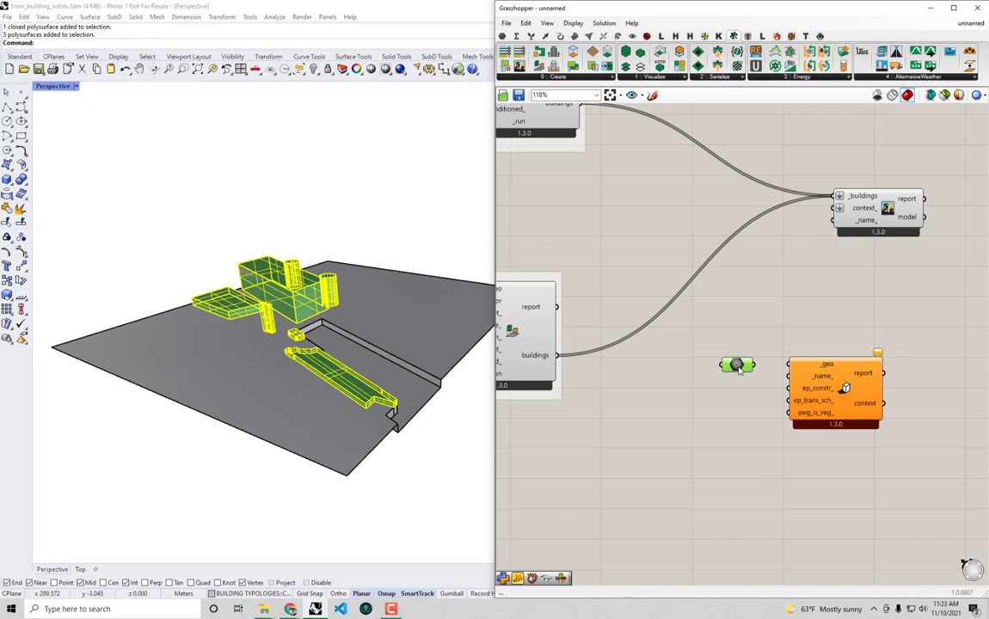
pyautogui.rightClick(740, 367)
pyautogui.rightClick(736, 364)
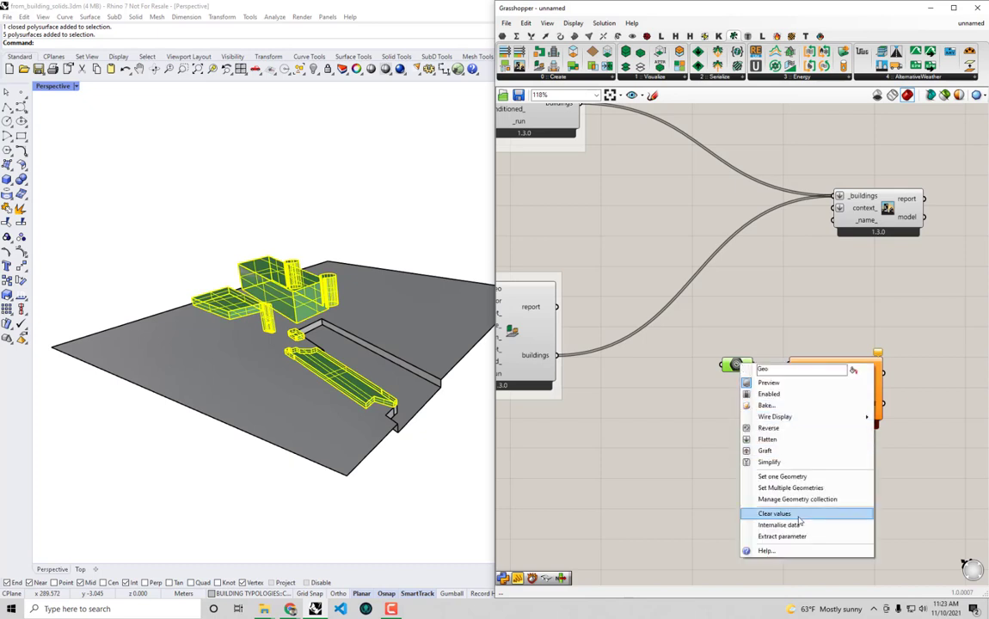
pyautogui.click(825, 522)
# Rename the Geometry parameter to Context, connect it to the _geo input of DF ContextShade, and reposition both components
pyautogui.rightClick(744, 367)
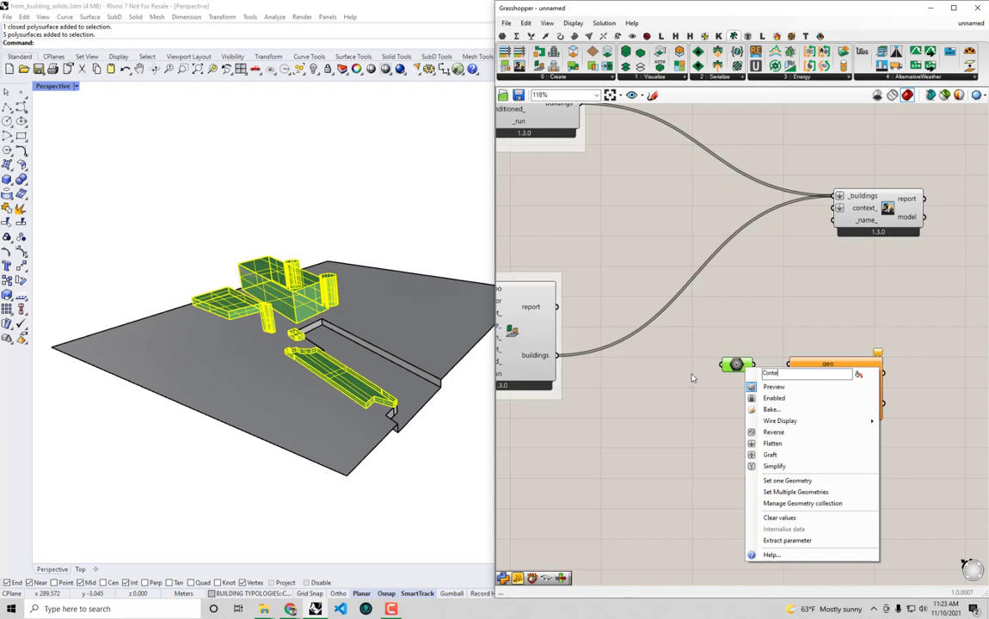
pyautogui.click(795, 333)
pyautogui.moveTo(737, 363); pyautogui.dragTo(789, 363)
pyautogui.click(770, 328)
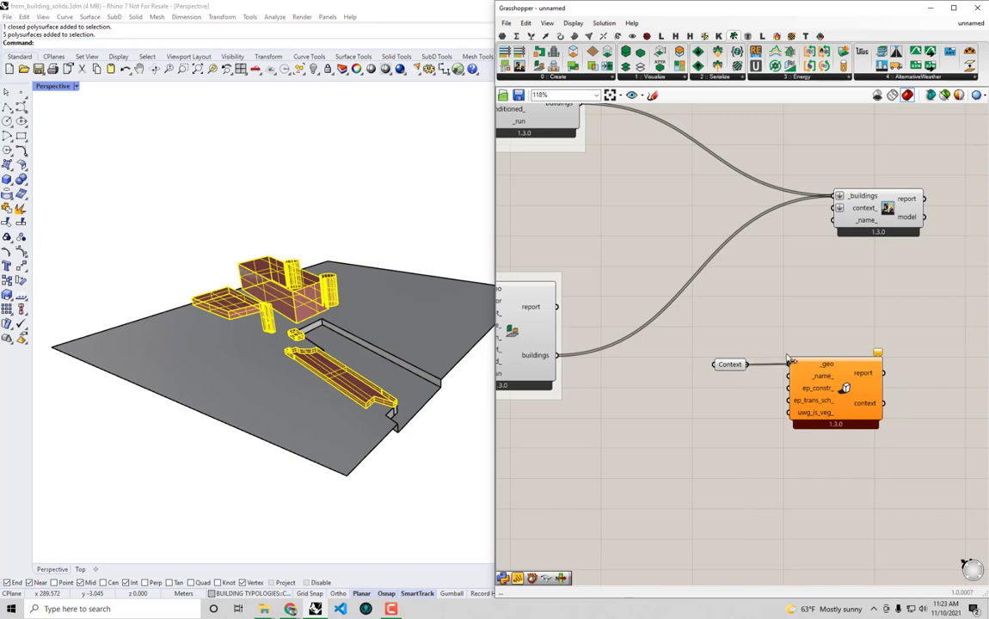
pyautogui.moveTo(879, 504); pyautogui.dragTo(712, 334)
pyautogui.moveTo(822, 381); pyautogui.dragTo(763, 377)
pyautogui.moveTo(813, 396); pyautogui.dragTo(764, 414, button='right')
pyautogui.click(862, 435)
pyautogui.moveTo(741, 406); pyautogui.dragTo(727, 406)
# Add a Panel connected to the ContextShade component's context output and enlarge it to list the context shades
pyautogui.doubleClick(821, 424)
pyautogui.write('pan')
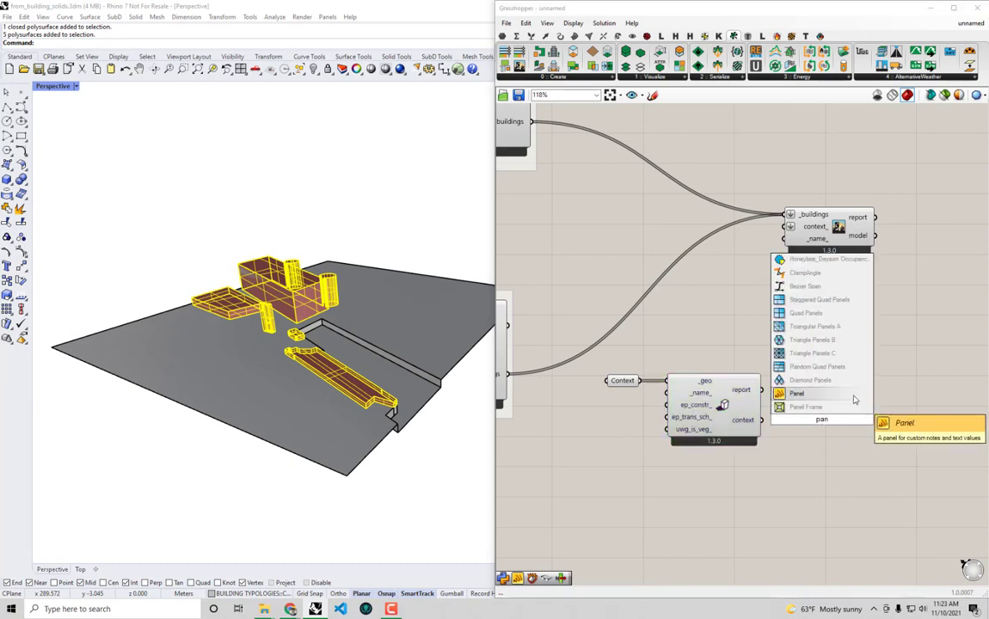
pyautogui.click(800, 393)
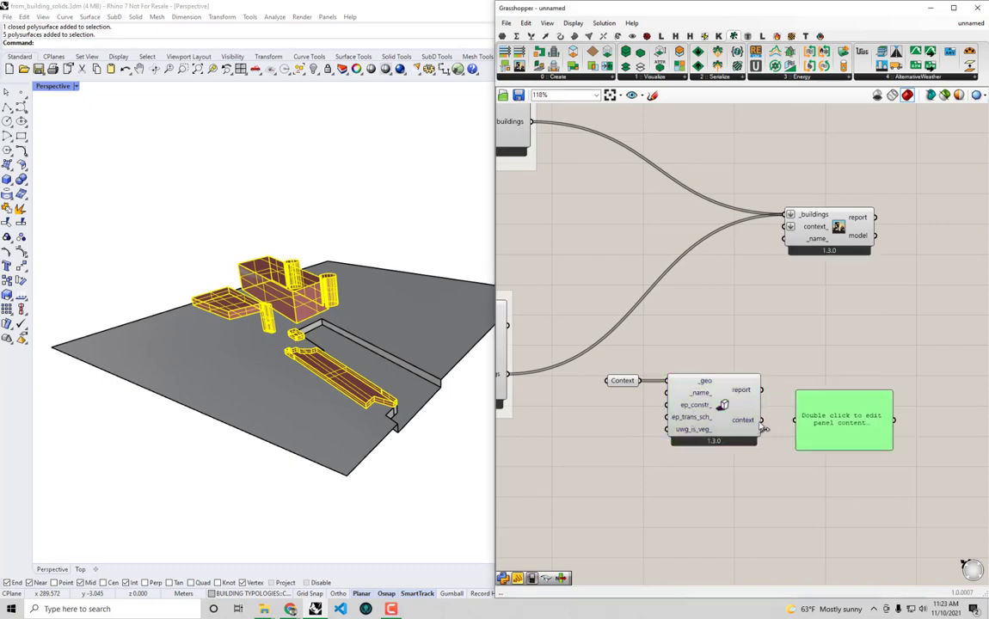
pyautogui.moveTo(761, 420); pyautogui.dragTo(795, 421)
pyautogui.moveTo(893, 448); pyautogui.dragTo(957, 495)
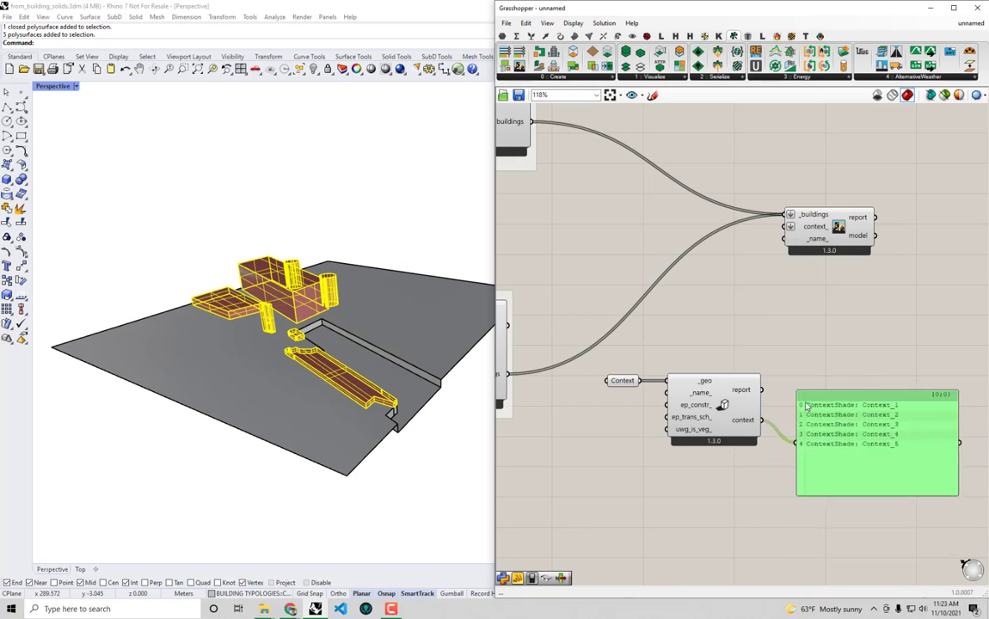
pyautogui.click(622, 381)
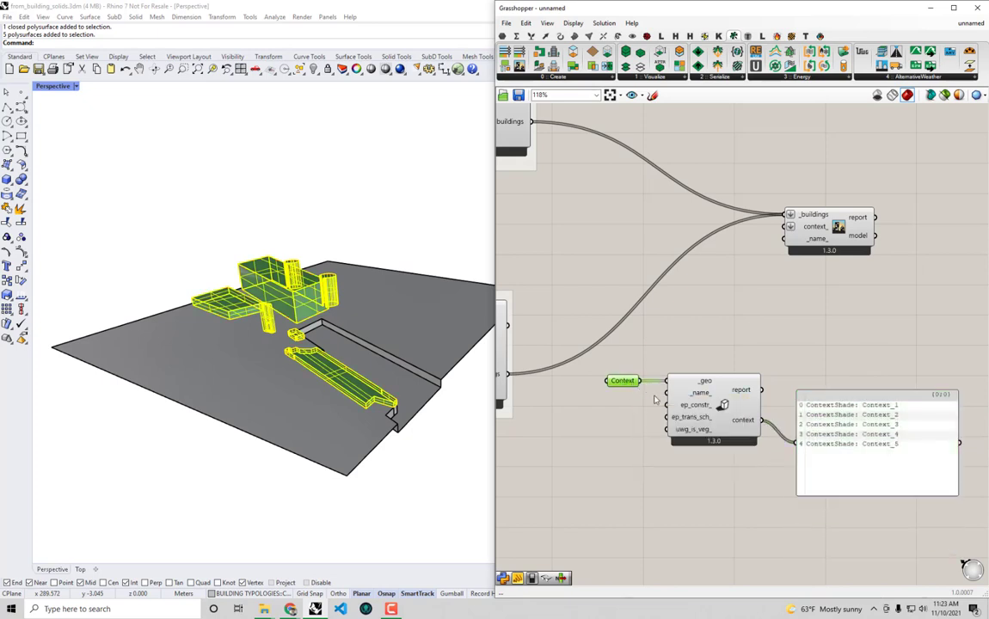
# Connect the ContextShade component's context output to the DF Model's context_ input and delete the panel
pyautogui.moveTo(648, 391); pyautogui.dragTo(662, 421, button='right')
pyautogui.moveTo(776, 451); pyautogui.dragTo(805, 257)
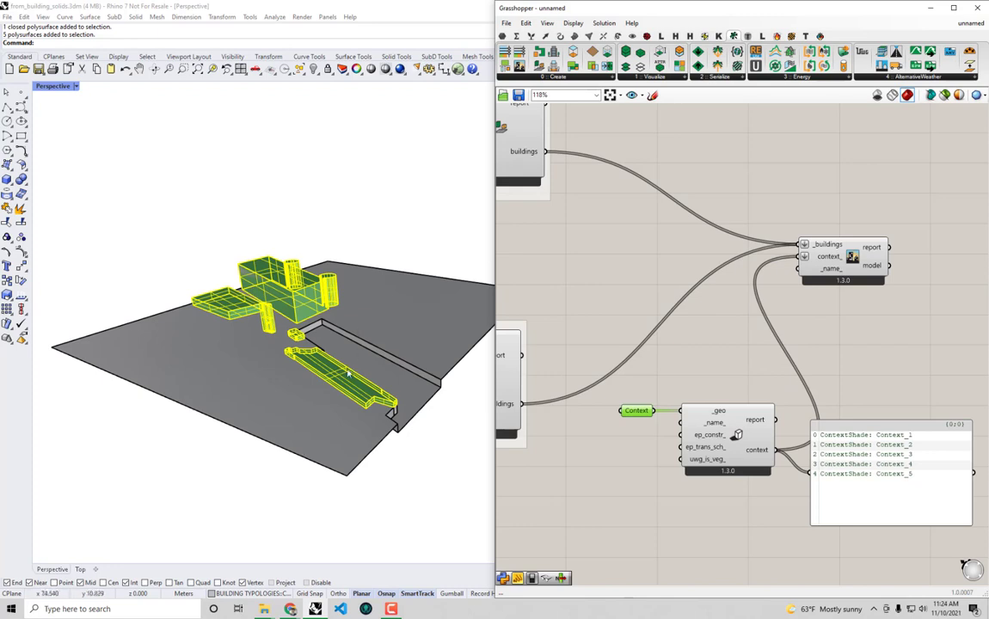
pyautogui.click(834, 490)
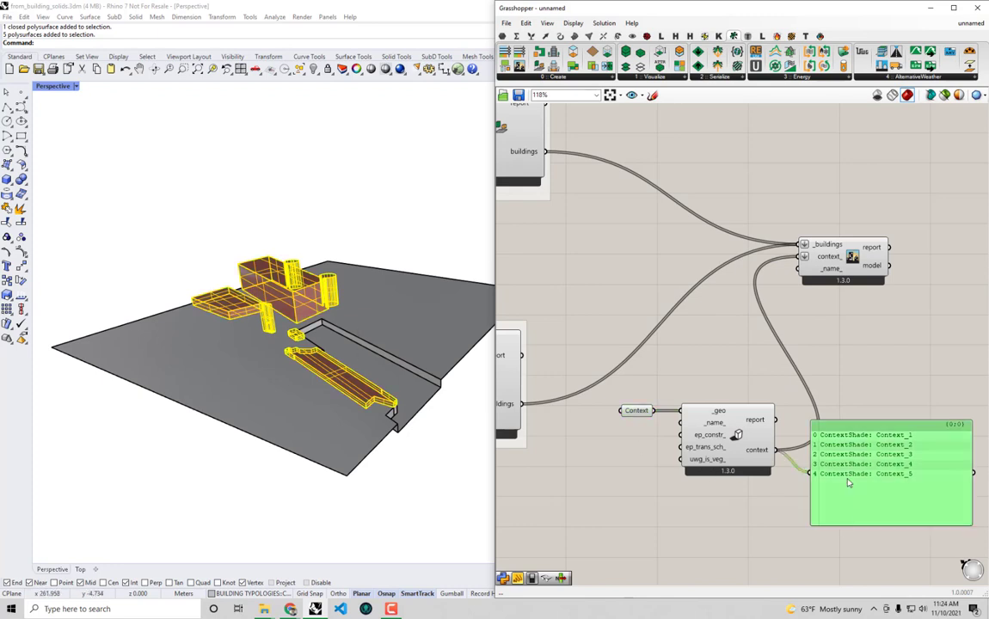
pyautogui.press('Delete')
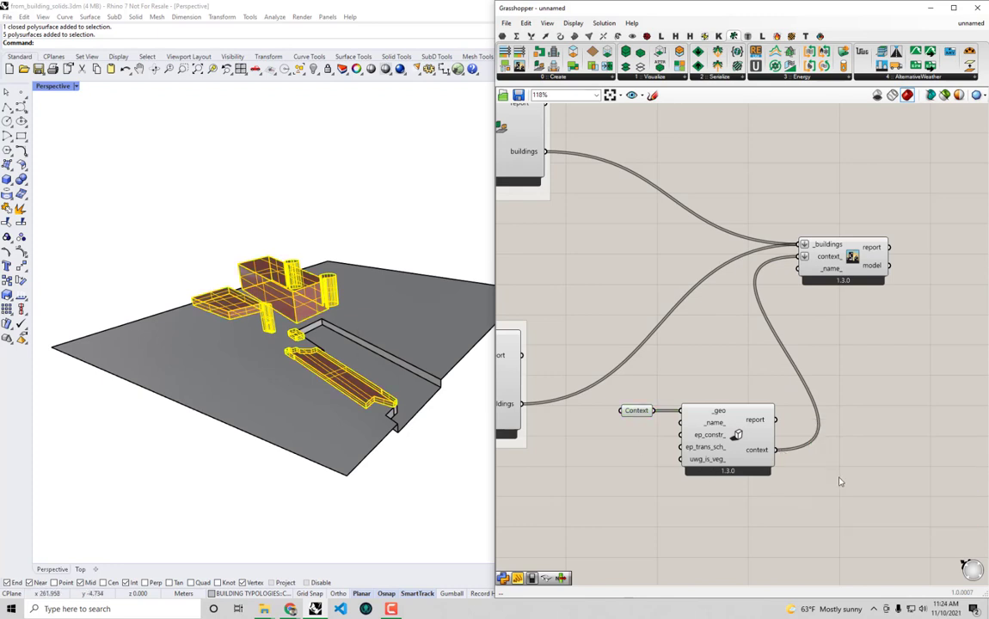
# Turn off the preview of the Context parameter and hide the Context layer in Rhino
pyautogui.scroll(-1, 839, 481)
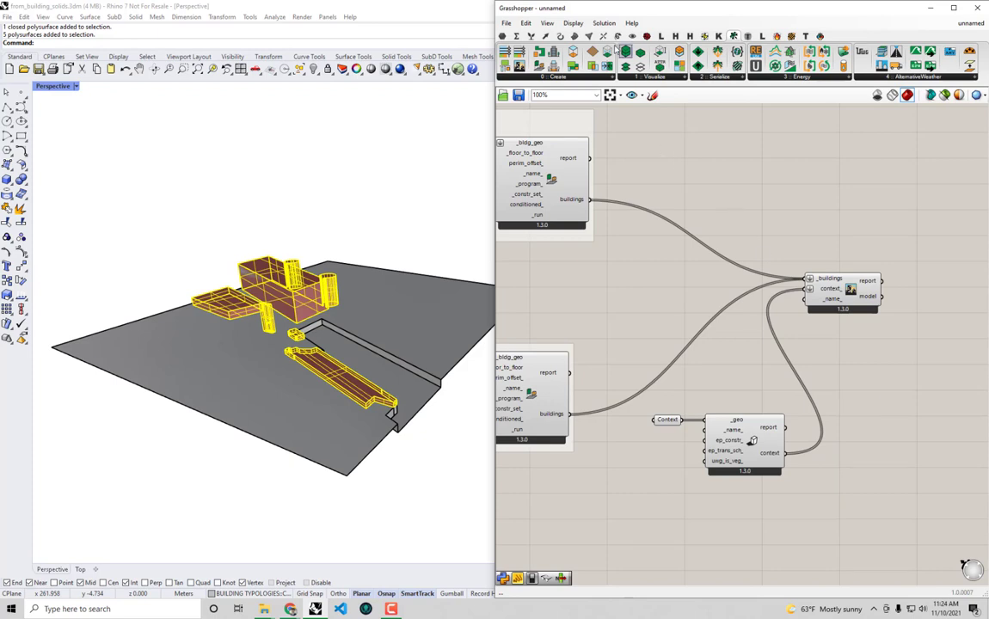
pyautogui.click(668, 425)
pyautogui.middleClick(715, 378)
pyautogui.click(739, 397)
pyautogui.moveTo(756, 10); pyautogui.dragTo(987, 301)
pyautogui.click(899, 167)
pyautogui.click(759, 421)
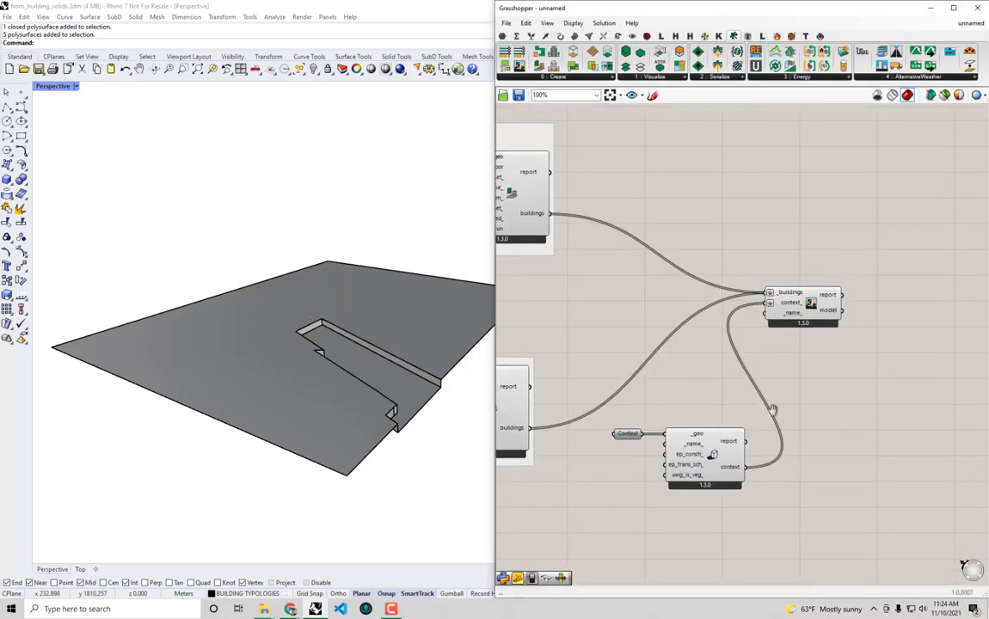
# Move the DF Model component lower and connect its model output to the _df_objs input of a new Dragonfly visualization component
pyautogui.moveTo(759, 419); pyautogui.dragTo(841, 359, button='right')
pyautogui.scroll(-1, 841, 359)
pyautogui.moveTo(903, 276); pyautogui.dragTo(914, 355)
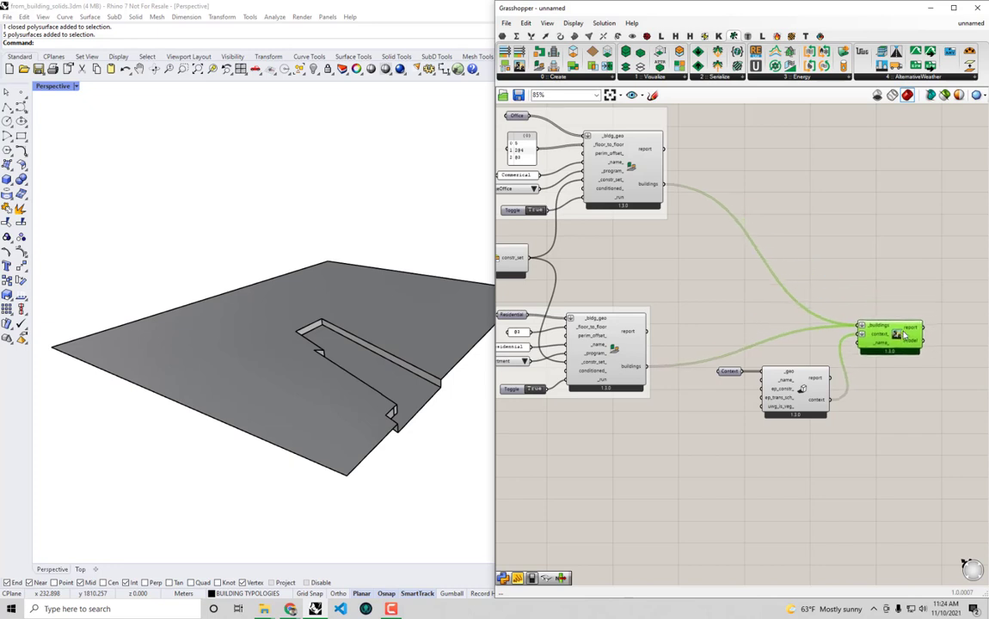
pyautogui.moveTo(821, 244); pyautogui.dragTo(748, 240, button='right')
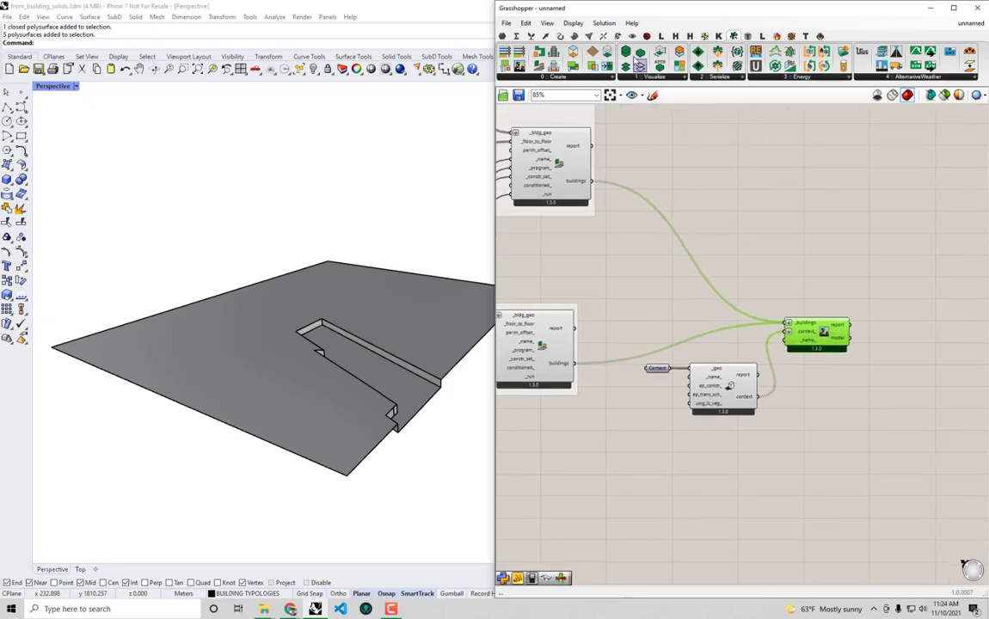
pyautogui.moveTo(626, 53); pyautogui.dragTo(850, 338)
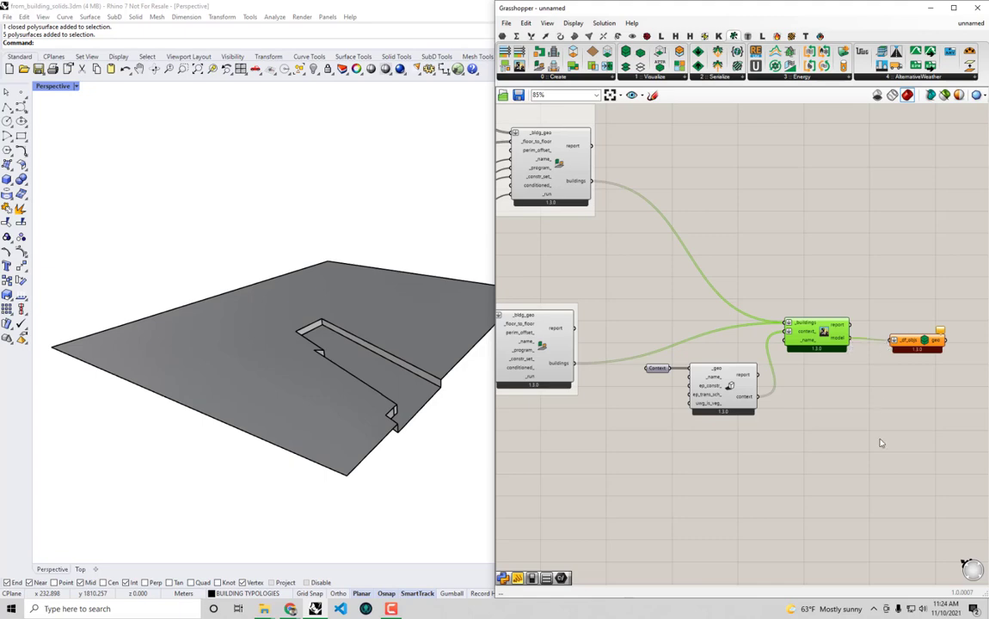
# Examine the visualized Dragonfly model's buildings and context shades in the Rhino viewport from several views
pyautogui.click(916, 340)
pyautogui.moveTo(445, 379)
pyautogui.mouseDown(button='right')
pyautogui.moveTo(446, 443)
pyautogui.moveTo(434, 396)
pyautogui.mouseUp(button='right')
pyautogui.scroll(5, 342, 261)
pyautogui.moveTo(322, 300); pyautogui.dragTo(315, 251, button='right')
pyautogui.scroll(-6, 315, 251)
pyautogui.moveTo(307, 314); pyautogui.dragTo(383, 353, button='right')
# Maximize the Grasshopper window to review the complete definition up to the DF Model's output
pyautogui.click(964, 411)
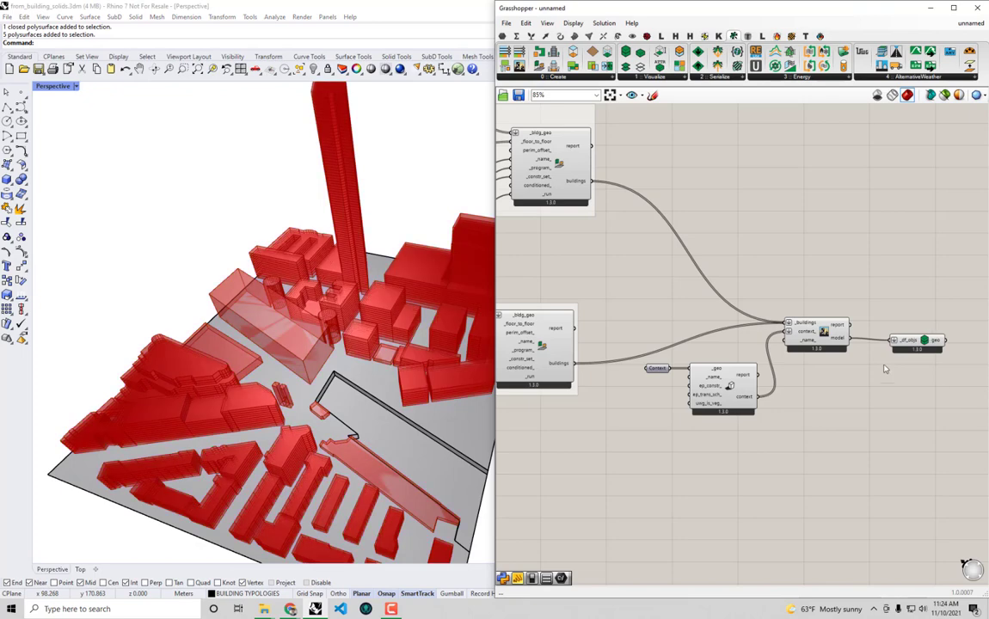
pyautogui.moveTo(719, 11); pyautogui.dragTo(676, 0)
pyautogui.moveTo(611, 212); pyautogui.dragTo(923, 231, button='right')
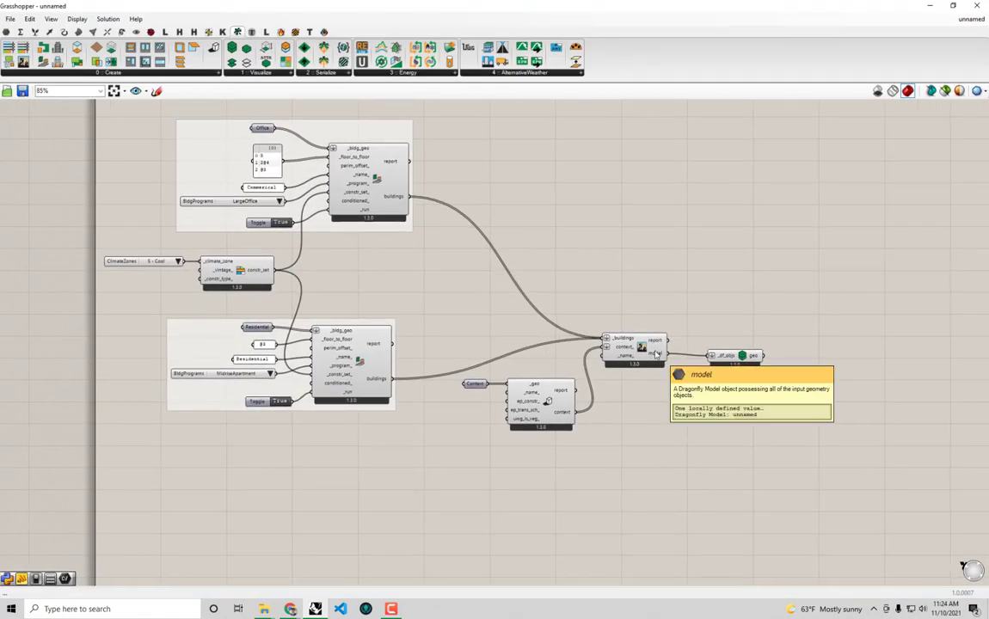